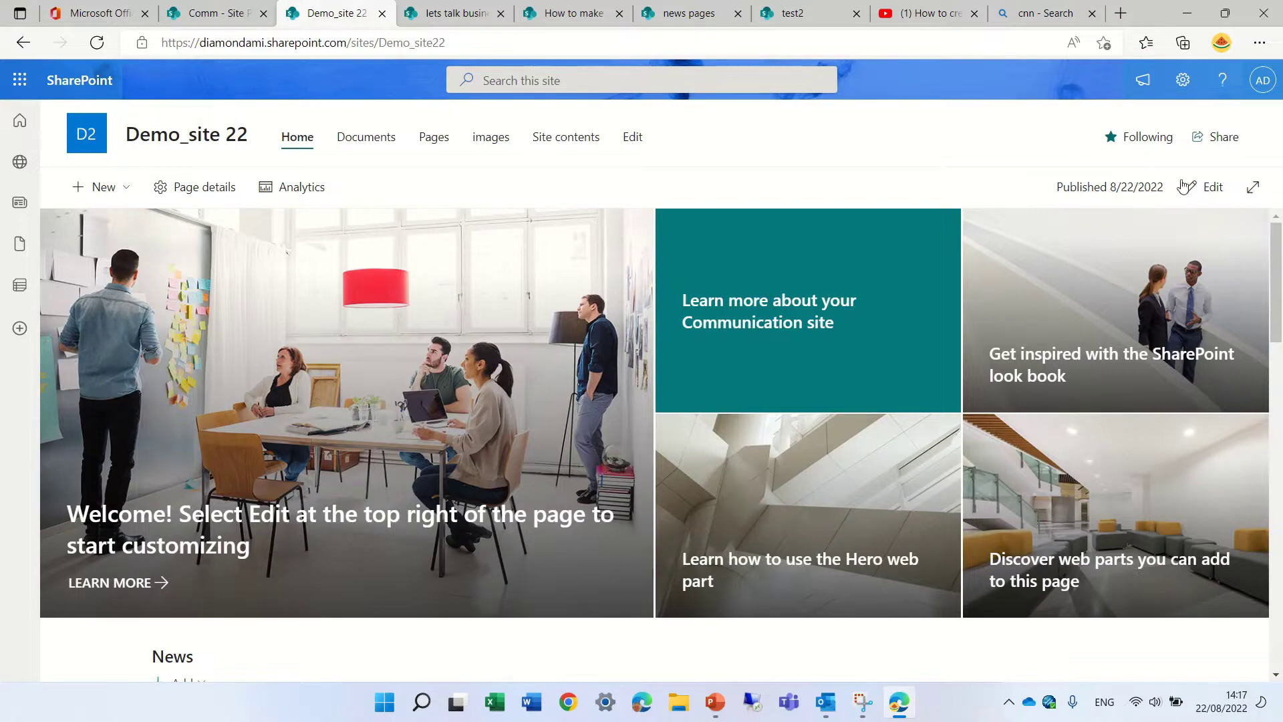
Step: Edit the Demo_site 22 home page and insert an Image gallery web part below the Hero
{"action": "left_click", "coordinate": [1205, 187]}
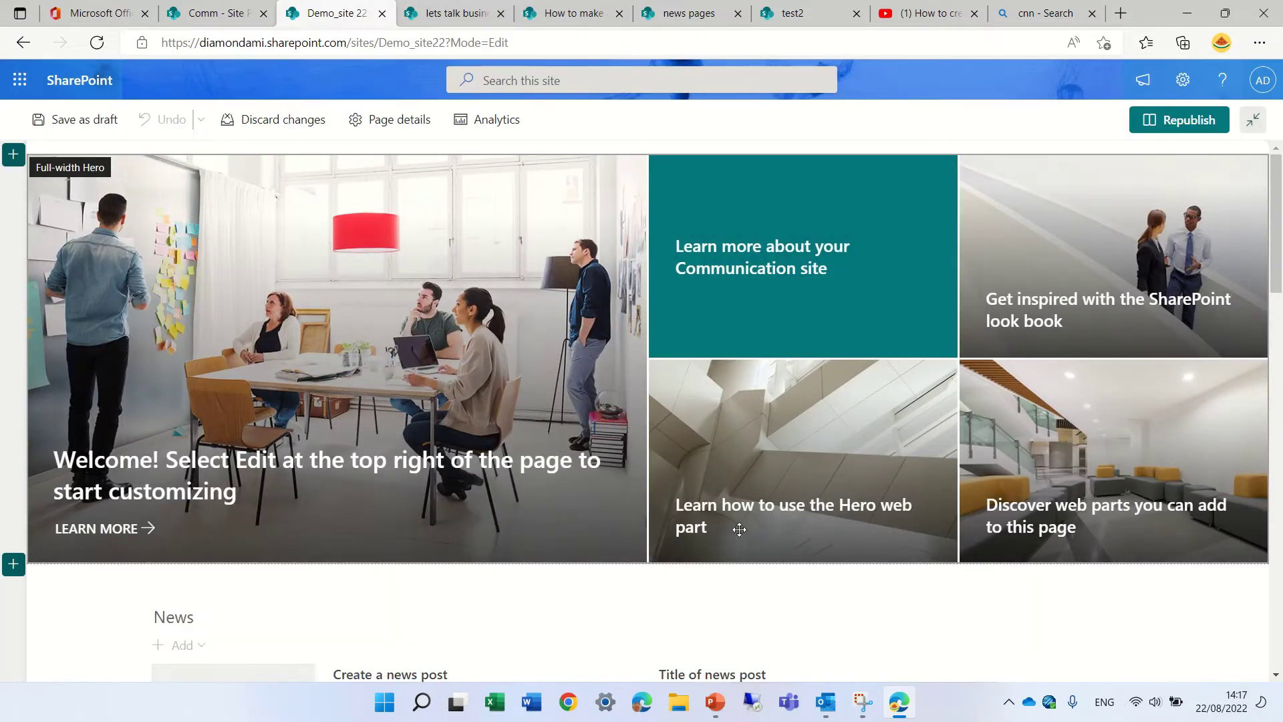
{"action": "left_click", "coordinate": [649, 579]}
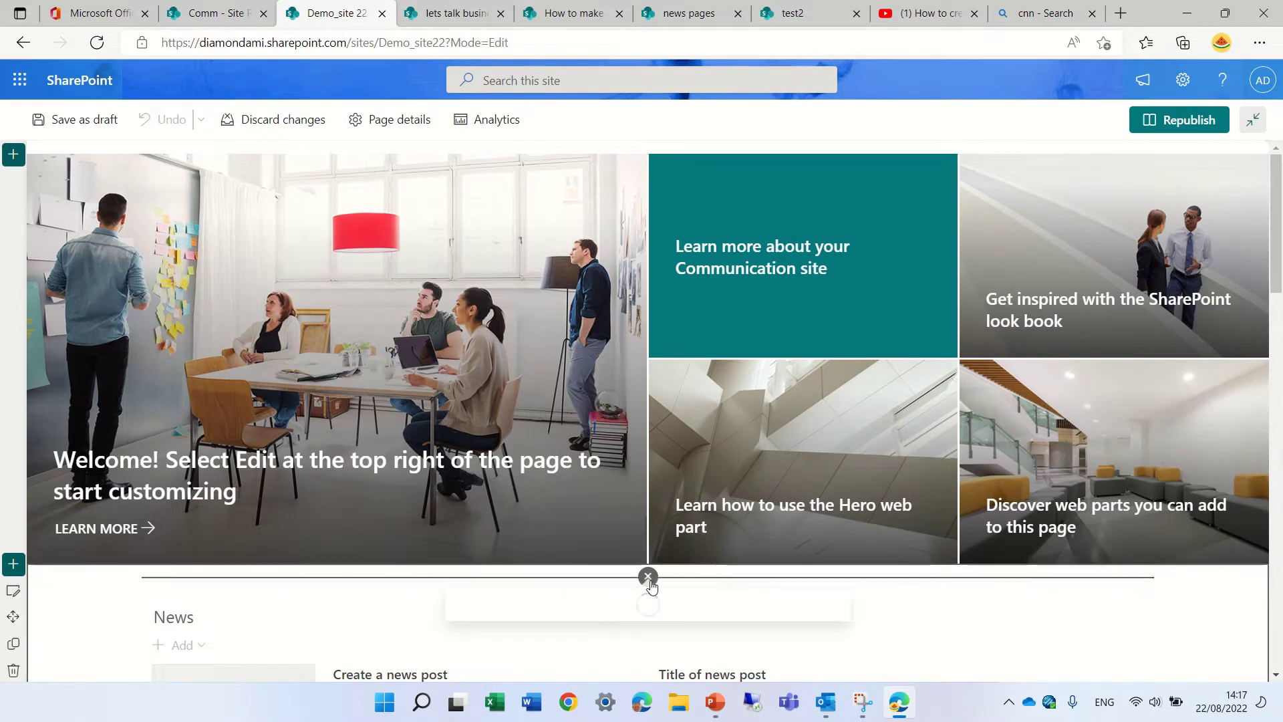
{"action": "type", "text": "lmage"}
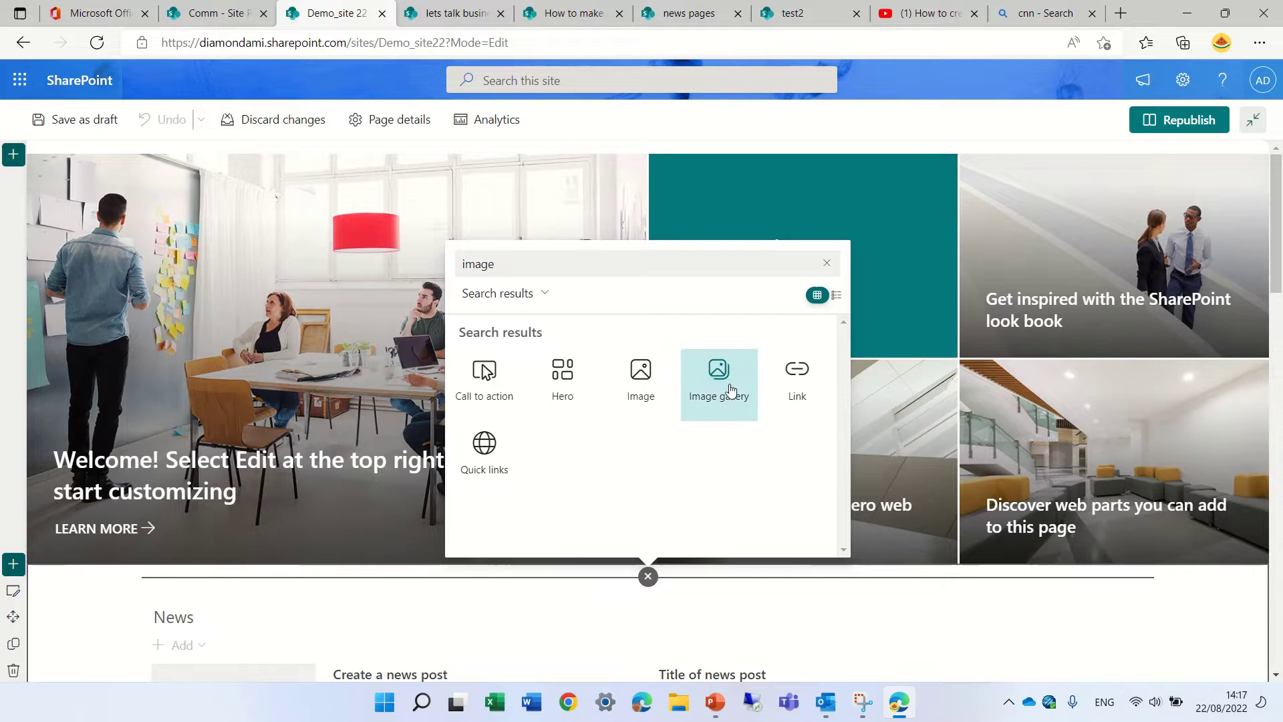
{"action": "left_click", "coordinate": [728, 382]}
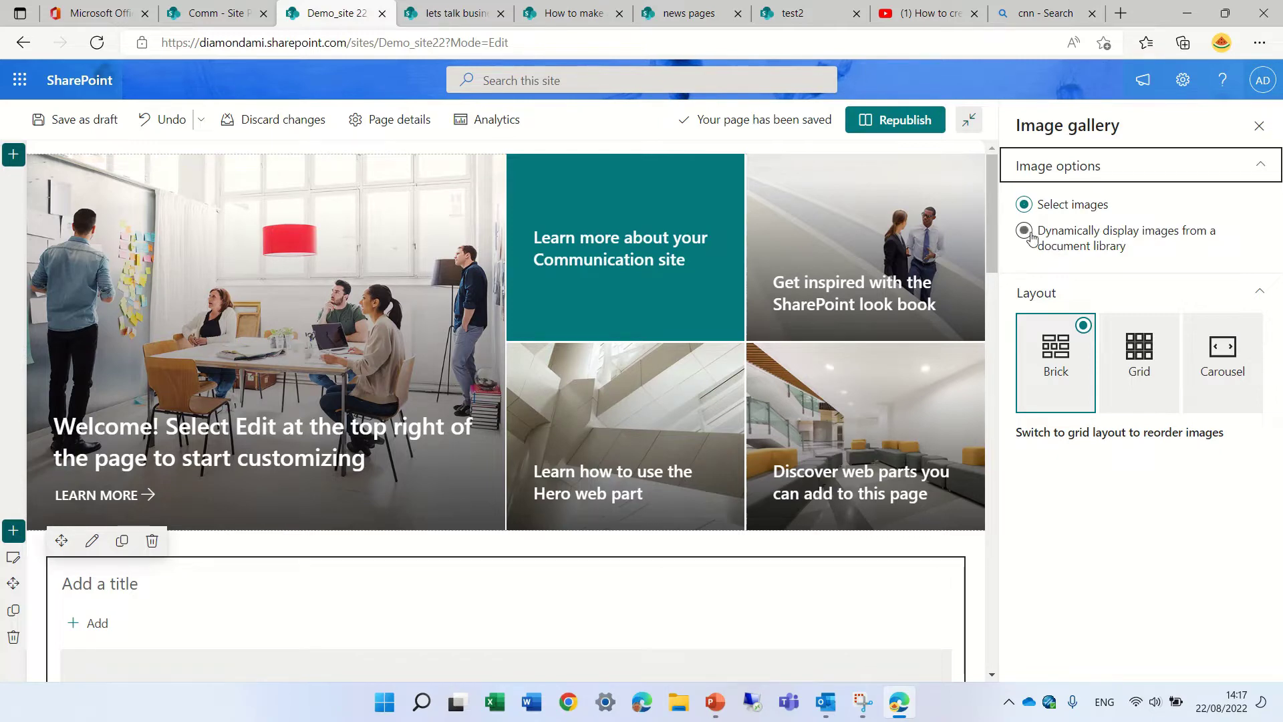
Step: Make the gallery a Carousel of the 'images' library, subfolders included, auto-cycling every 4 seconds
{"action": "left_click", "coordinate": [1247, 333]}
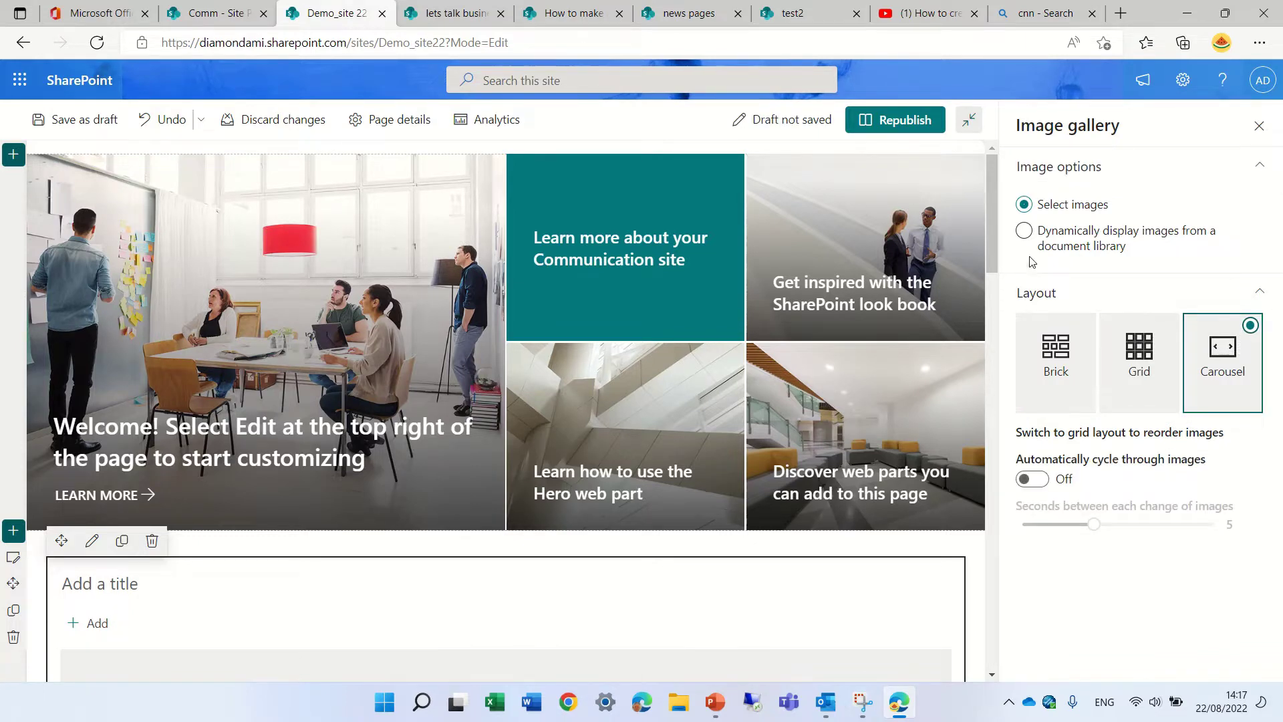
{"action": "left_click", "coordinate": [1027, 231]}
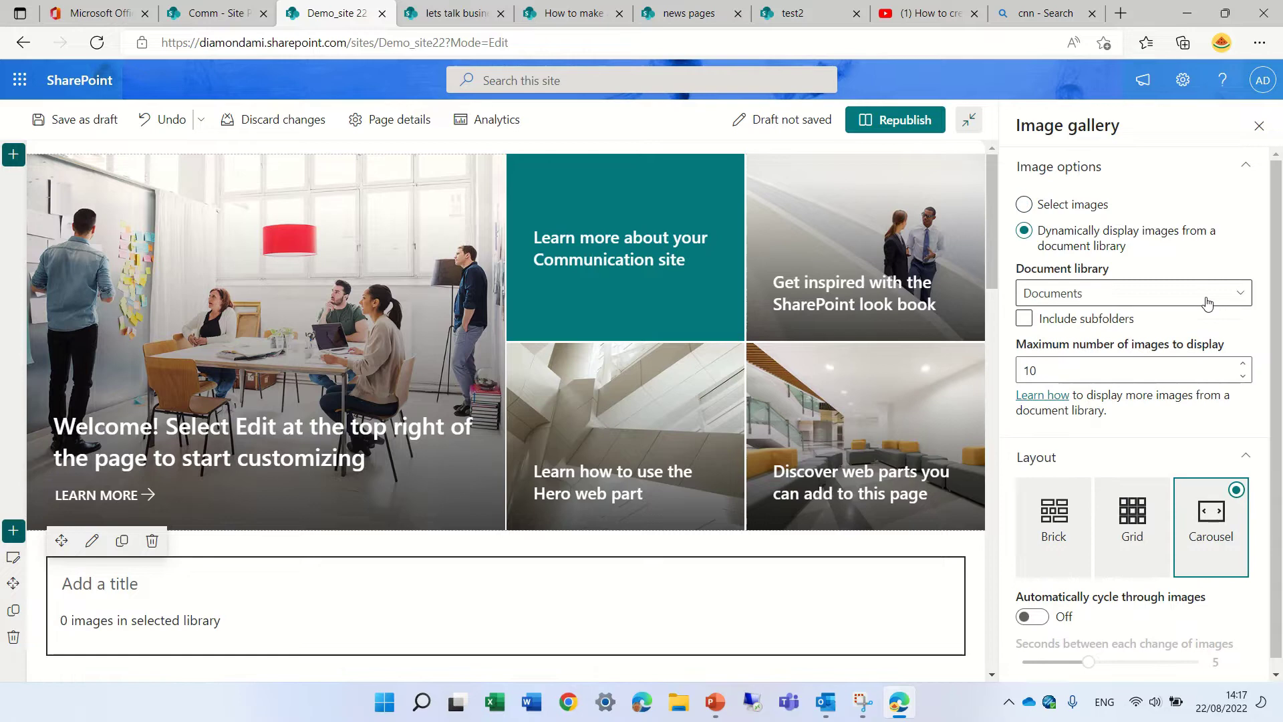
{"action": "left_click", "coordinate": [1208, 295]}
{"action": "left_click", "coordinate": [1063, 353]}
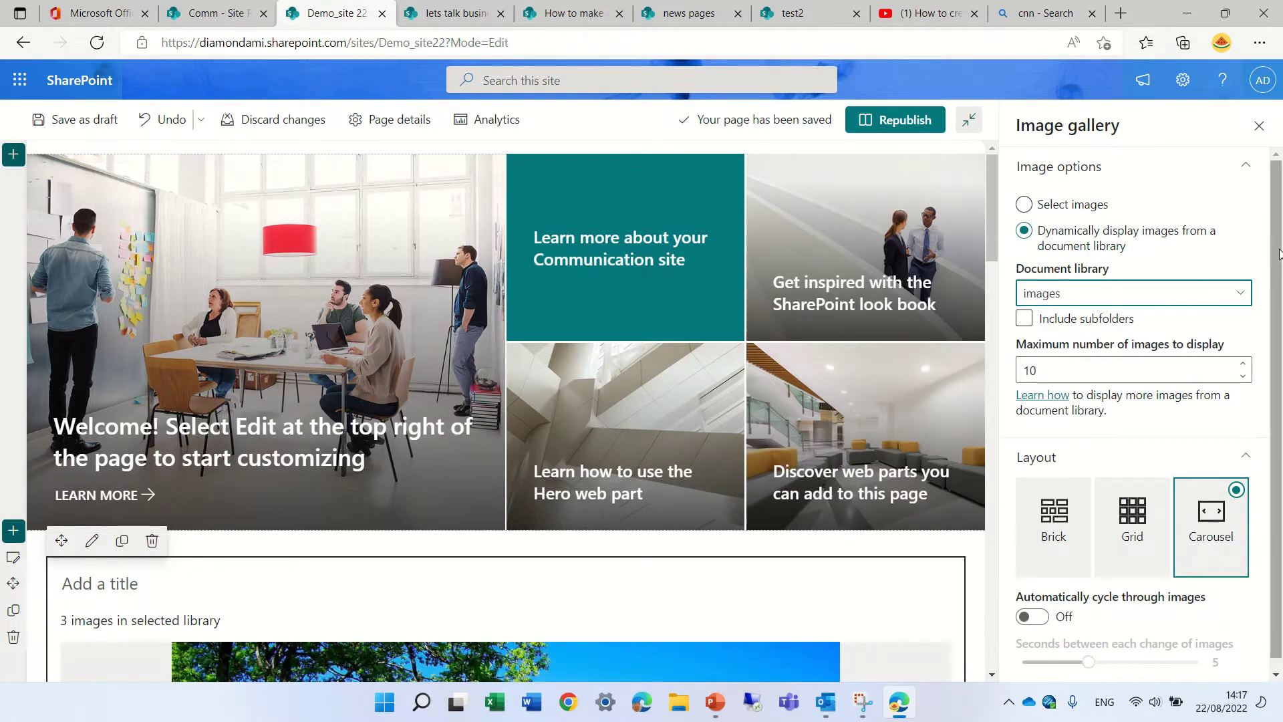
{"action": "scroll", "coordinate": [1280, 274], "scroll_direction": "down", "scroll_amount": 1}
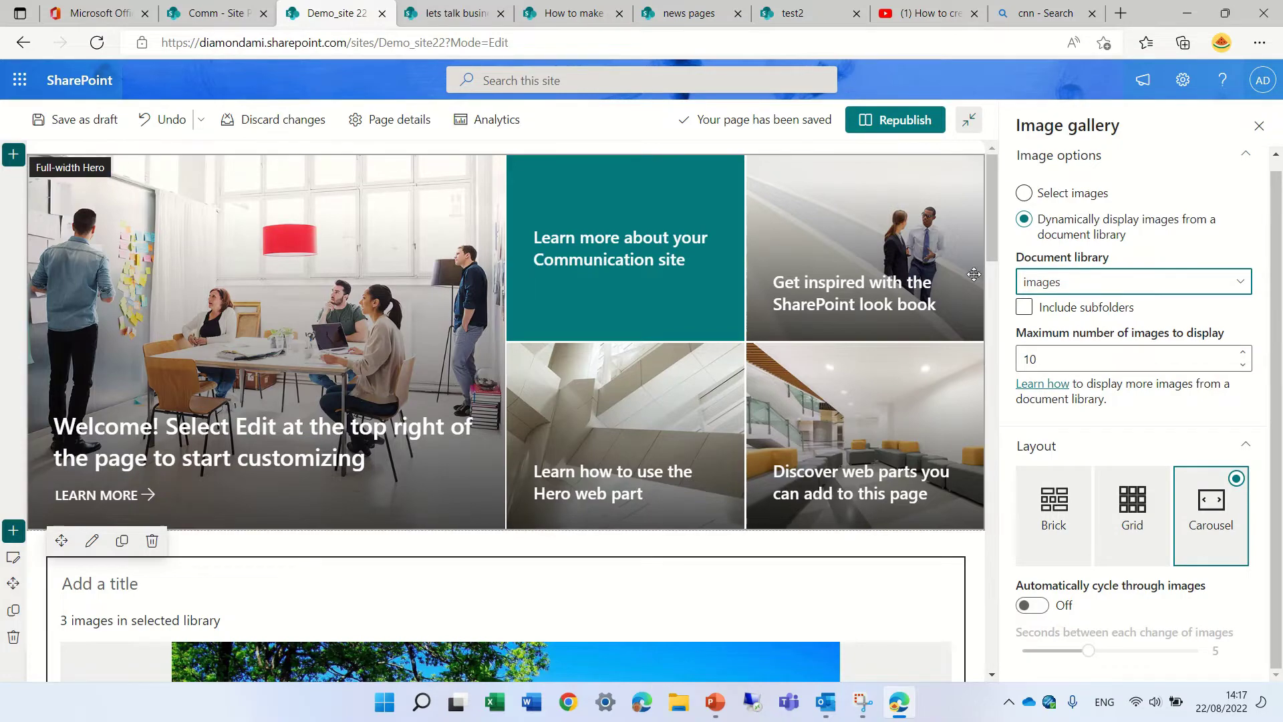
{"action": "mouse_move", "coordinate": [996, 207]}
{"action": "left_mouse_down"}
{"action": "mouse_move", "coordinate": [989, 288]}
{"action": "mouse_move", "coordinate": [978, 223]}
{"action": "left_mouse_up"}
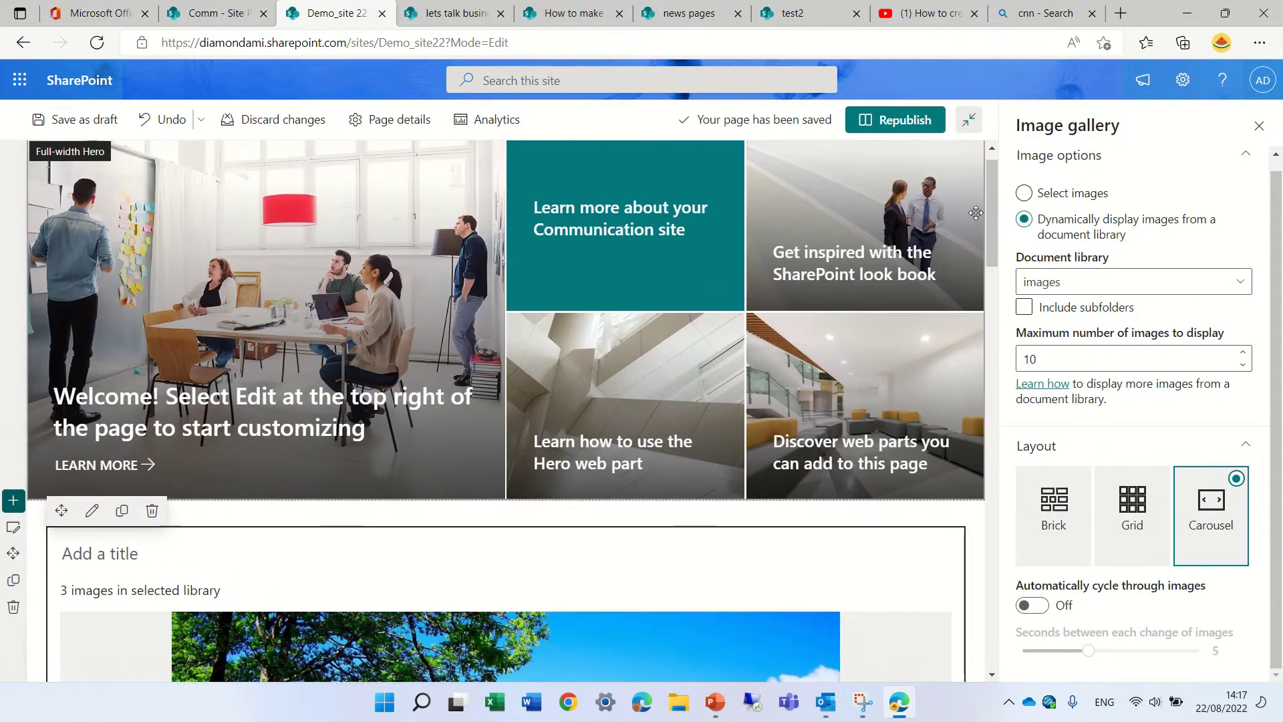
{"action": "left_click", "coordinate": [1024, 307]}
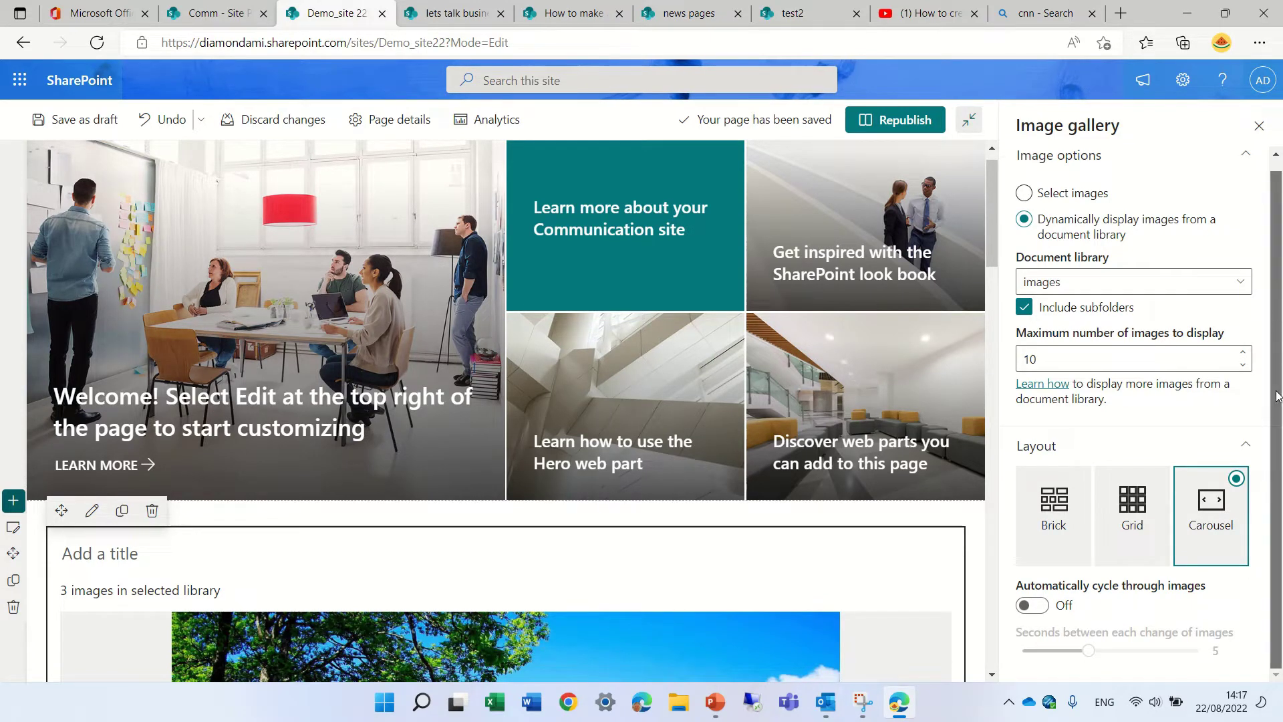
{"action": "left_click", "coordinate": [1029, 605]}
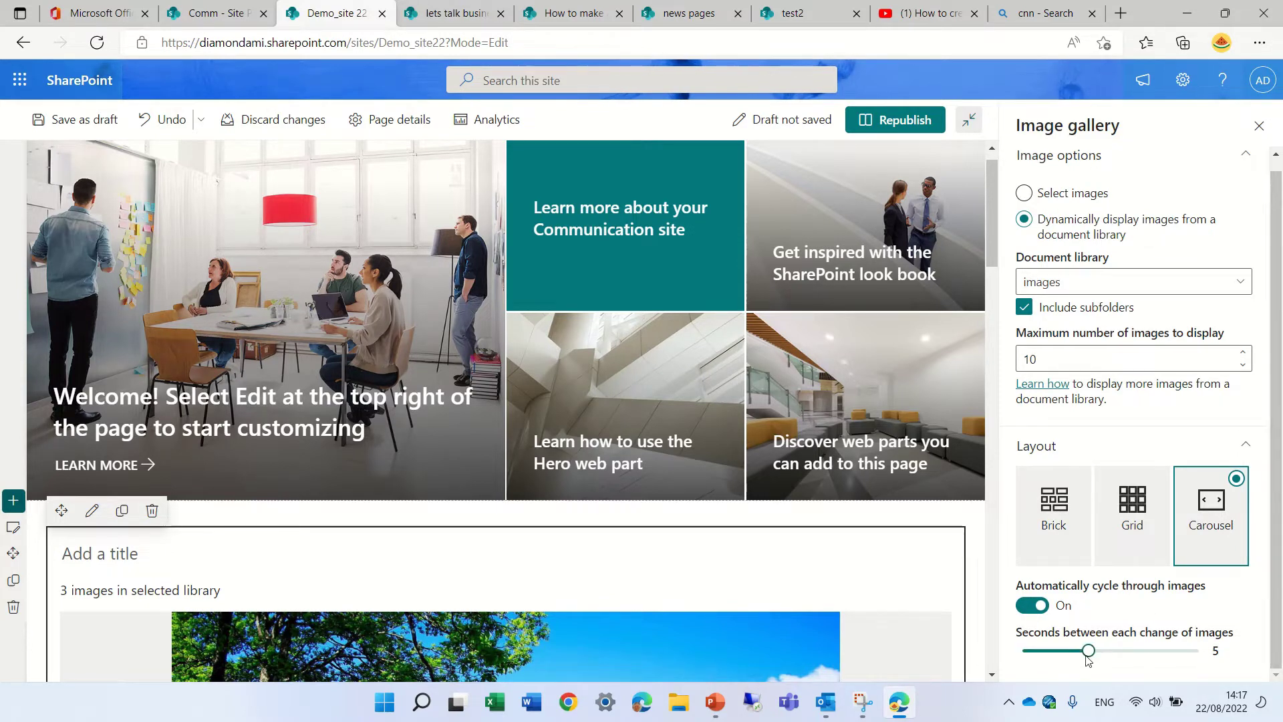
{"action": "left_click_drag", "start_coordinate": [1099, 653], "coordinate": [1058, 654]}
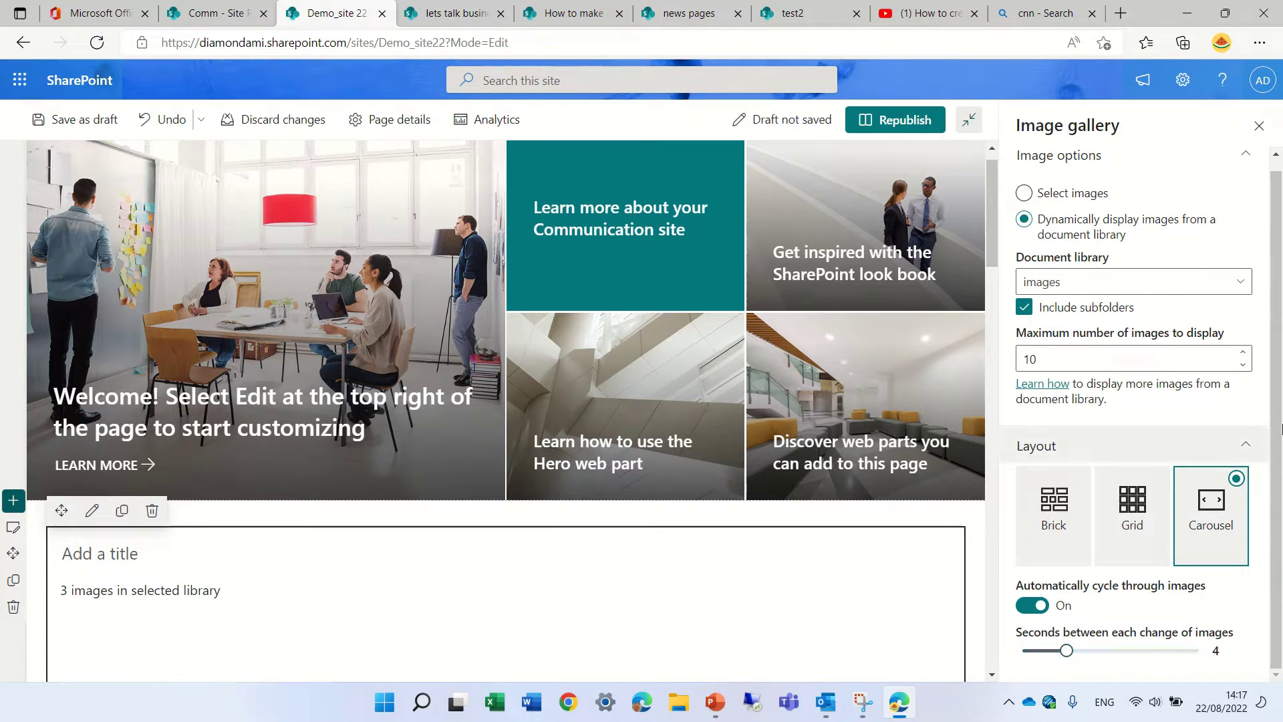
Step: Close the Image gallery pane and republish the Demo_site 22 home page
{"action": "left_click", "coordinate": [1256, 128]}
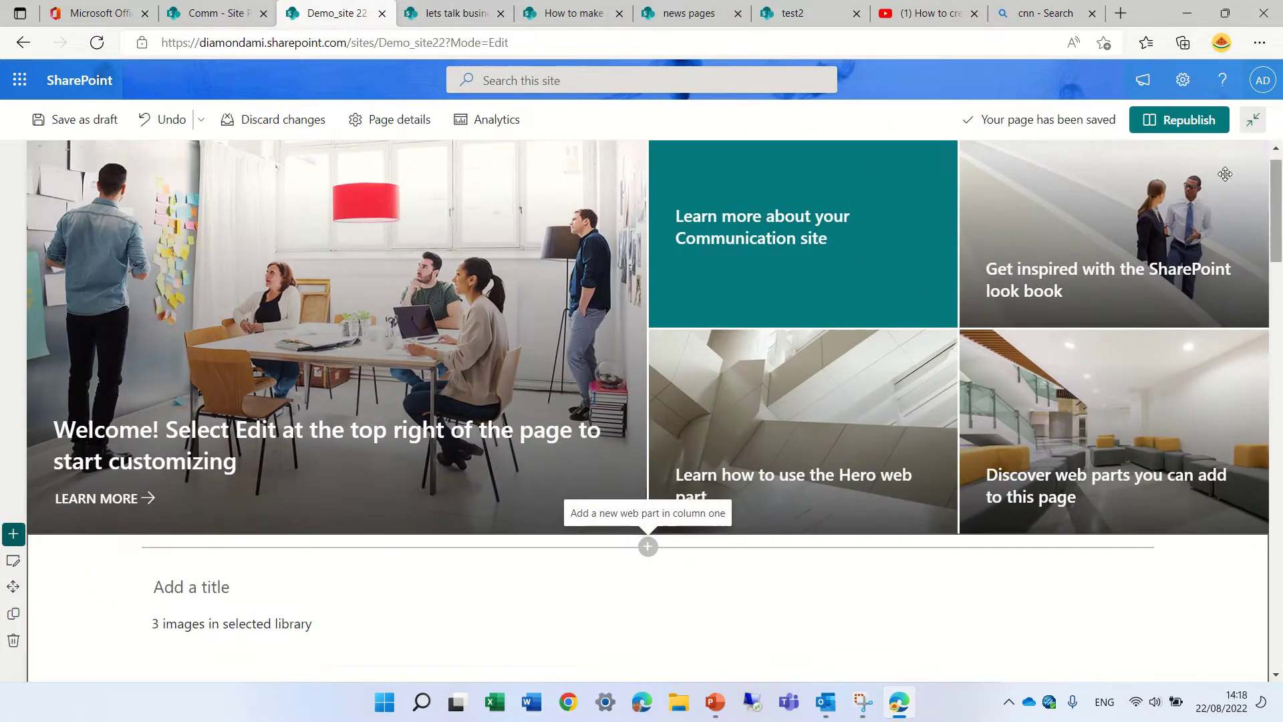
{"action": "left_click", "coordinate": [1195, 128]}
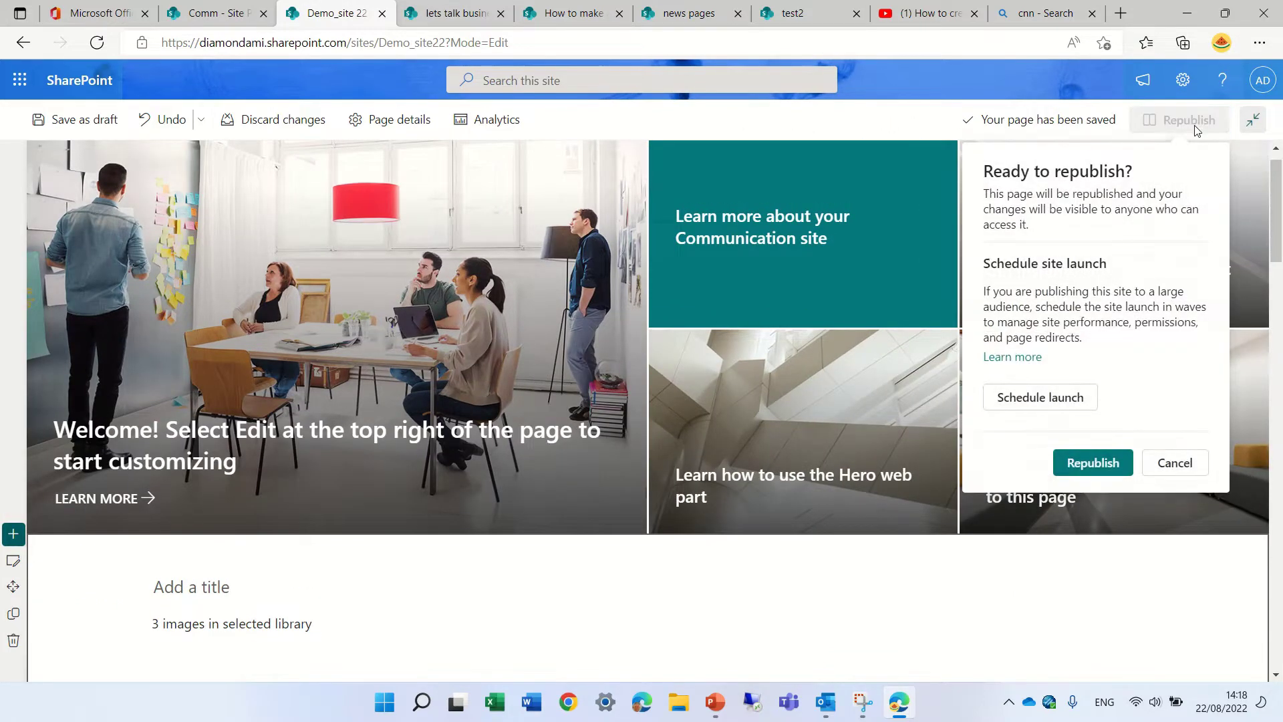
{"action": "left_click", "coordinate": [1096, 461]}
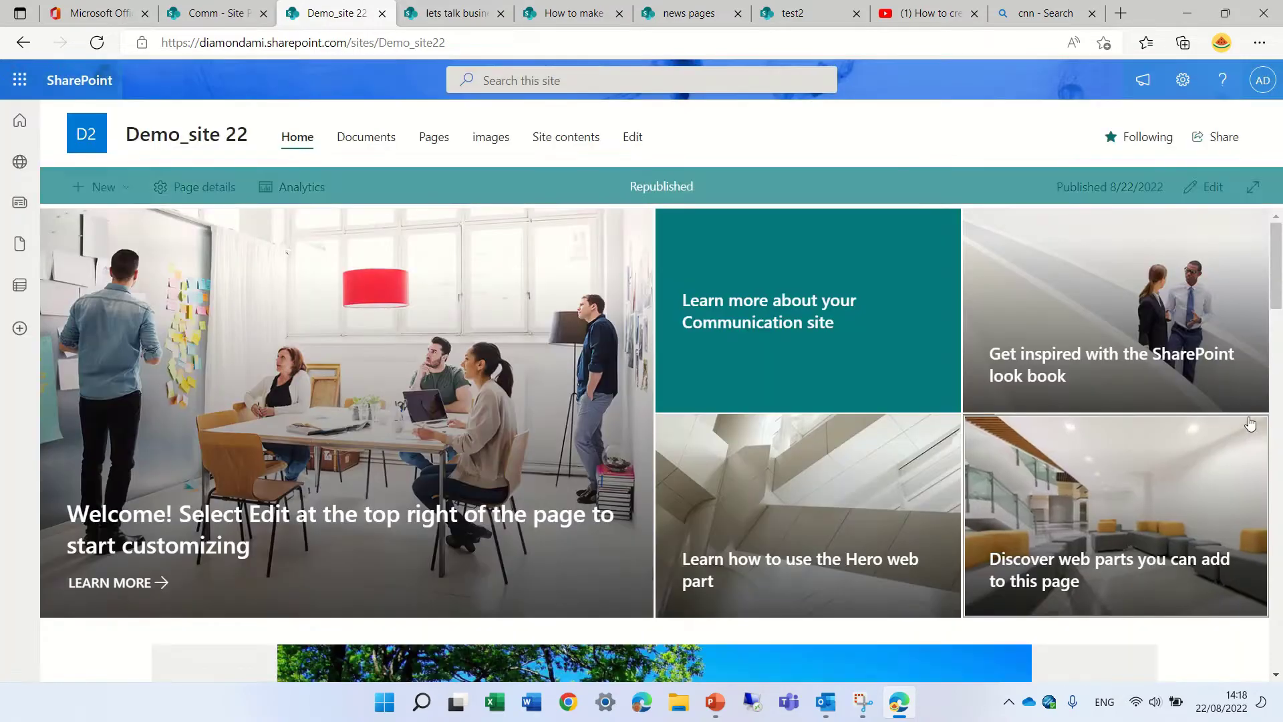
{"action": "left_click_drag", "start_coordinate": [1273, 269], "coordinate": [1273, 349]}
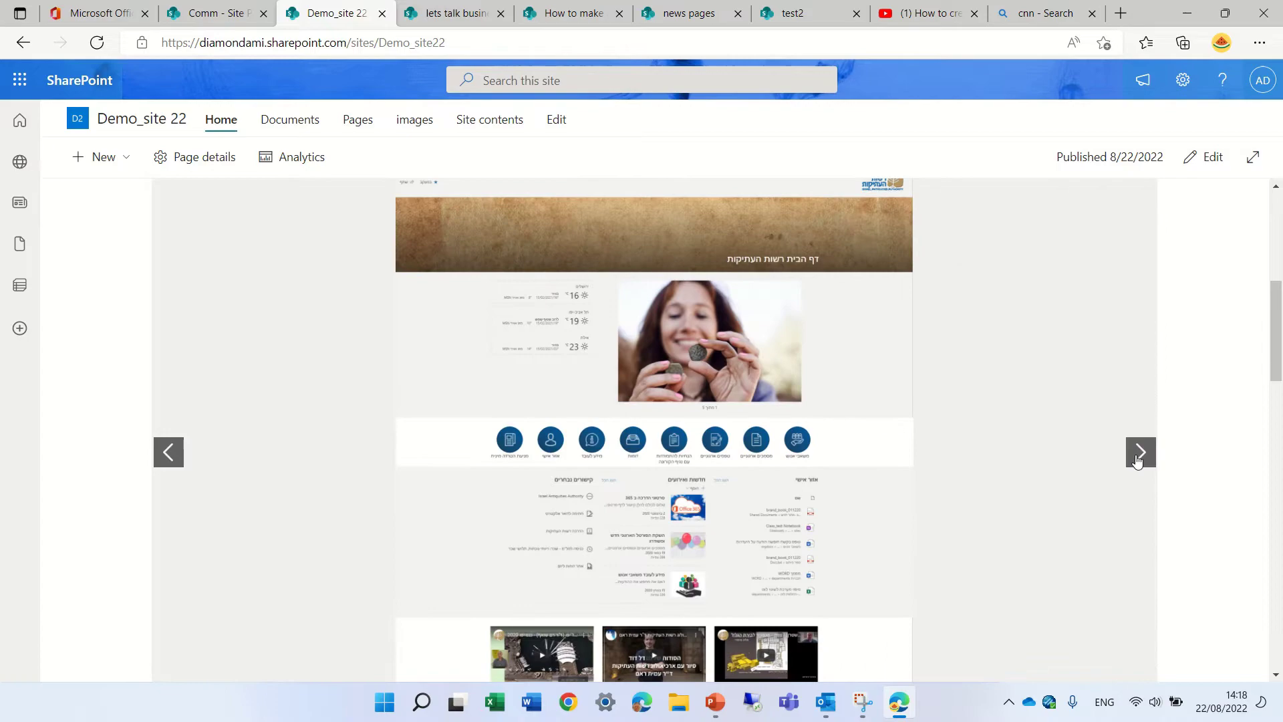
{"action": "left_click", "coordinate": [1140, 453]}
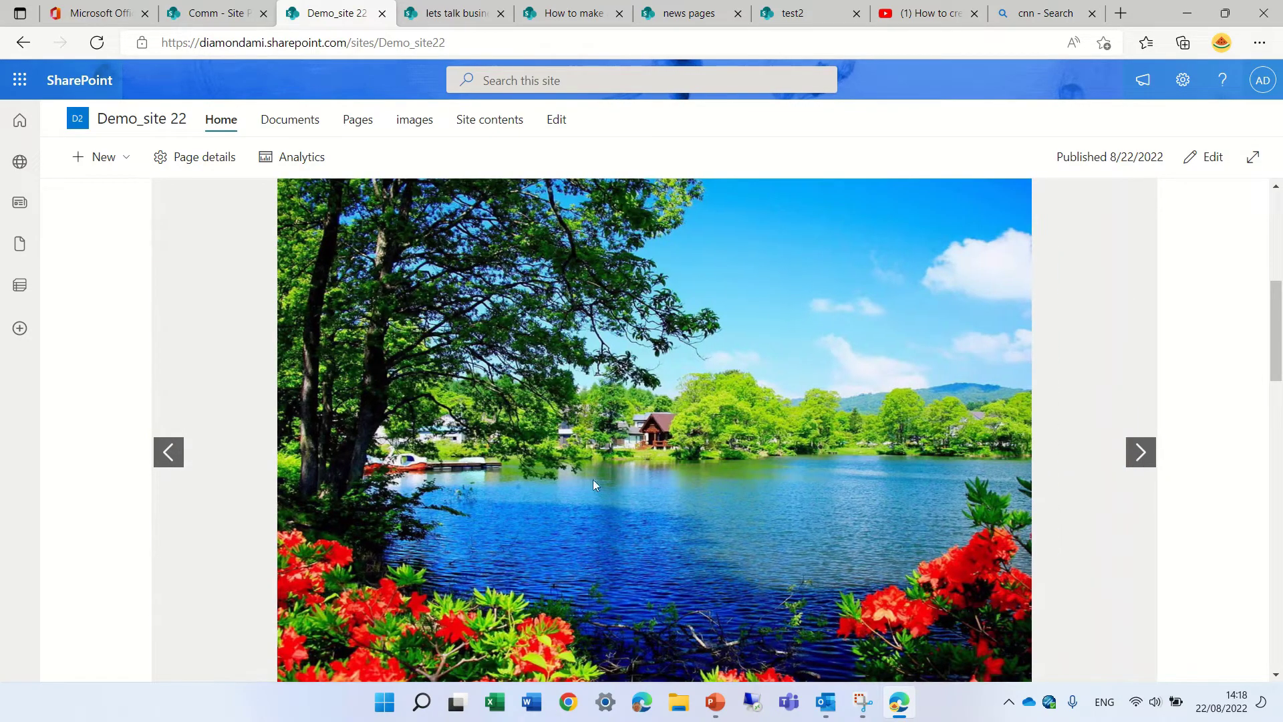
{"action": "left_click", "coordinate": [168, 453]}
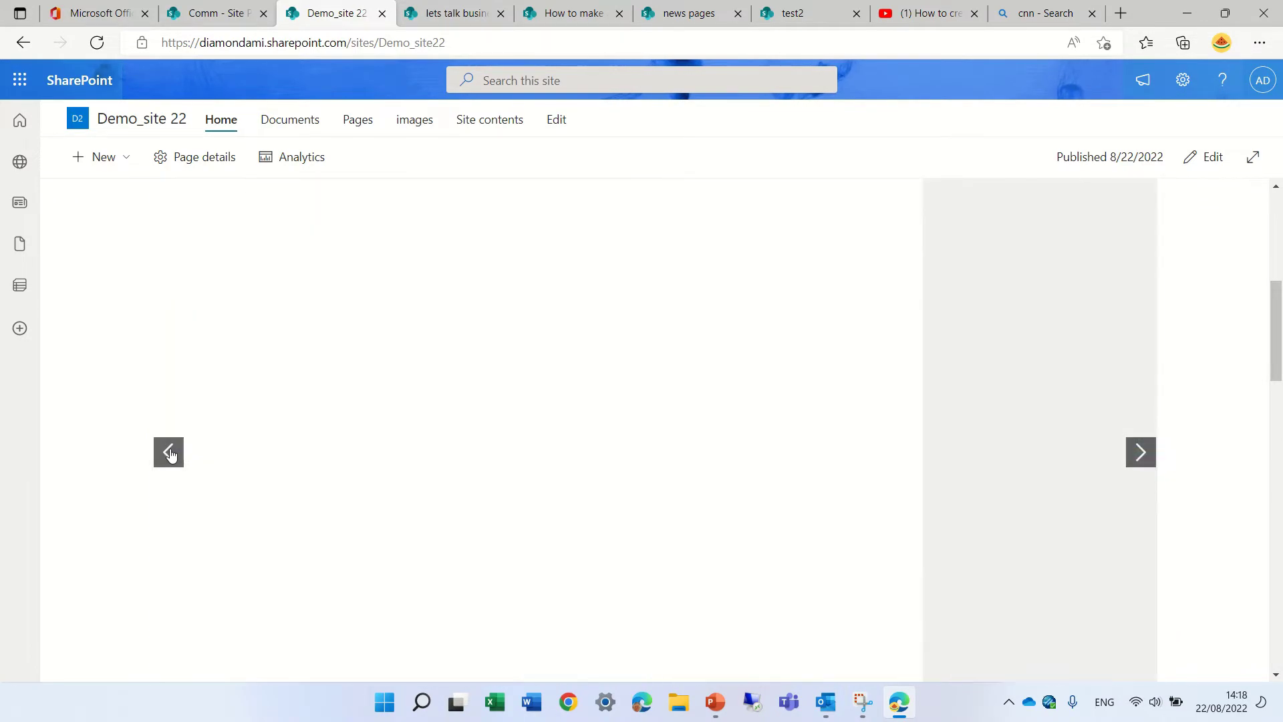
{"action": "left_click", "coordinate": [168, 452]}
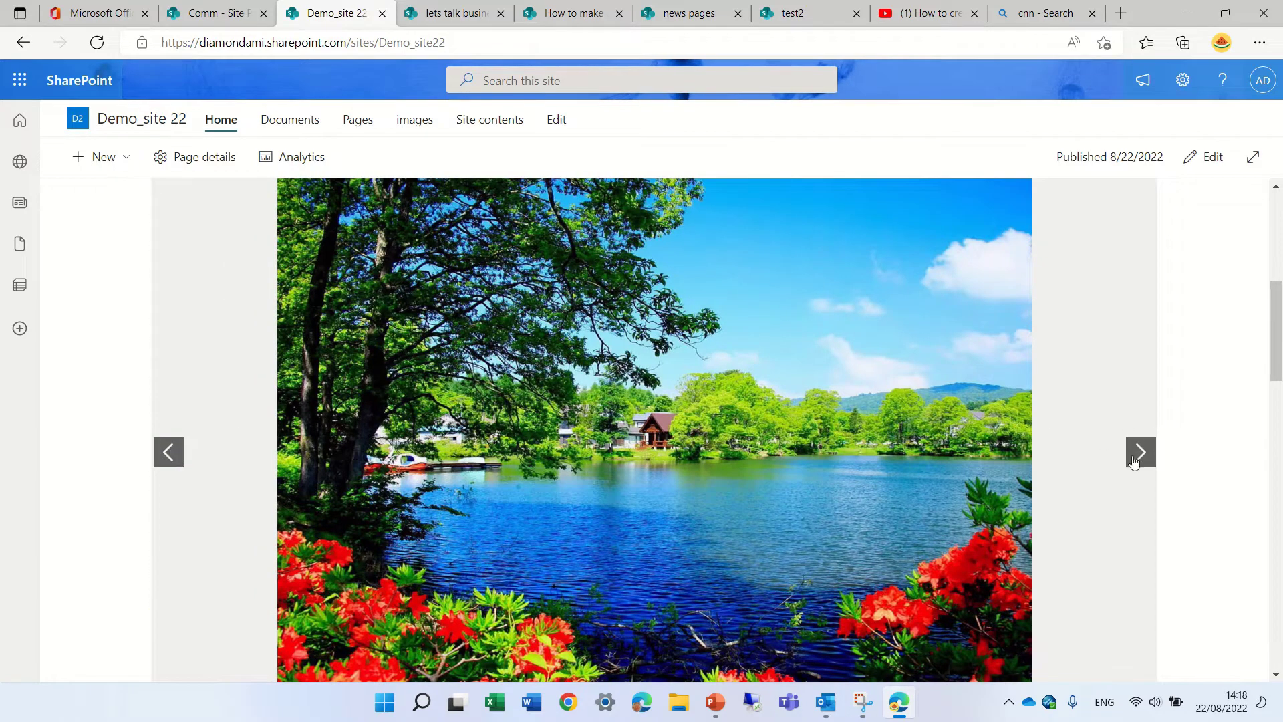
{"action": "left_click", "coordinate": [1140, 453]}
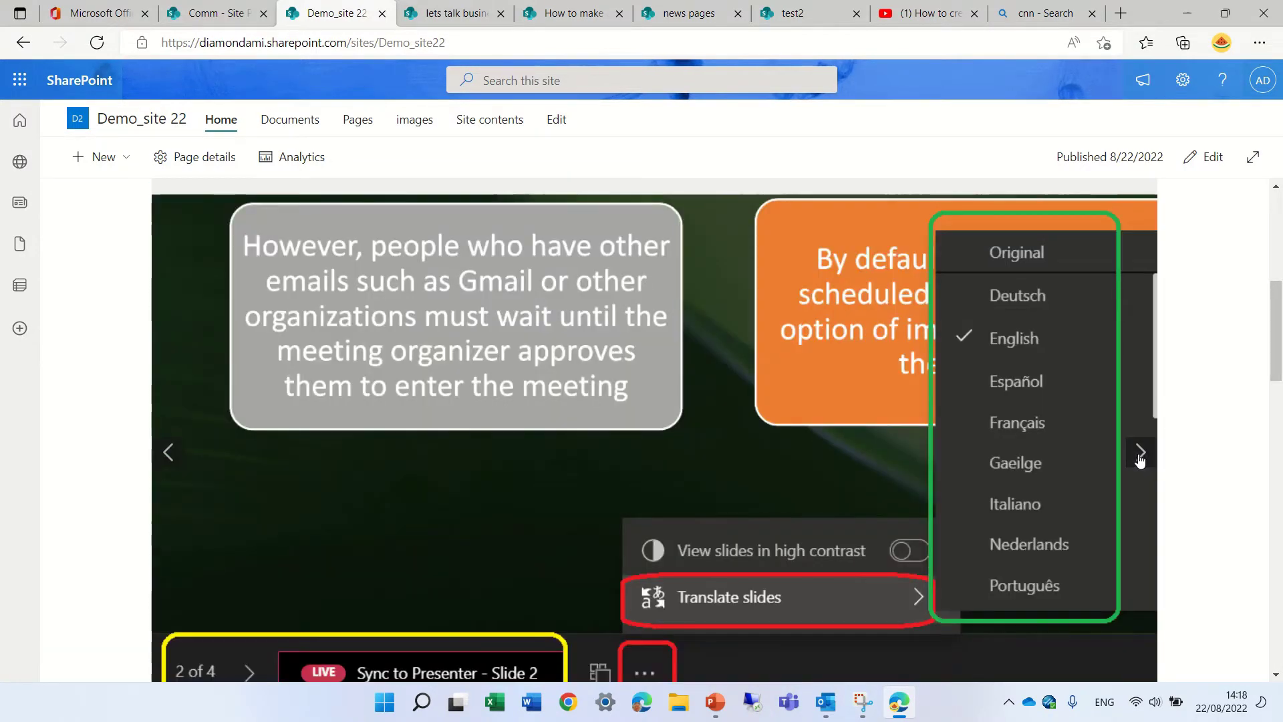
{"action": "left_click", "coordinate": [1141, 458]}
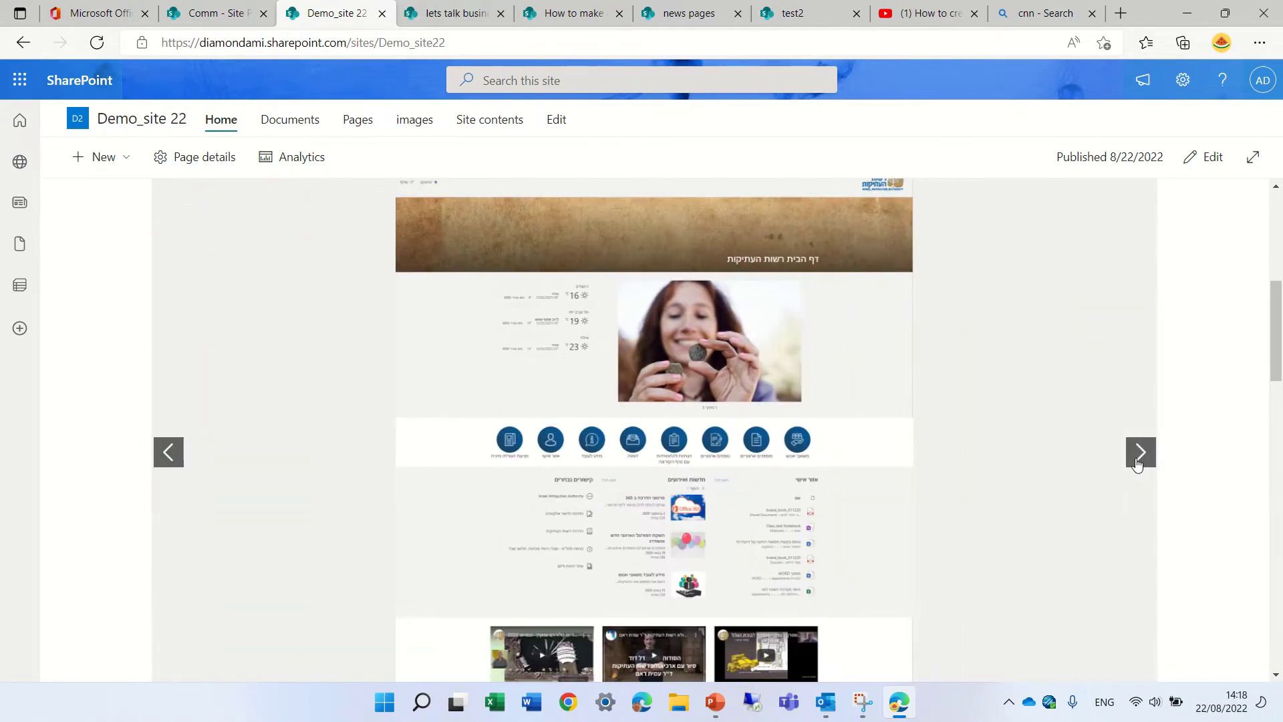
{"action": "left_click", "coordinate": [1139, 461]}
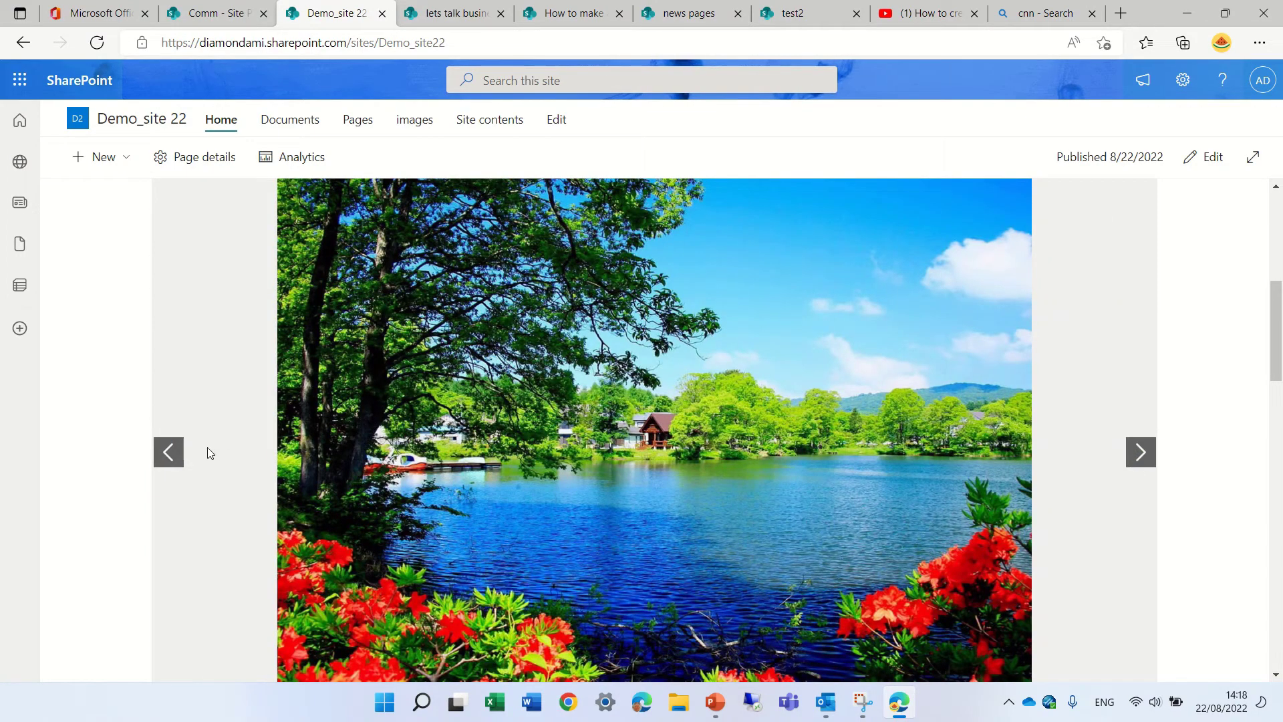
{"action": "left_click", "coordinate": [180, 457]}
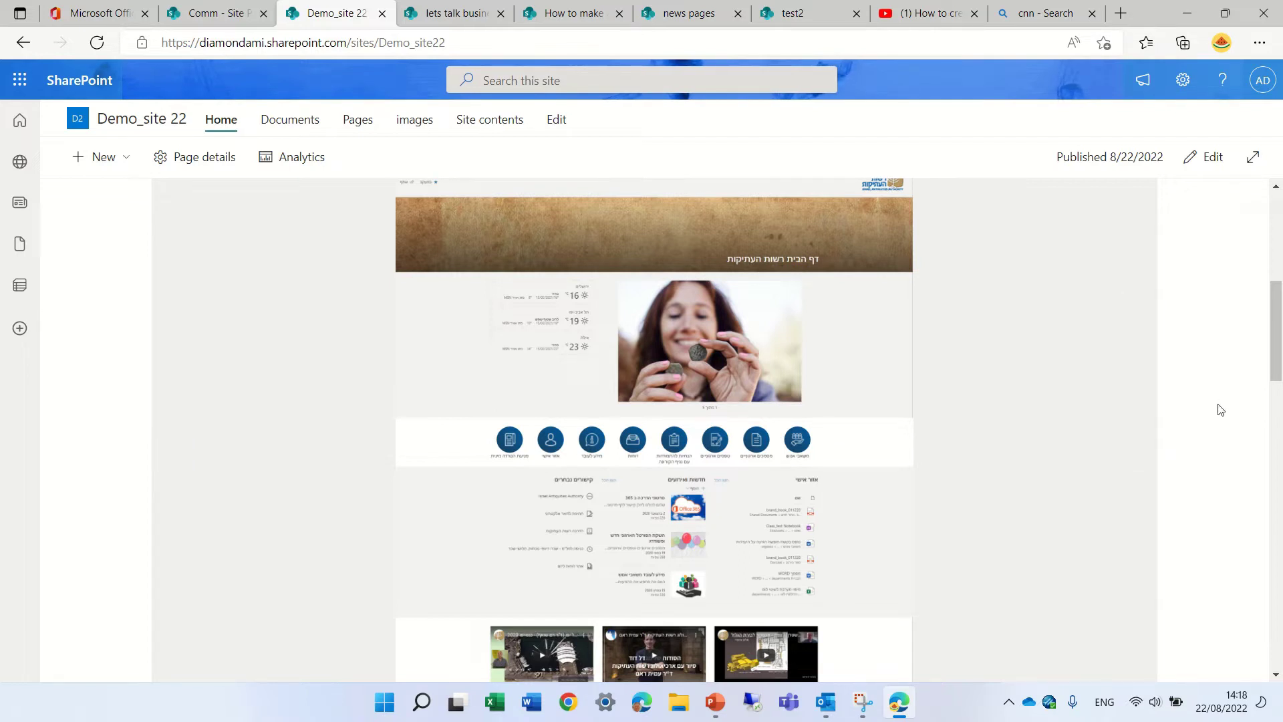
Step: Re-enter editing and insert a Highlighted content web part below the image carousel
{"action": "left_click", "coordinate": [1203, 156]}
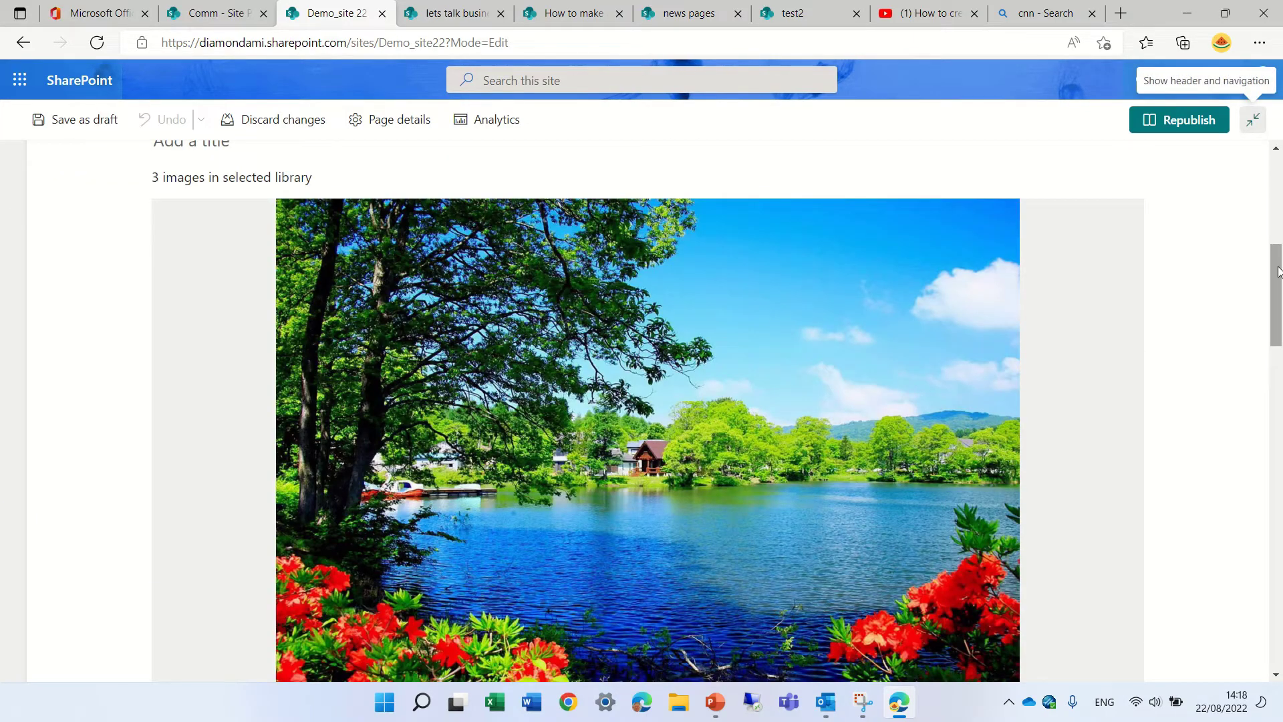
{"action": "left_click_drag", "start_coordinate": [1279, 271], "coordinate": [1279, 350]}
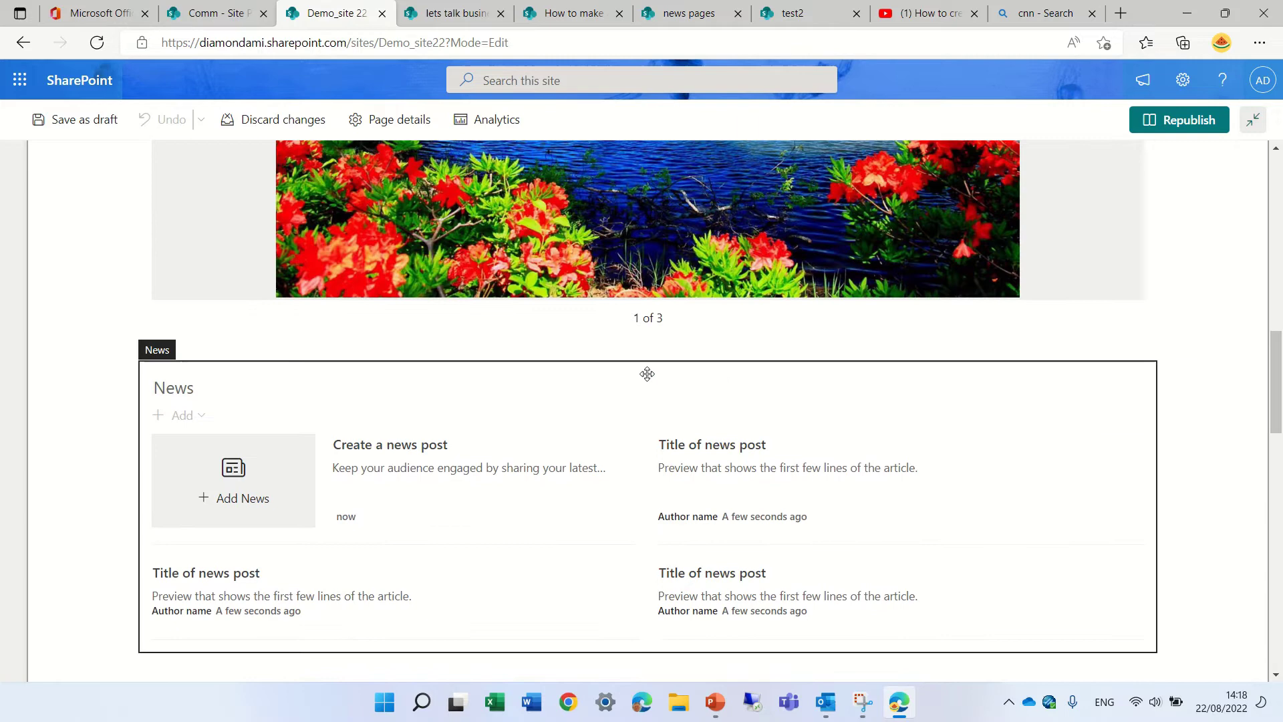
{"action": "left_click", "coordinate": [653, 348]}
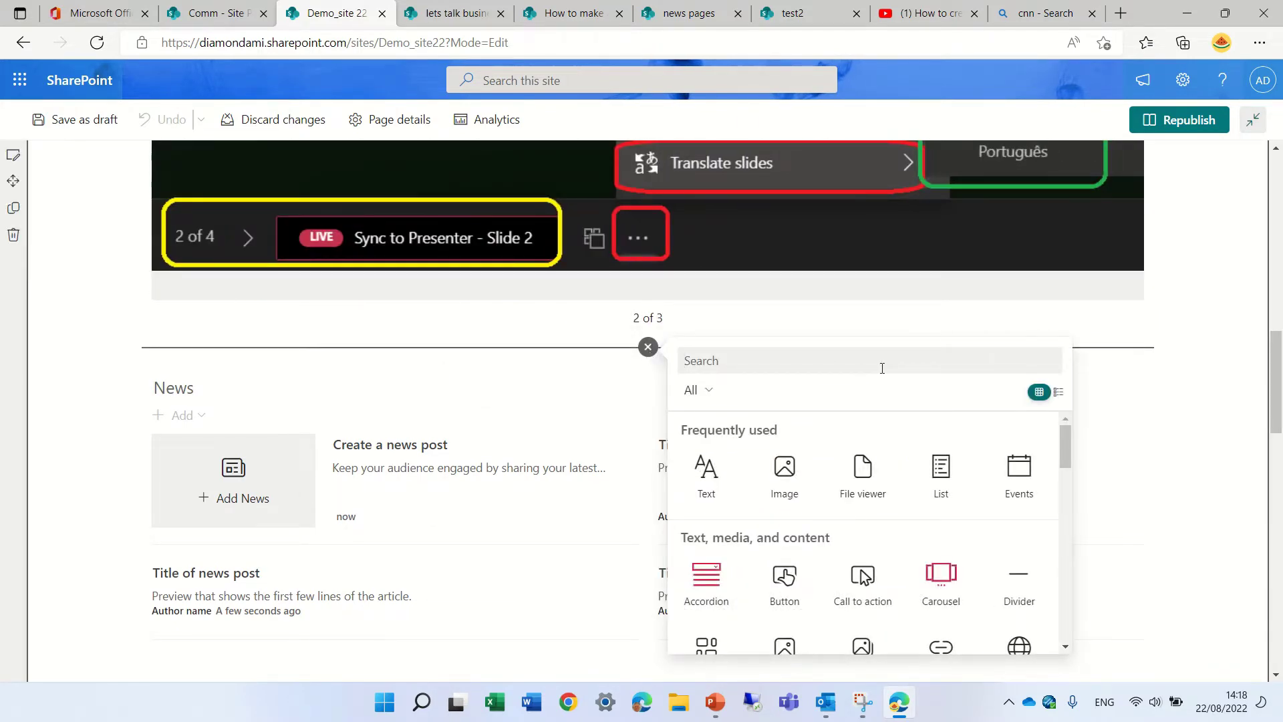
{"action": "type", "text": "hig"}
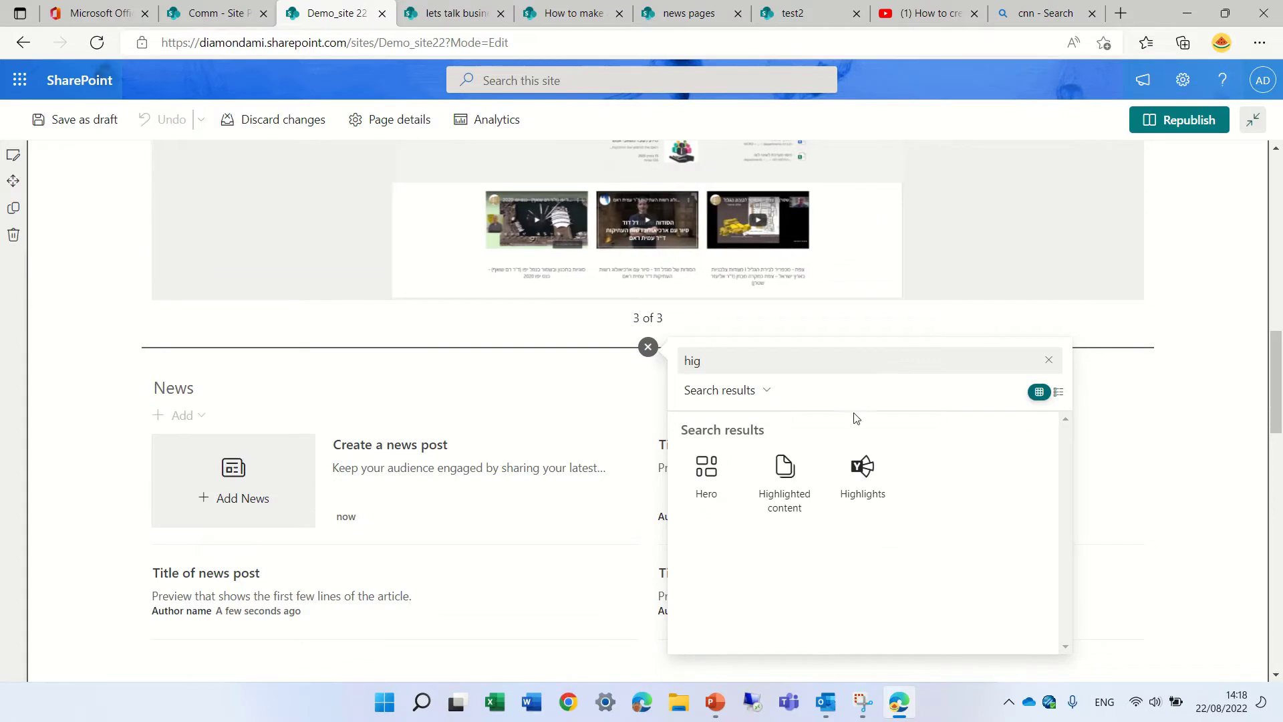
{"action": "left_click", "coordinate": [785, 468]}
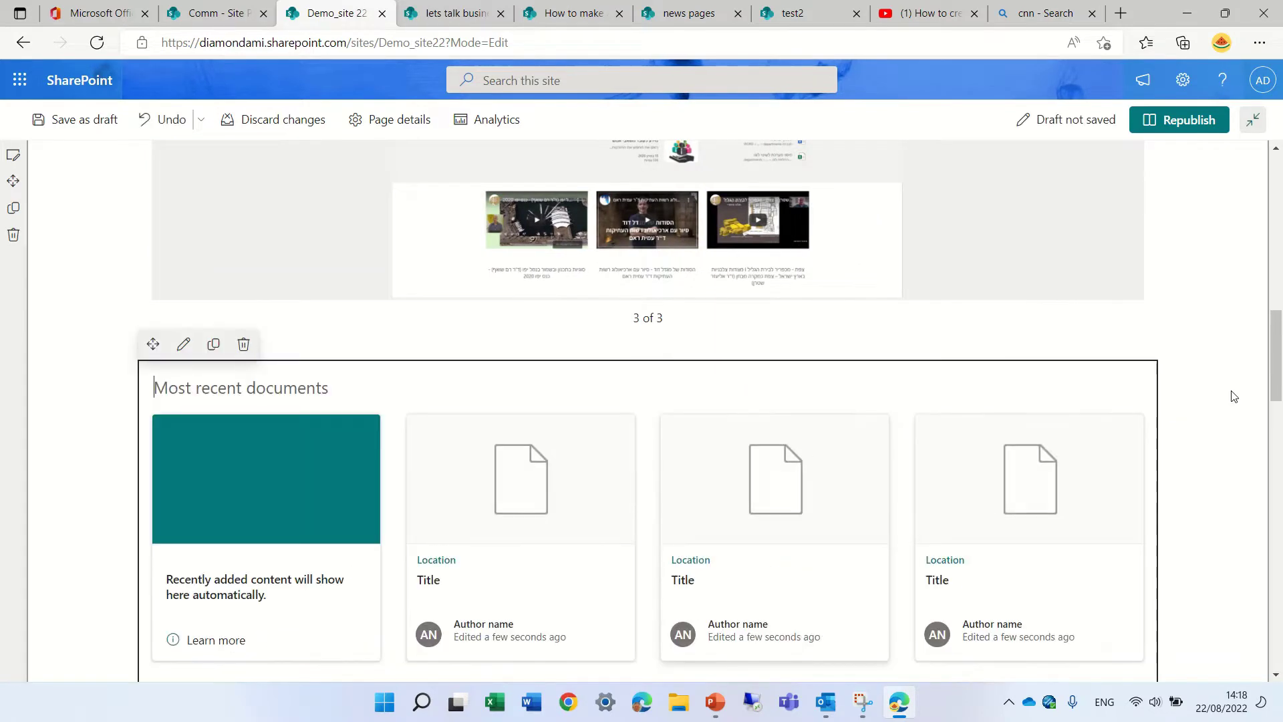
{"action": "left_click_drag", "start_coordinate": [1278, 344], "coordinate": [1277, 359]}
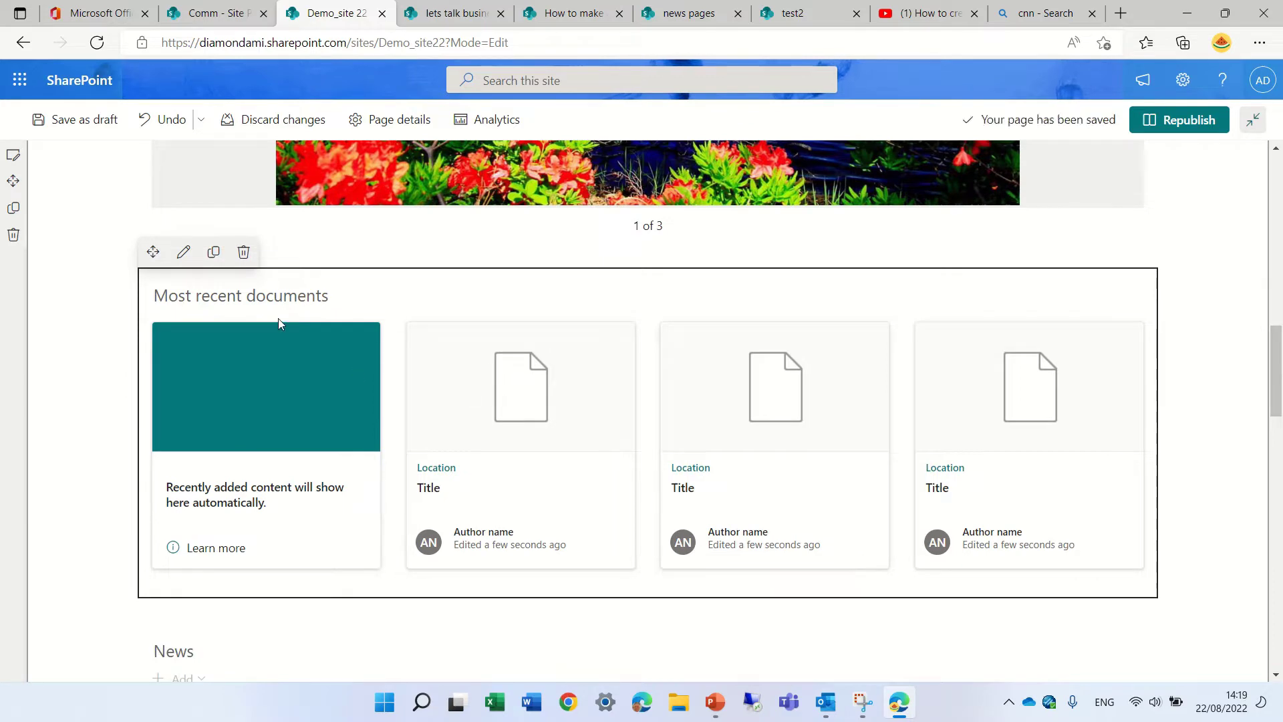
Step: Change the Highlighted content type from Documents to Images, showing 'Most recent images'
{"action": "left_click", "coordinate": [183, 251]}
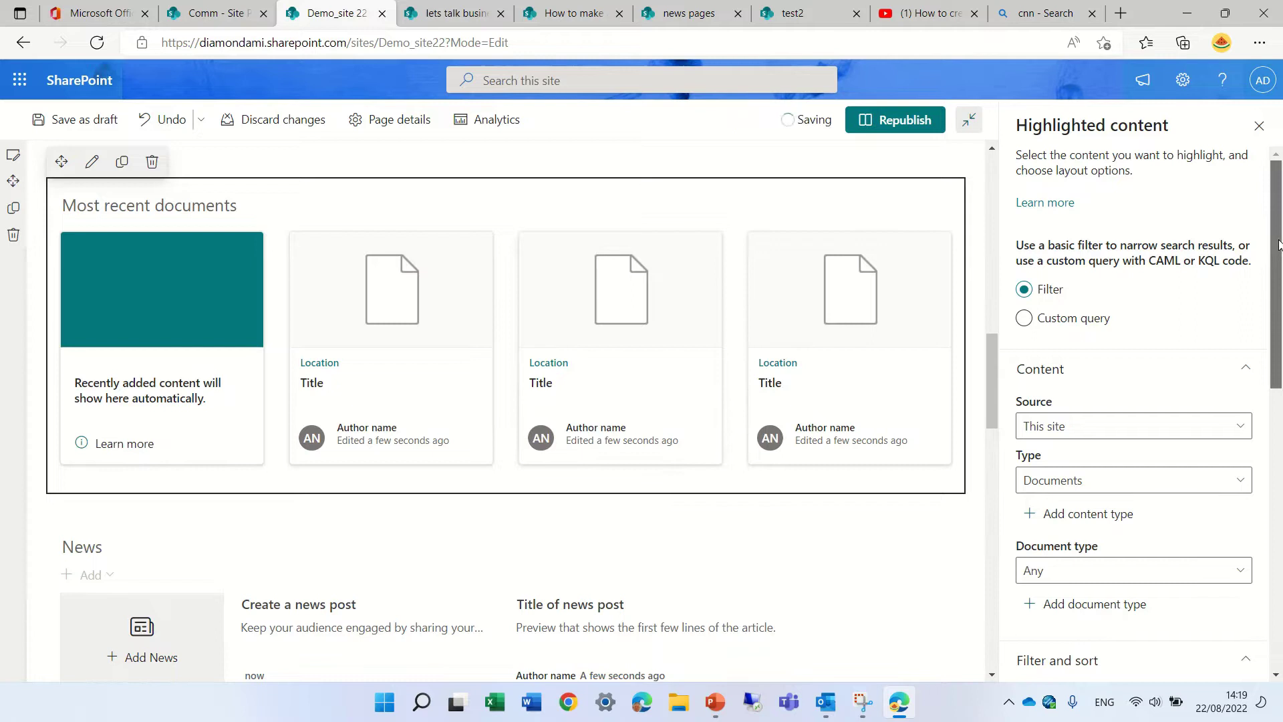
{"action": "scroll", "coordinate": [1262, 242], "scroll_direction": "down", "scroll_amount": 3}
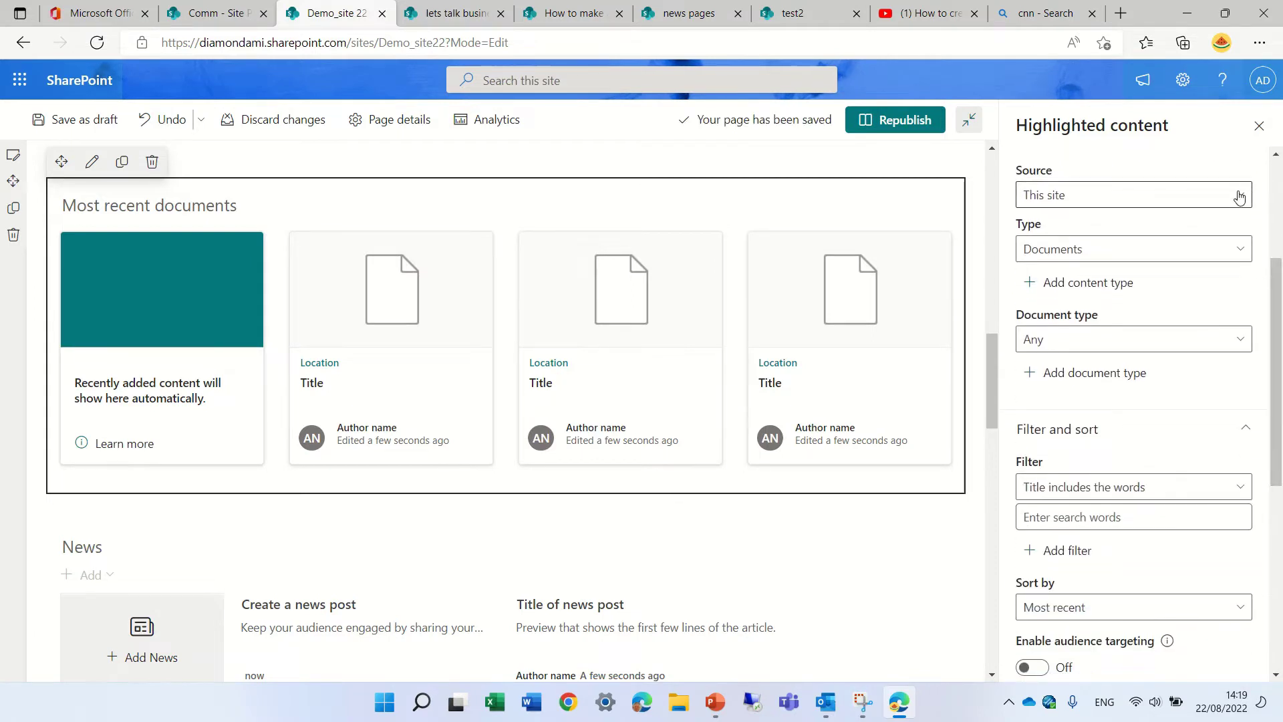
{"action": "left_click", "coordinate": [1240, 197]}
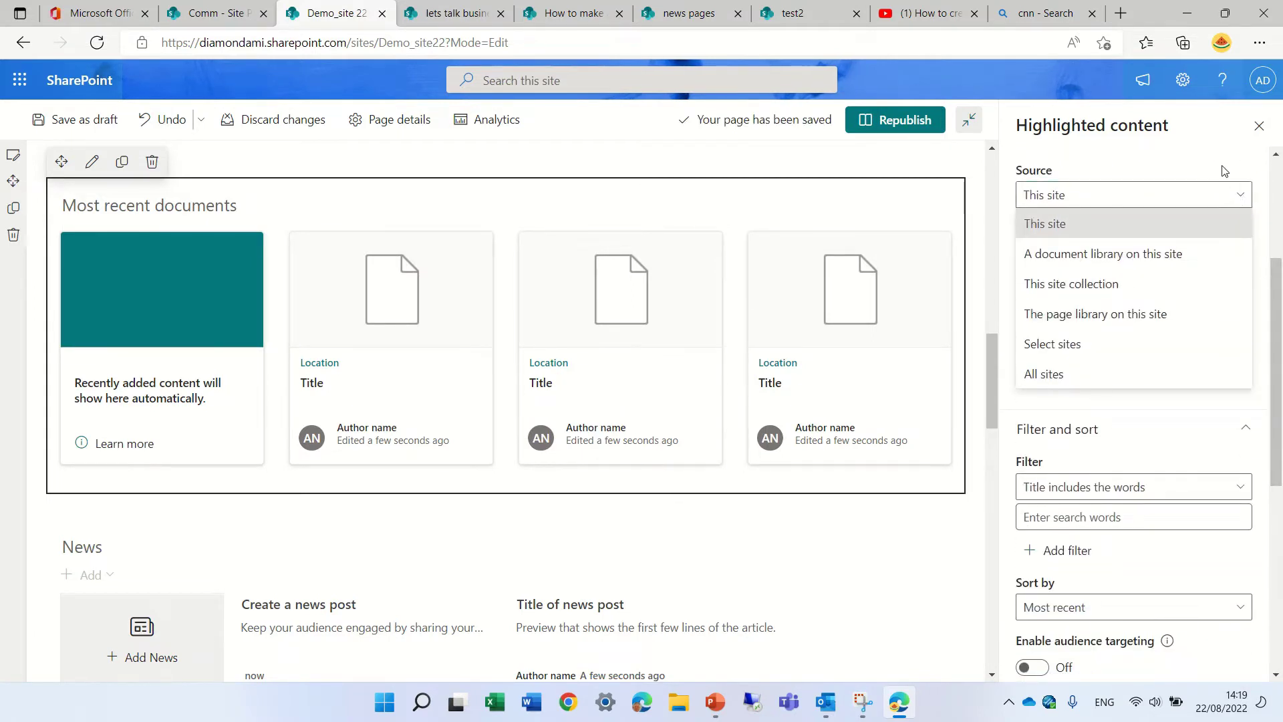
{"action": "left_click", "coordinate": [1225, 169]}
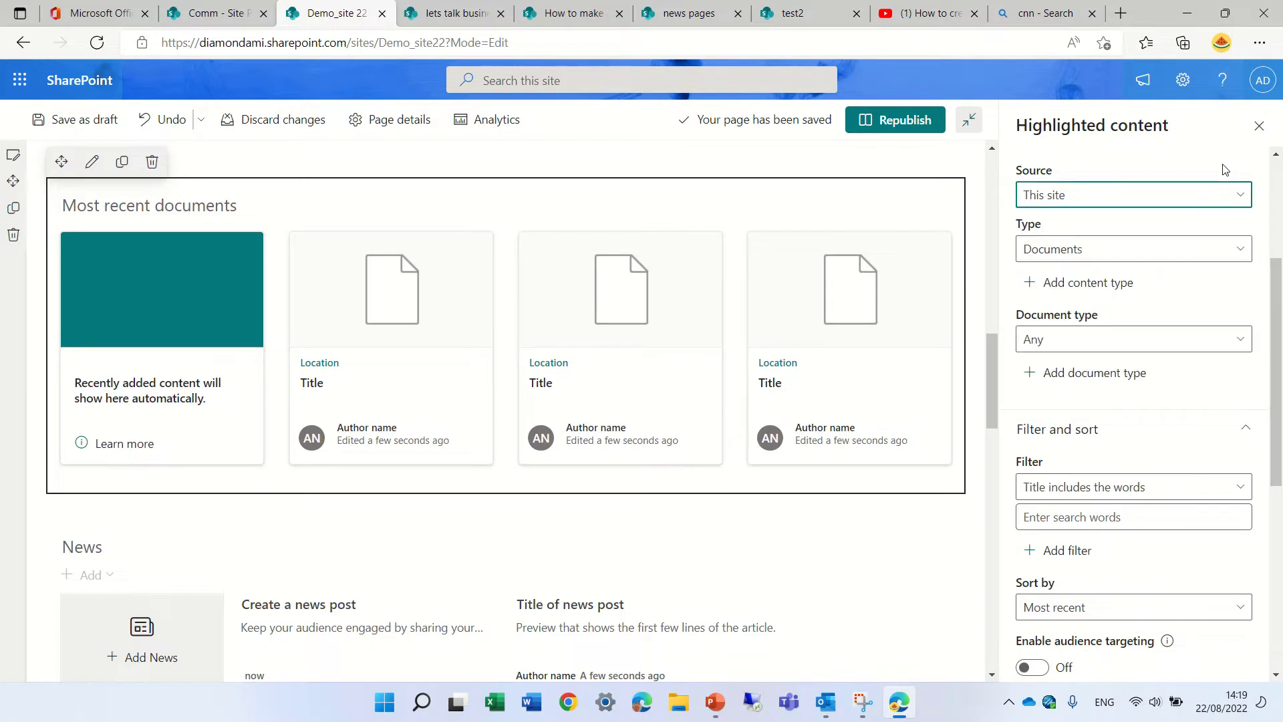
{"action": "left_click", "coordinate": [1242, 252]}
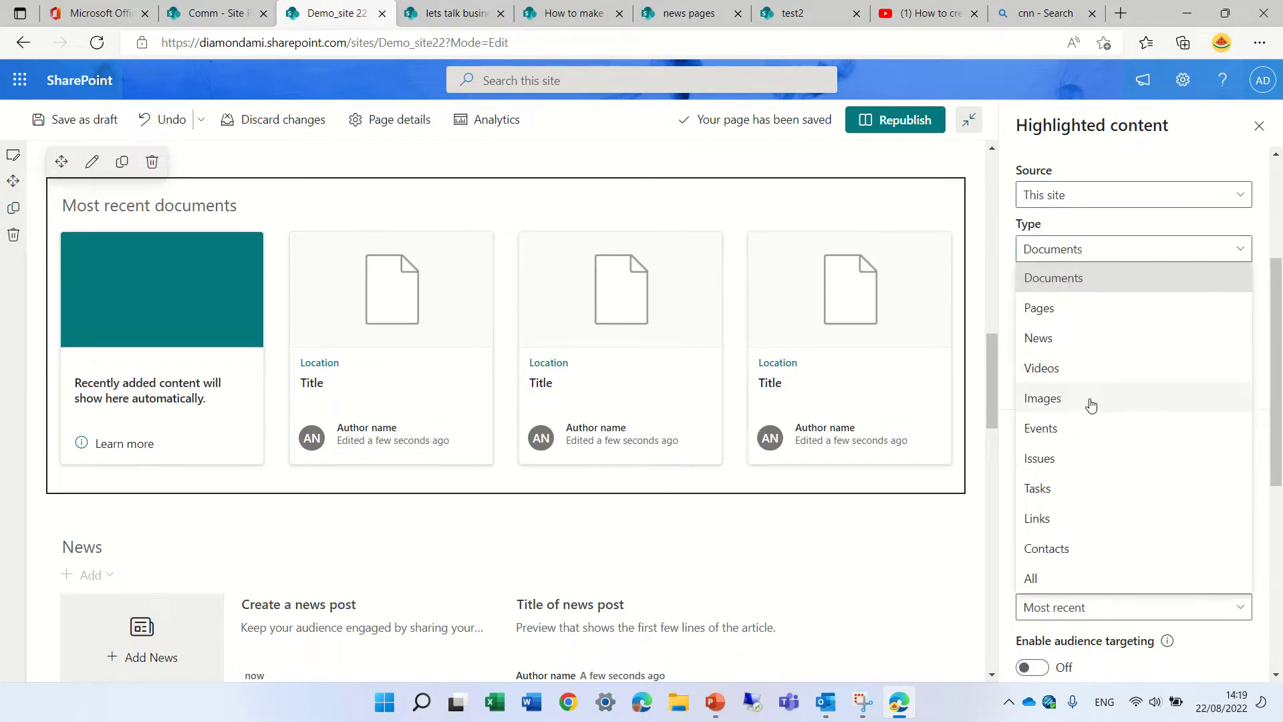
{"action": "left_click", "coordinate": [1091, 405]}
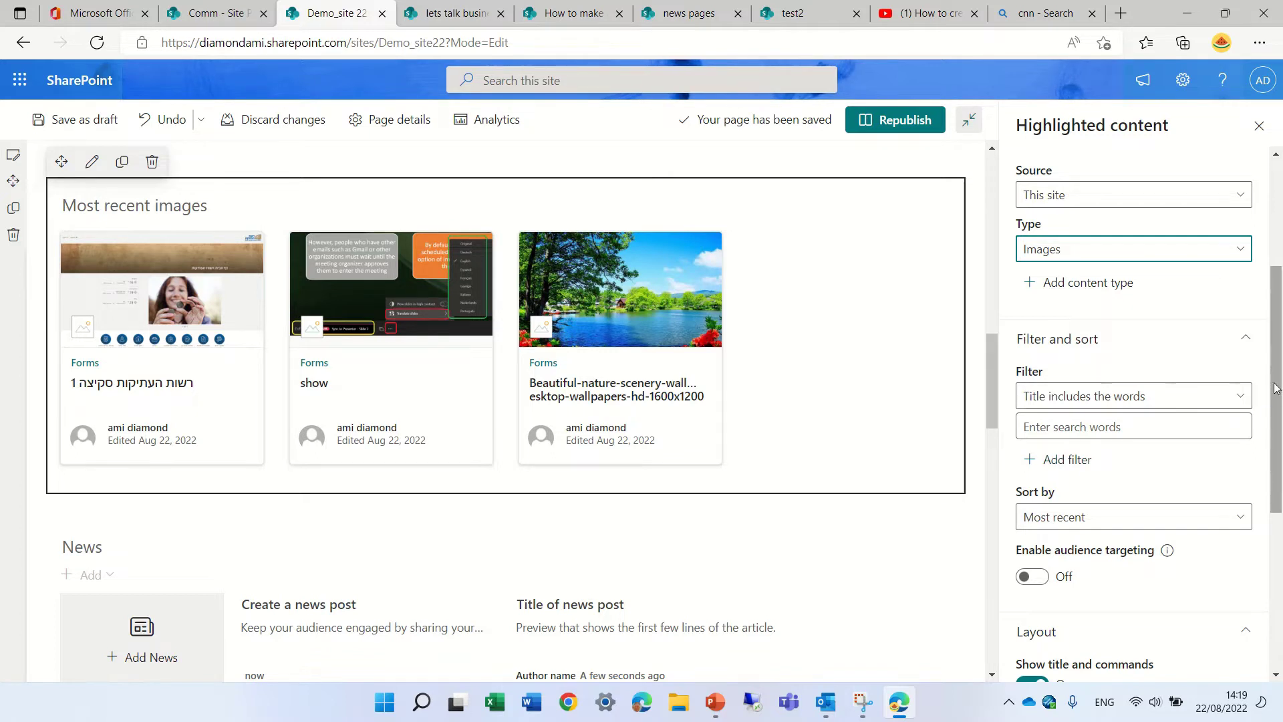
Step: Switch the Highlighted content web part's layout to Carousel
{"action": "left_click_drag", "start_coordinate": [1277, 387], "coordinate": [1267, 530]}
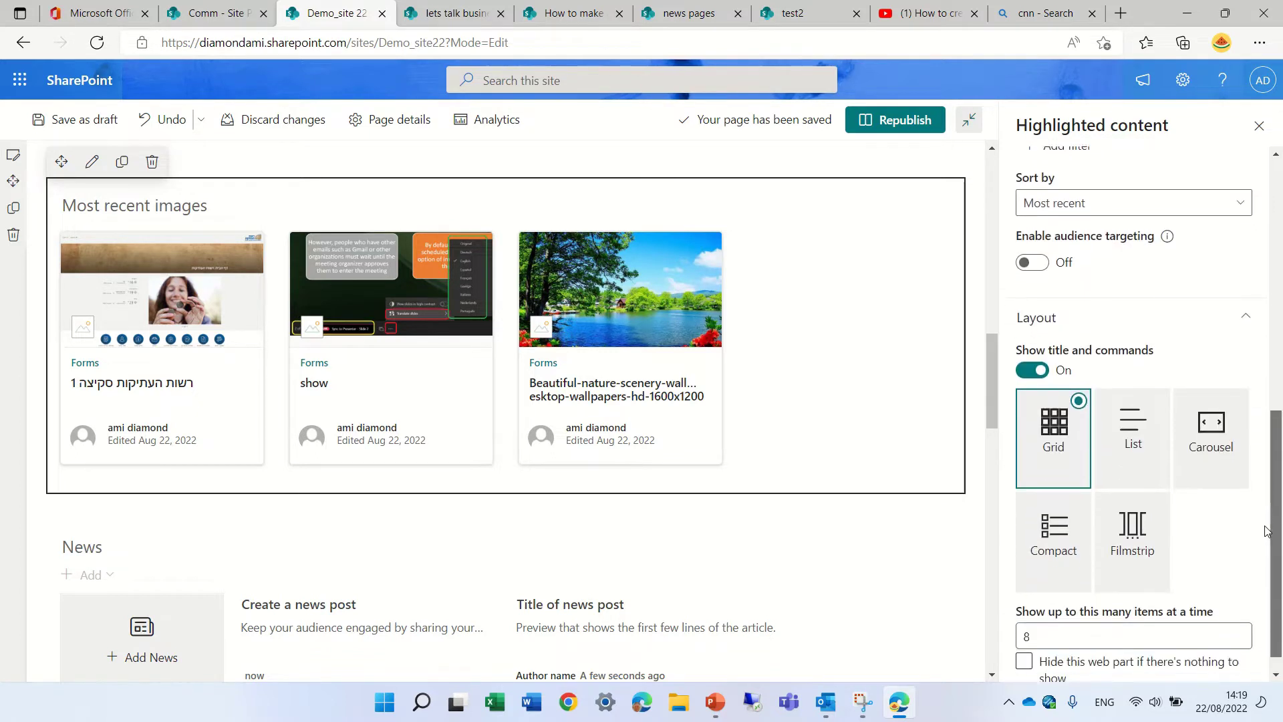
{"action": "left_click", "coordinate": [1216, 440]}
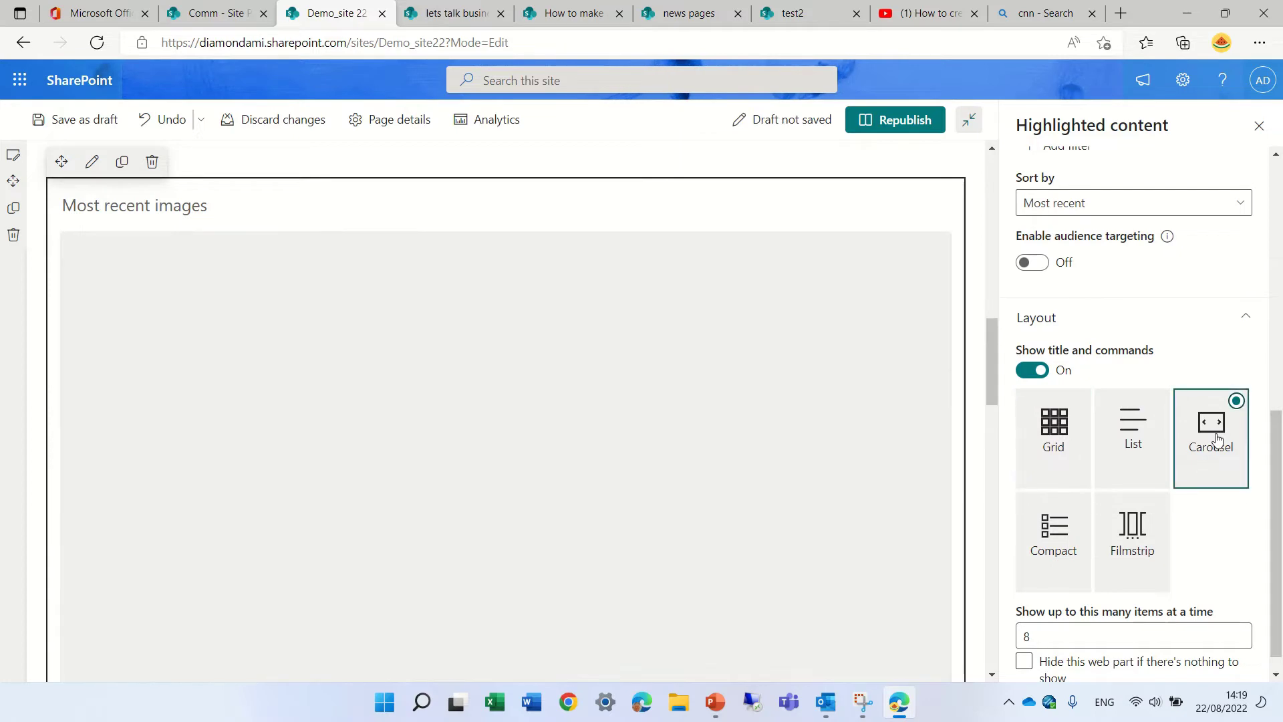
{"action": "left_click_drag", "start_coordinate": [1277, 485], "coordinate": [1276, 495]}
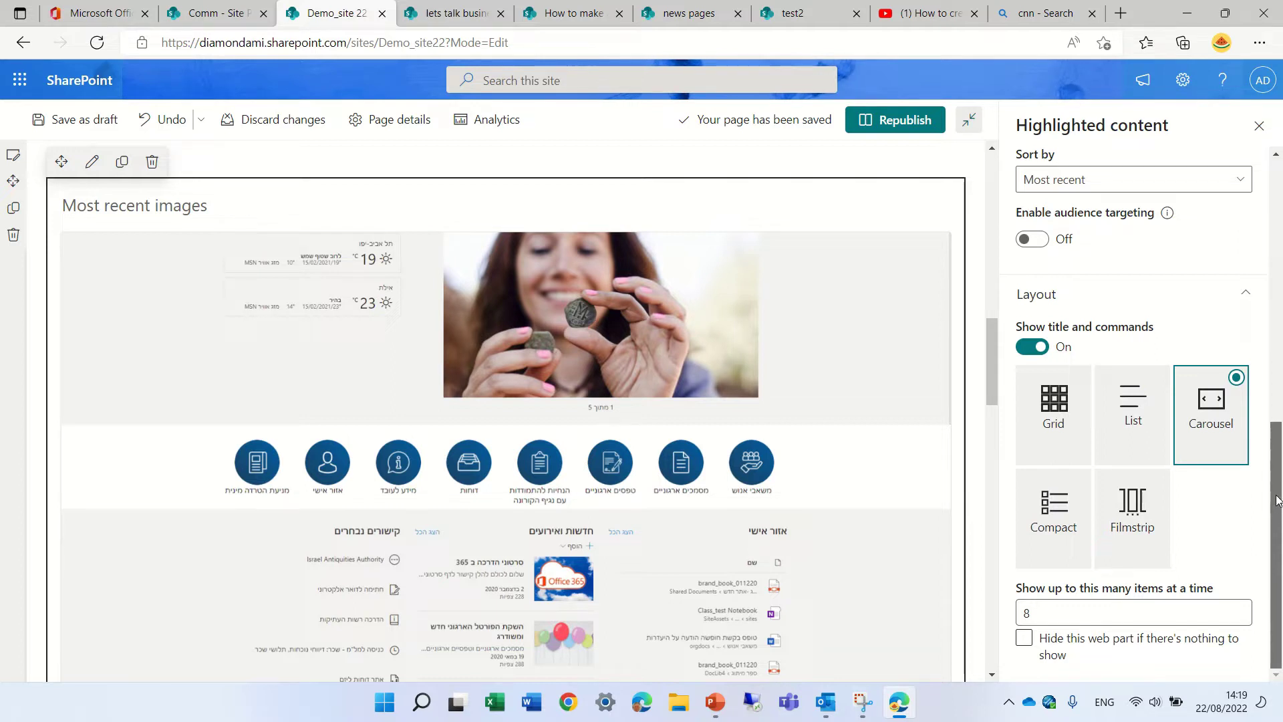
{"action": "scroll", "coordinate": [1278, 494], "scroll_direction": "up", "scroll_amount": 1}
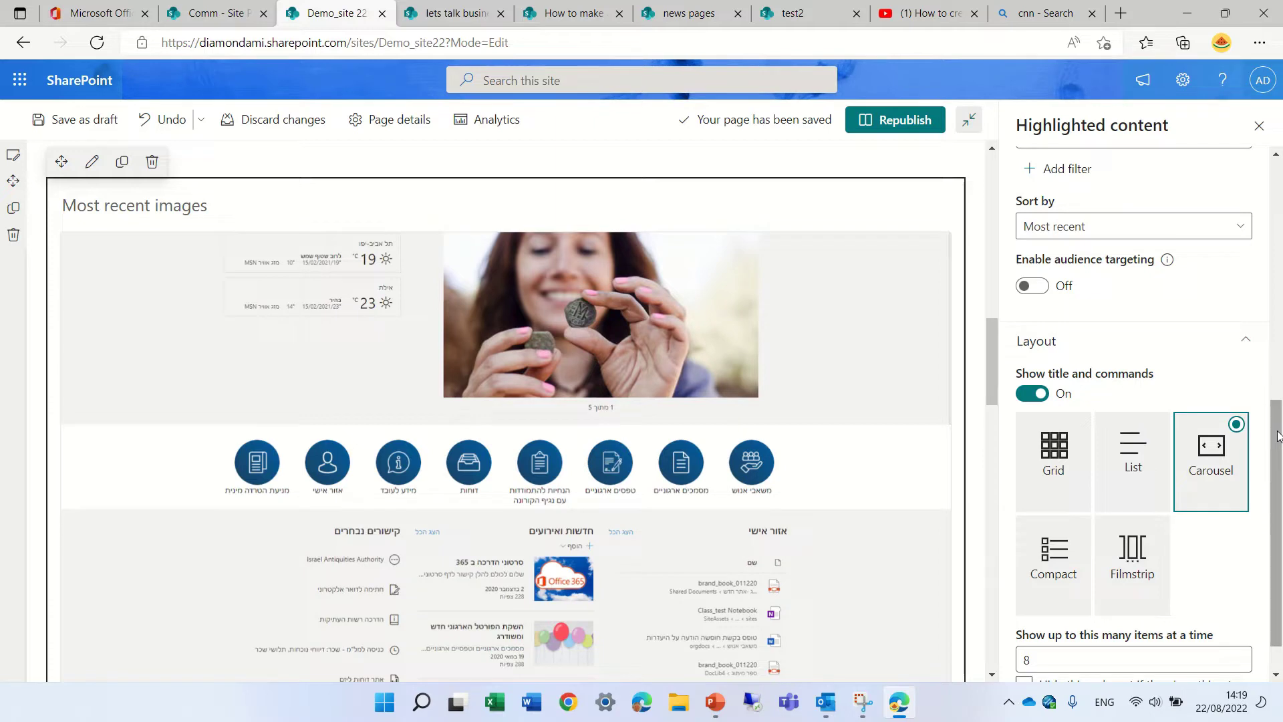
{"action": "left_click_drag", "start_coordinate": [1278, 454], "coordinate": [1277, 156]}
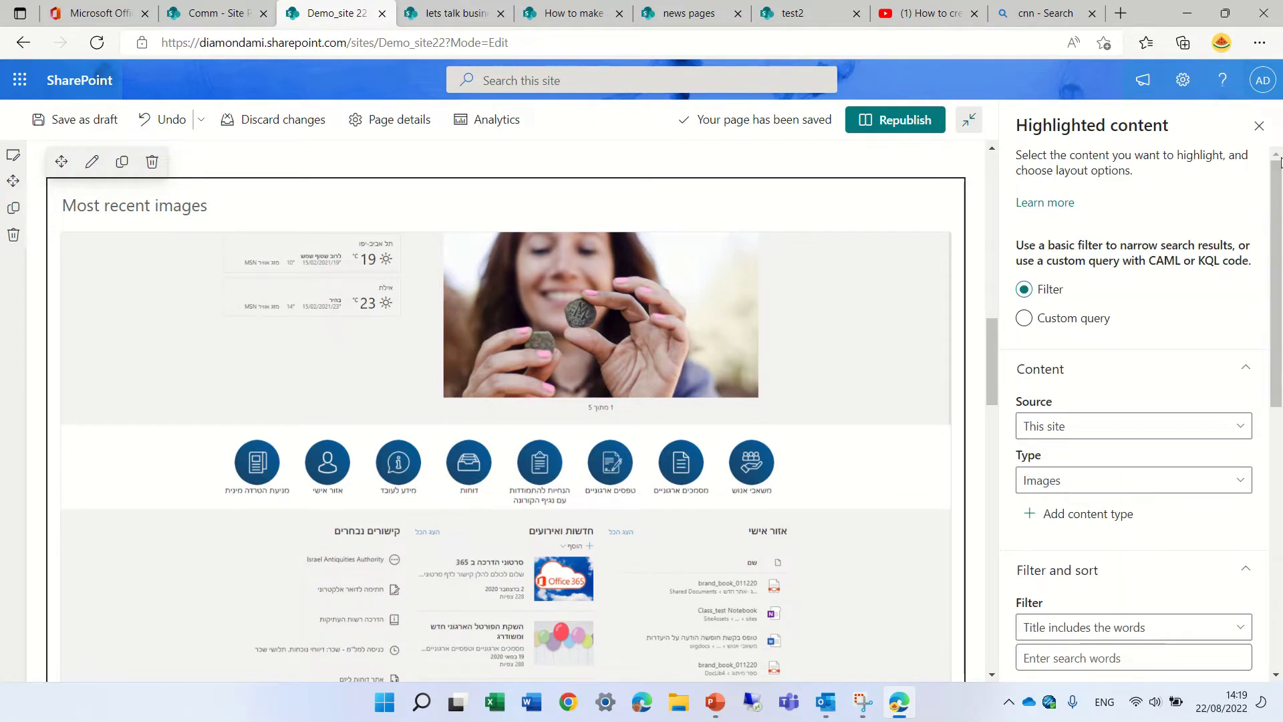
Step: Republish the home page and advance the 'Most recent images' carousel twice
{"action": "left_click", "coordinate": [1259, 126]}
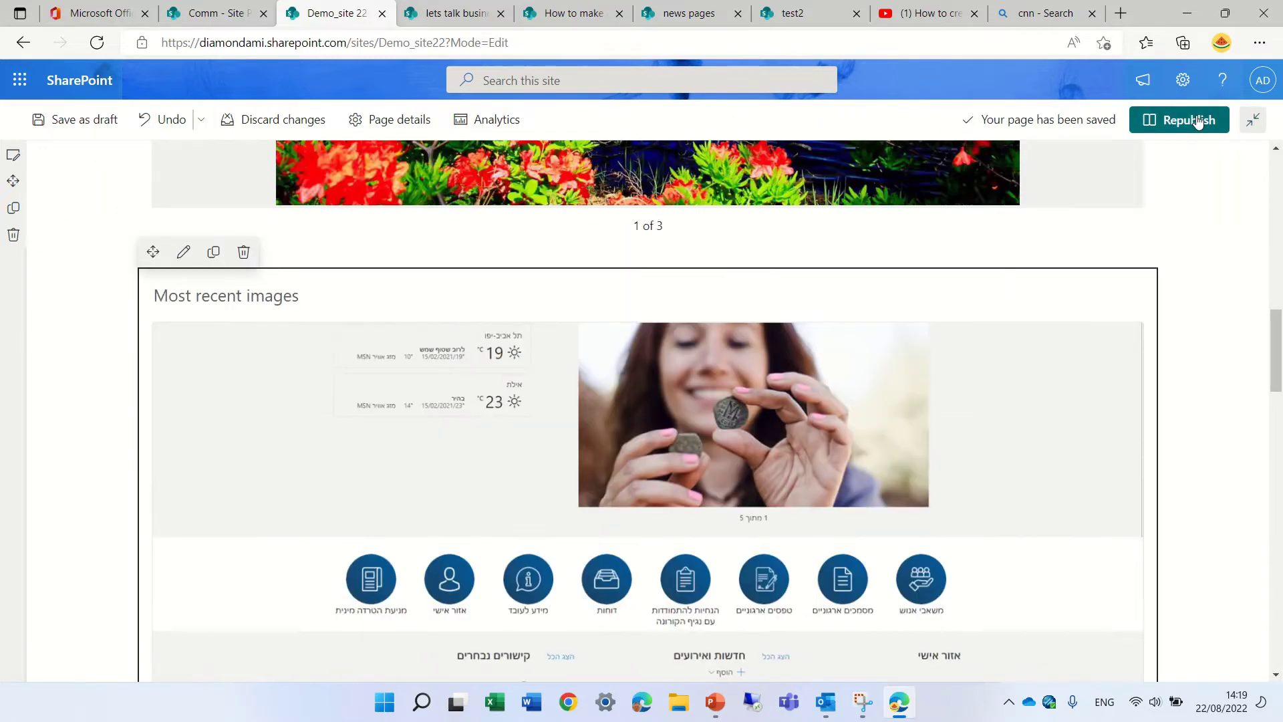
{"action": "left_click", "coordinate": [1193, 121]}
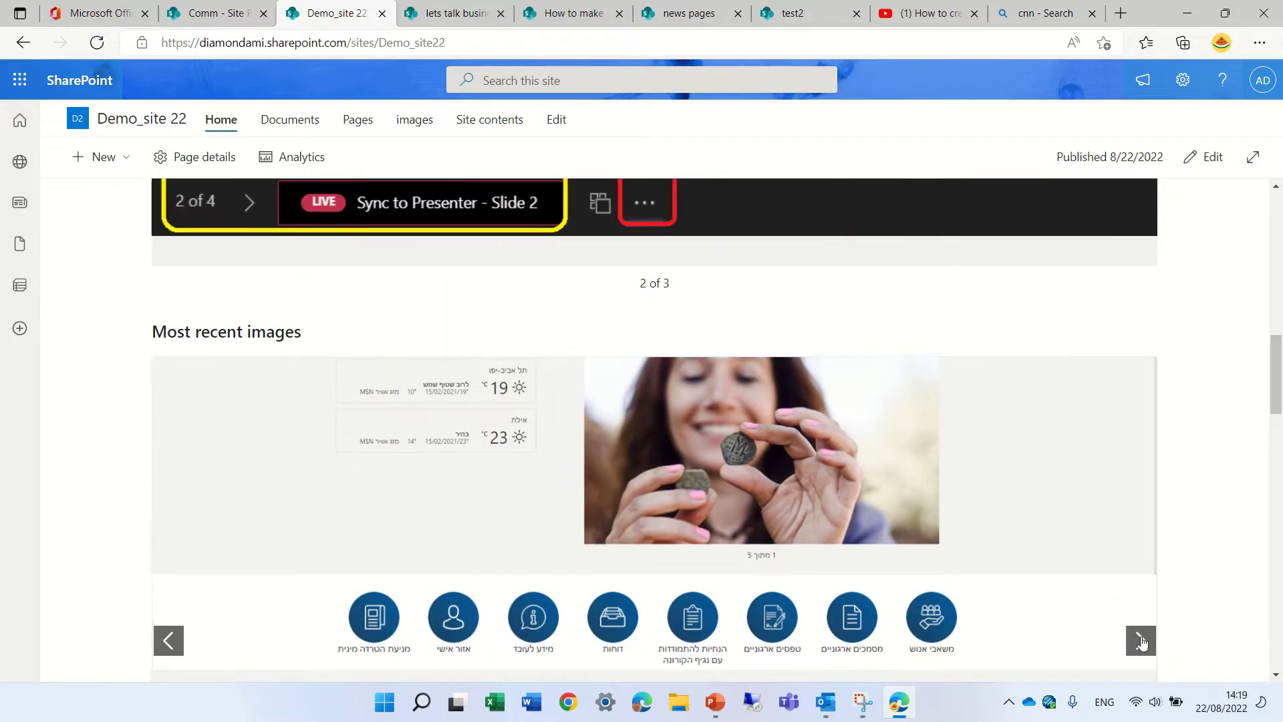
{"action": "left_click", "coordinate": [1141, 640]}
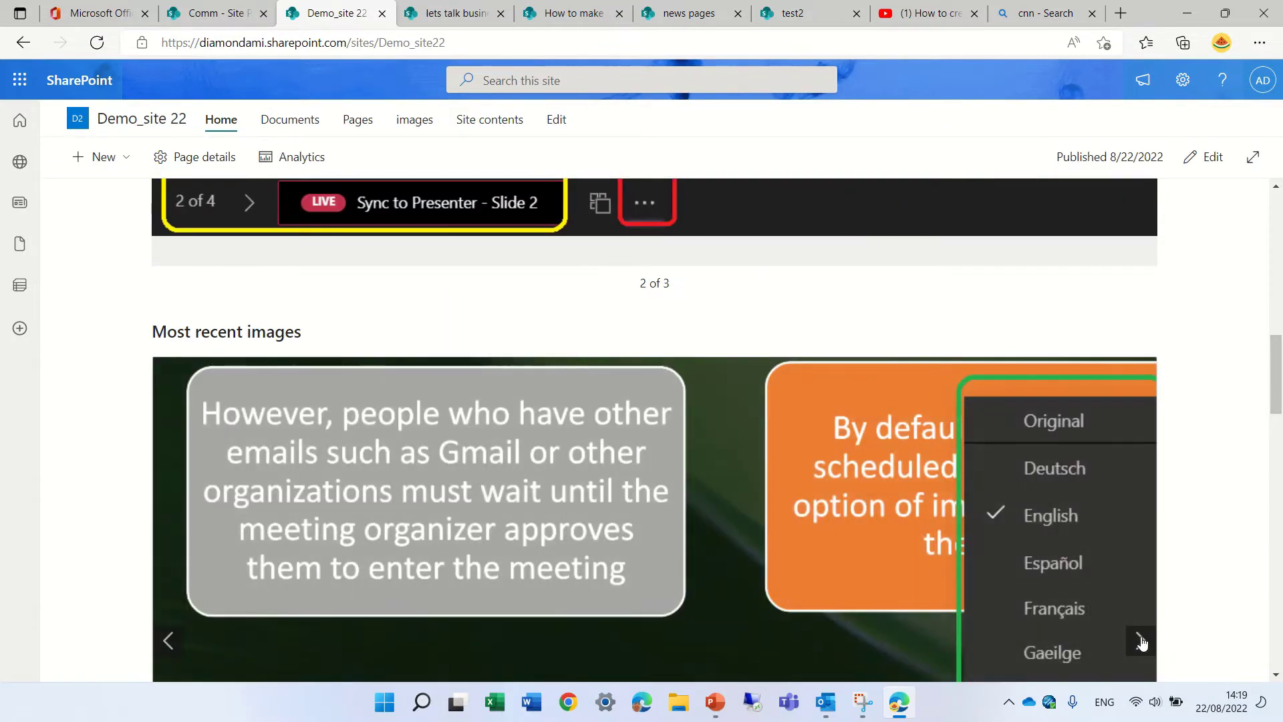
{"action": "left_click", "coordinate": [1141, 640]}
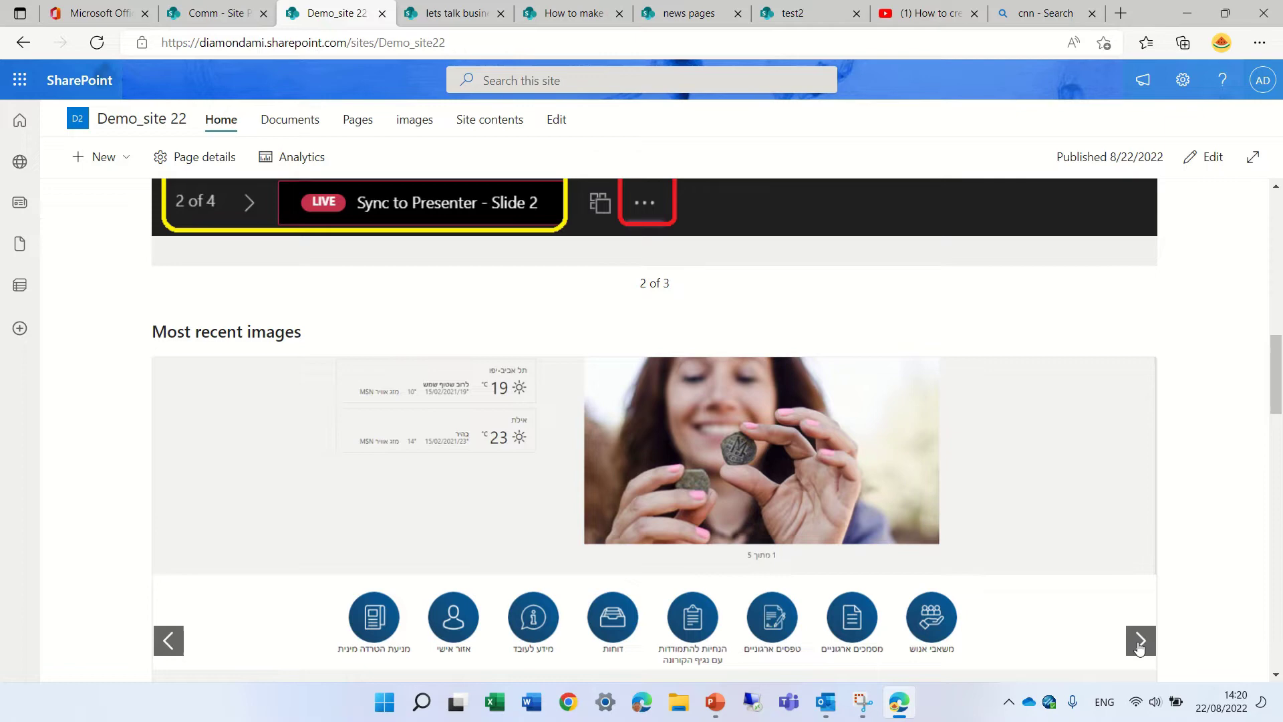
Step: Set the News web part to Carousel layout with automatic cycling every 5 seconds
{"action": "left_click_drag", "start_coordinate": [1275, 351], "coordinate": [1275, 189]}
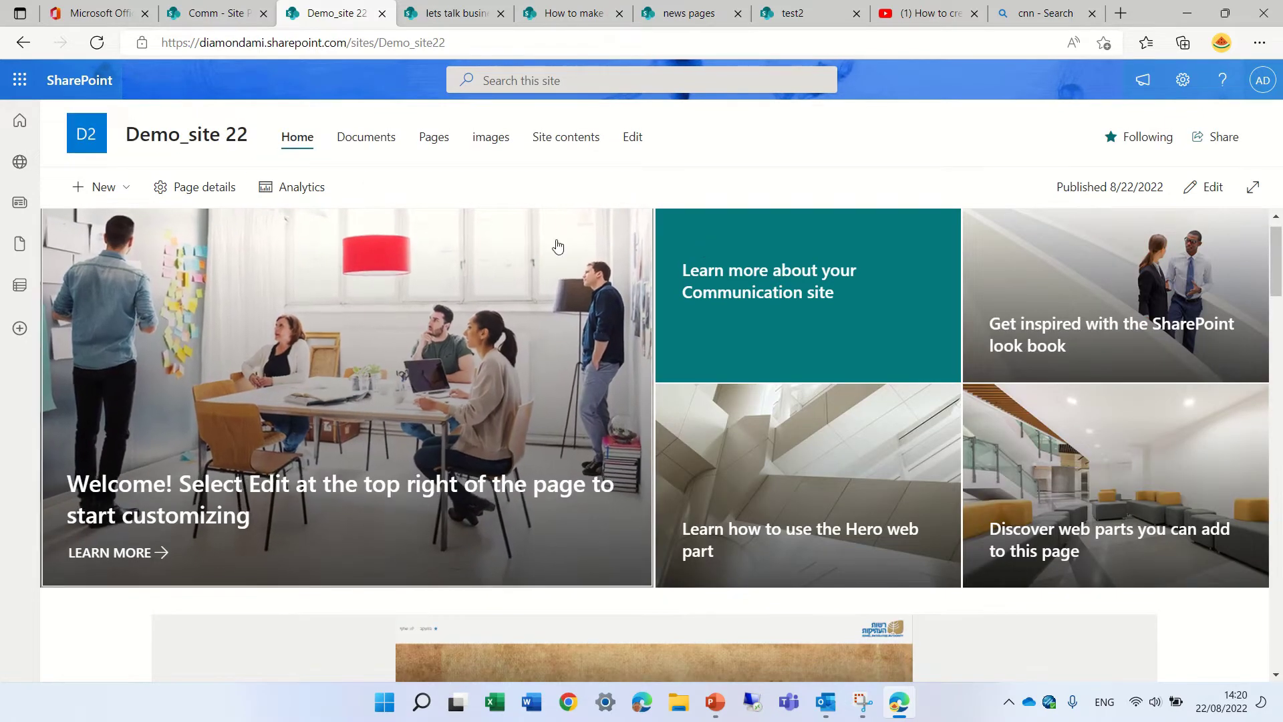
{"action": "left_click", "coordinate": [1209, 188]}
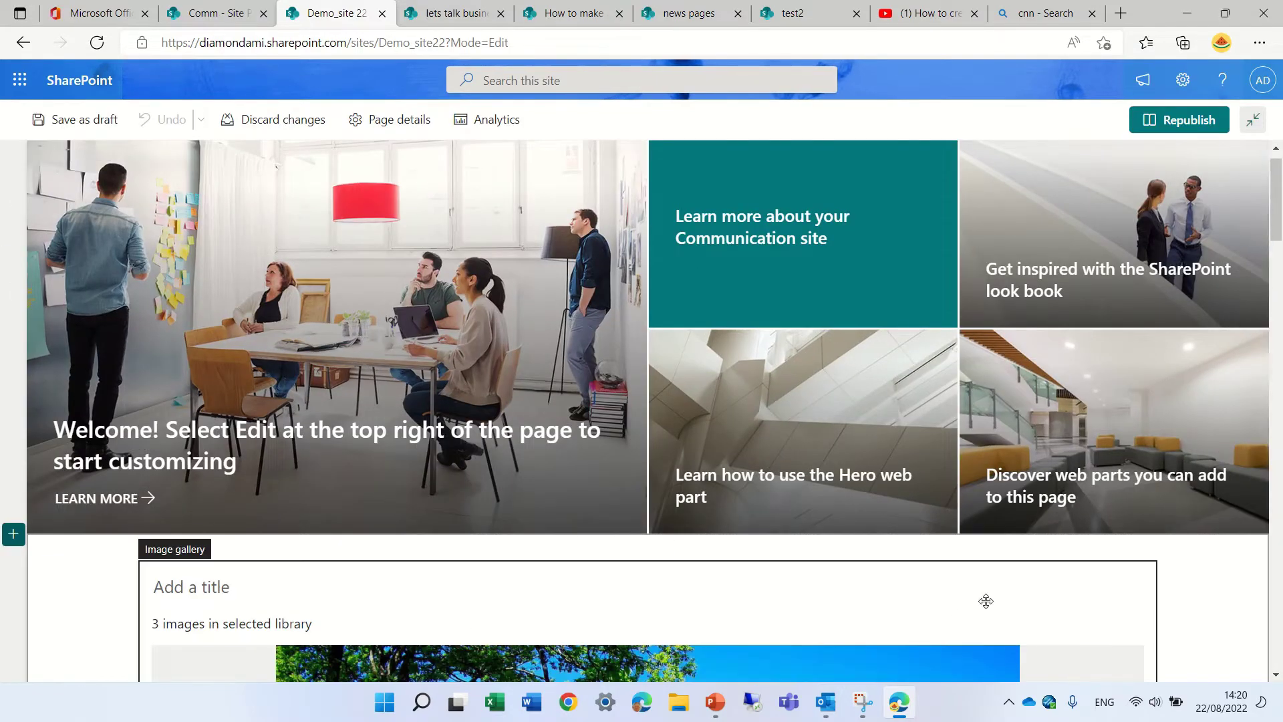
{"action": "left_click_drag", "start_coordinate": [1273, 220], "coordinate": [1243, 450]}
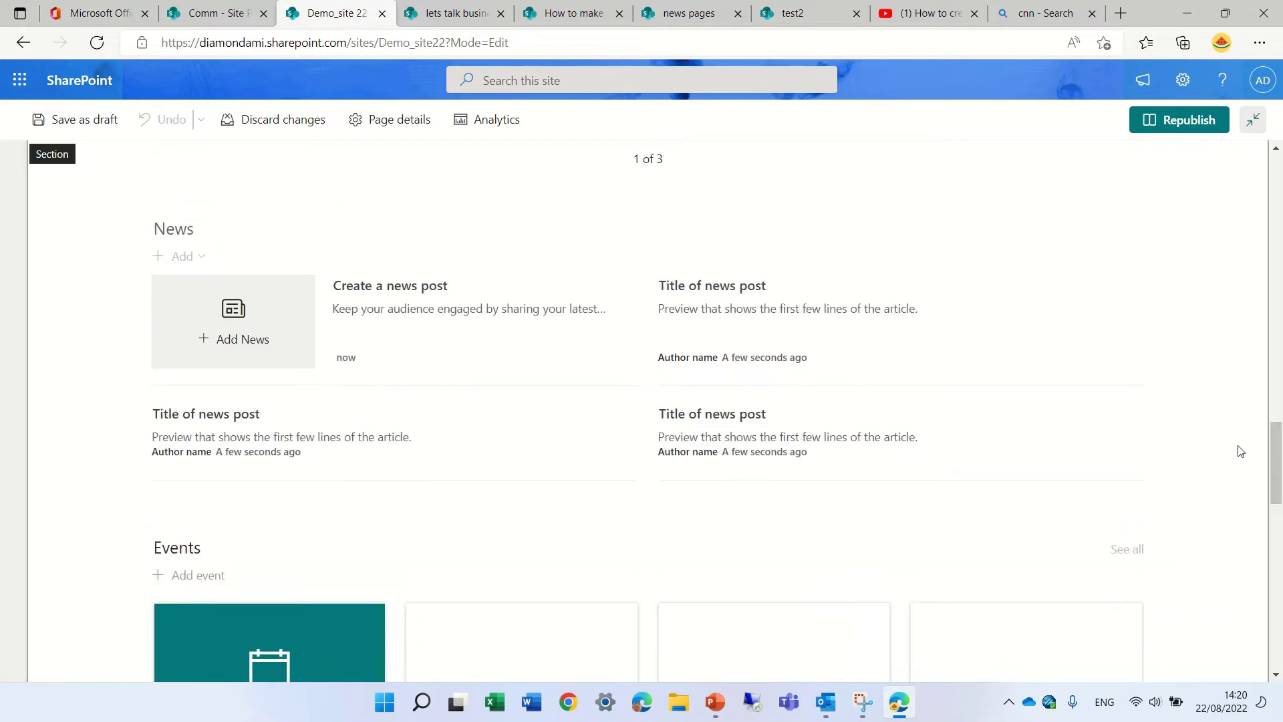
{"action": "left_click", "coordinate": [488, 251]}
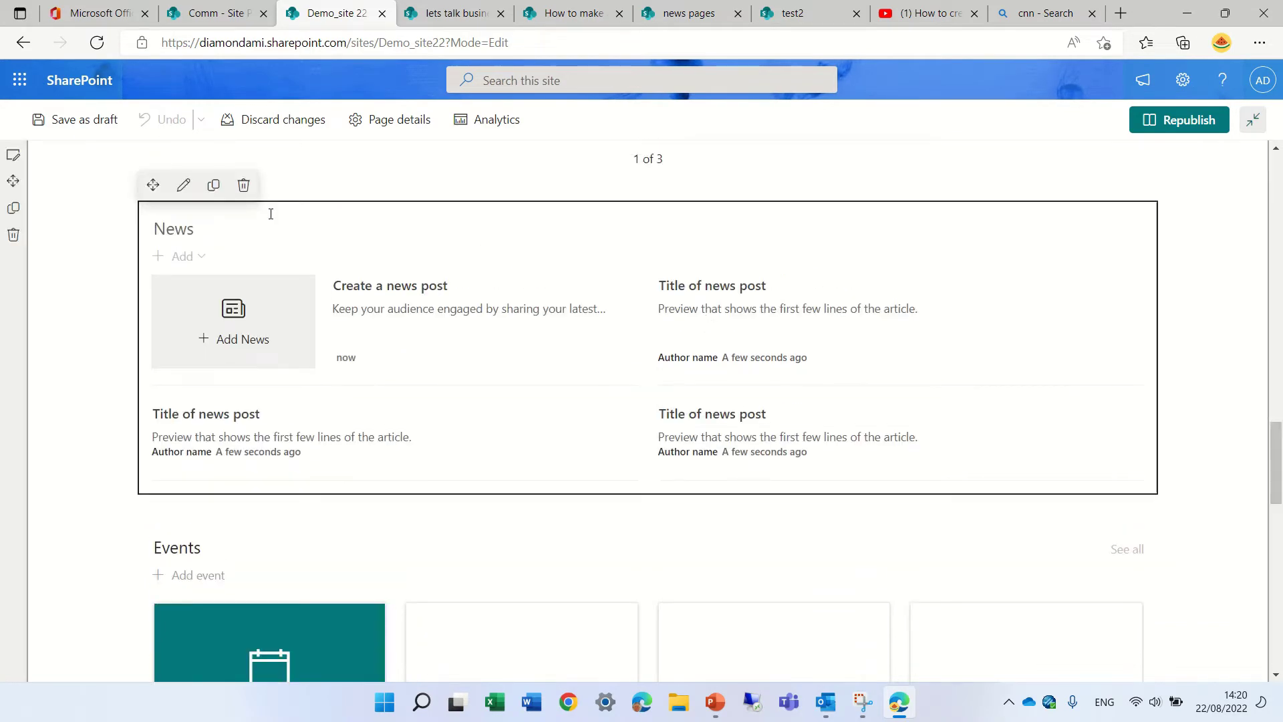
{"action": "left_click", "coordinate": [184, 185]}
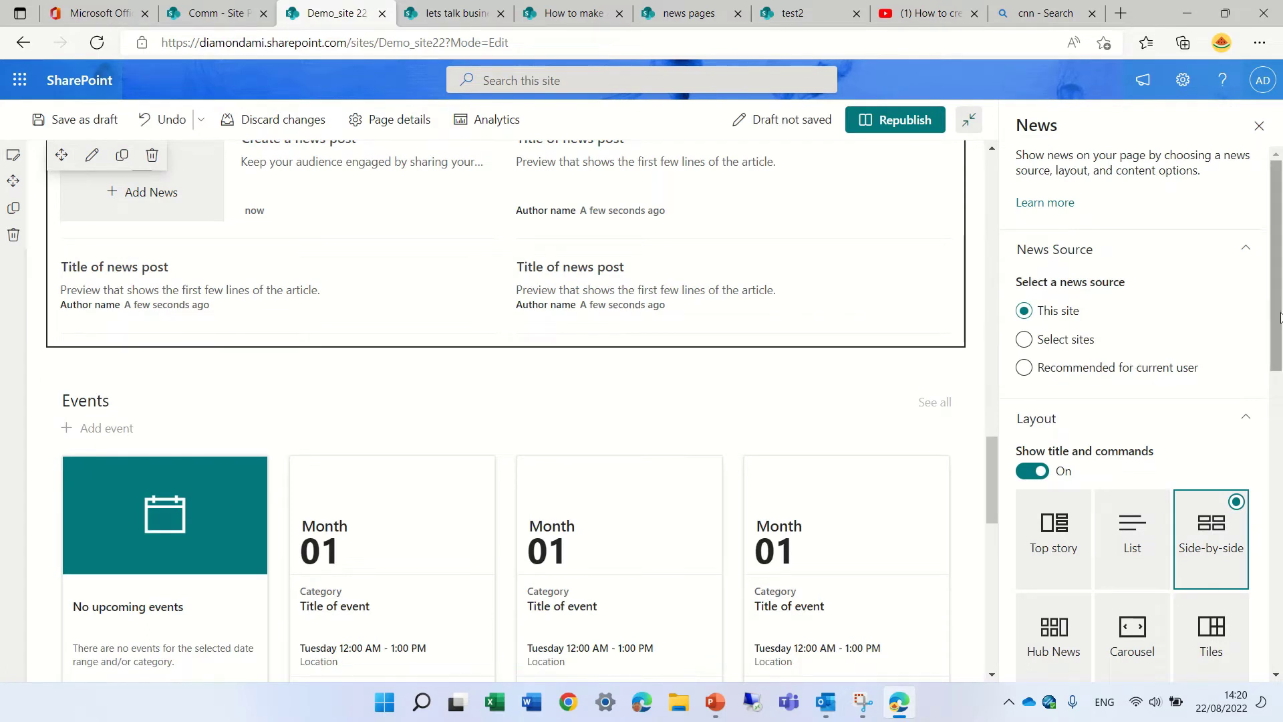
{"action": "left_click_drag", "start_coordinate": [1277, 300], "coordinate": [1277, 406]}
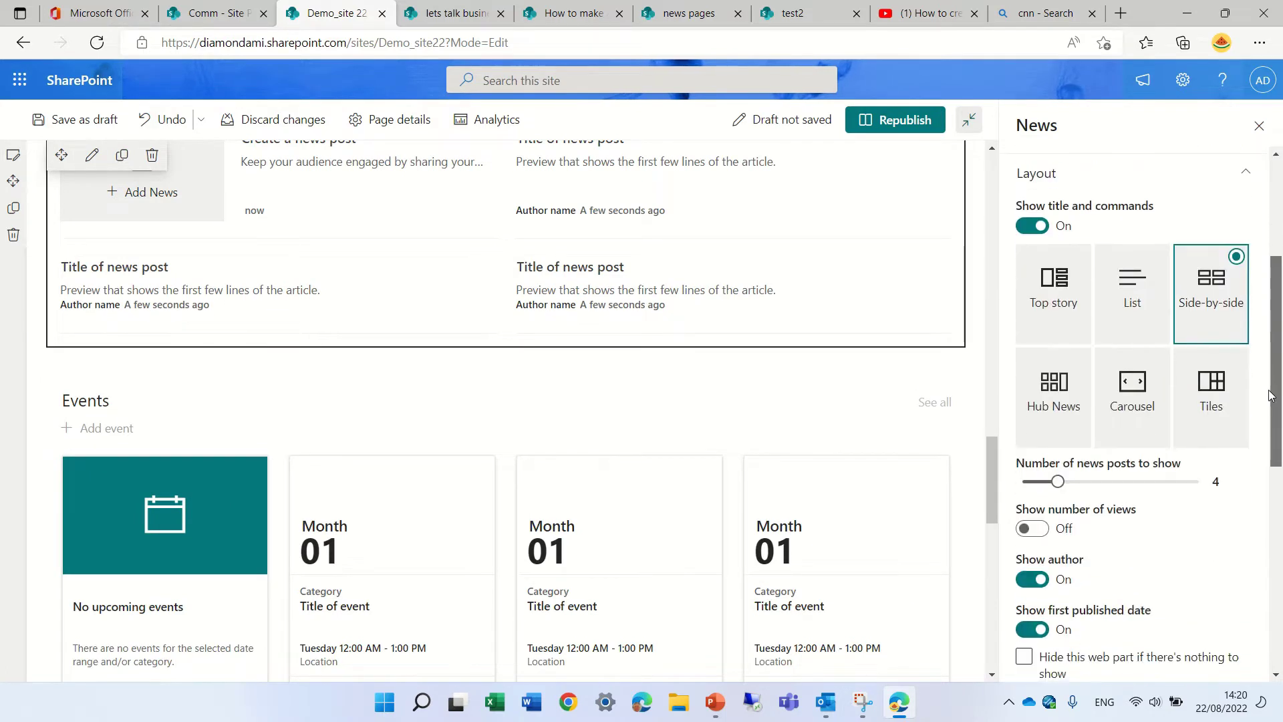
{"action": "left_click", "coordinate": [1115, 399]}
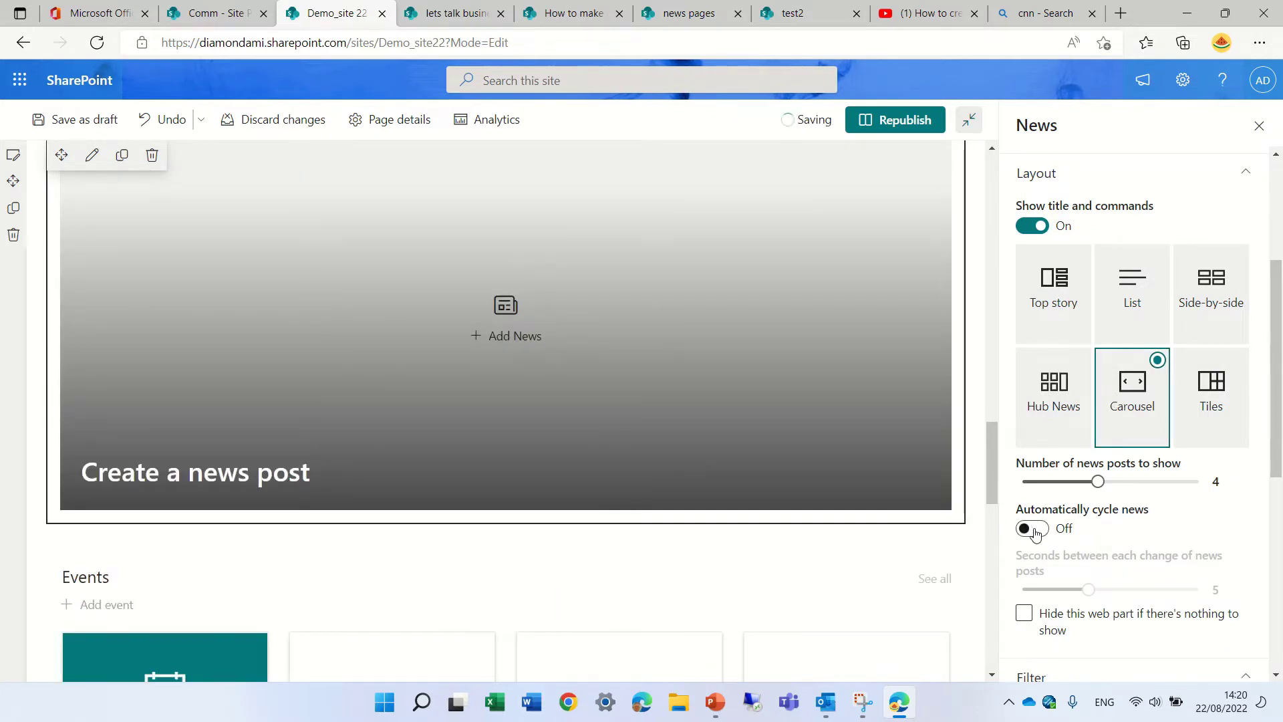
{"action": "left_click", "coordinate": [1034, 530]}
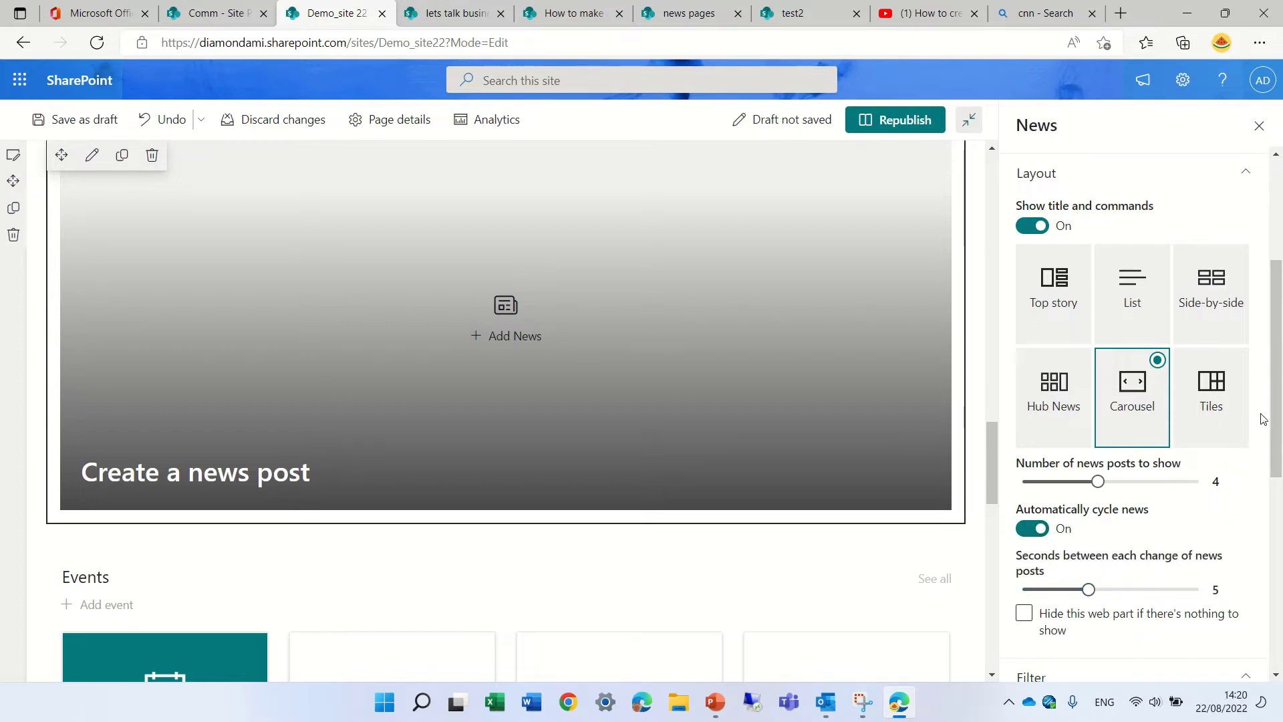
Step: Republish the home page with the news carousel
{"action": "left_click", "coordinate": [907, 124]}
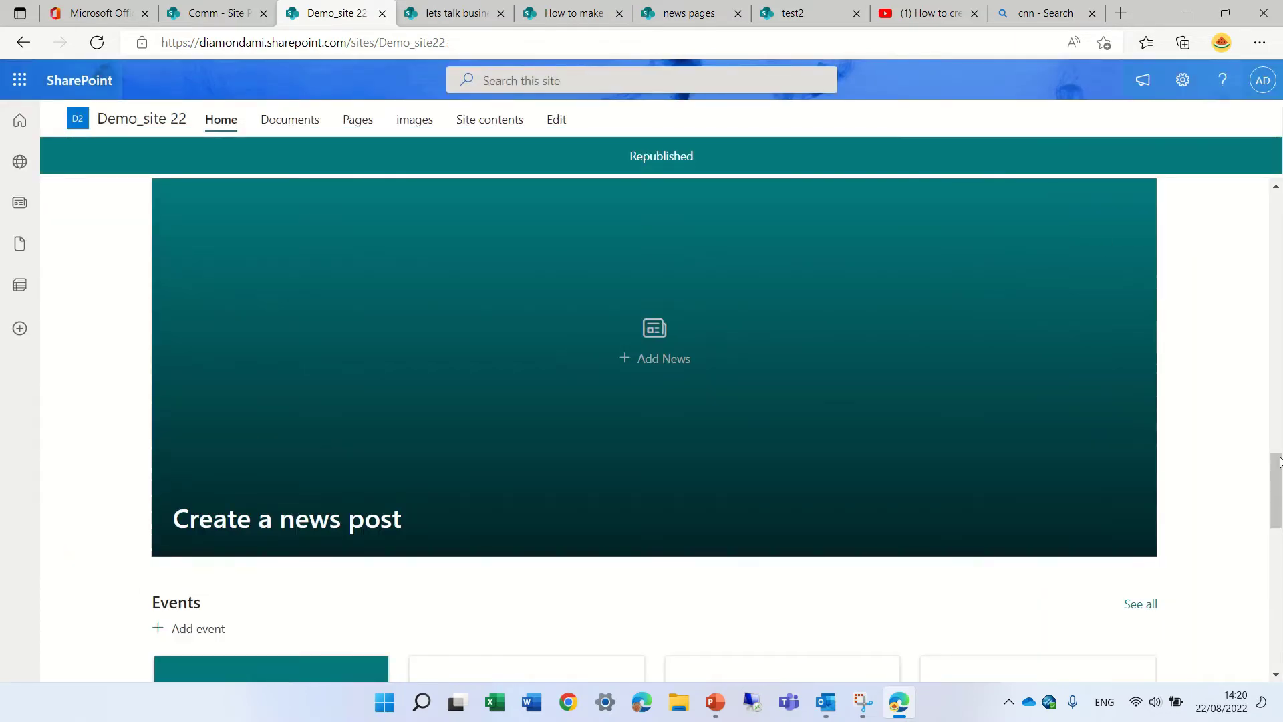
{"action": "scroll", "coordinate": [1280, 461], "scroll_direction": "up", "scroll_amount": 5}
{"action": "scroll", "coordinate": [1270, 528], "scroll_direction": "down", "scroll_amount": 7}
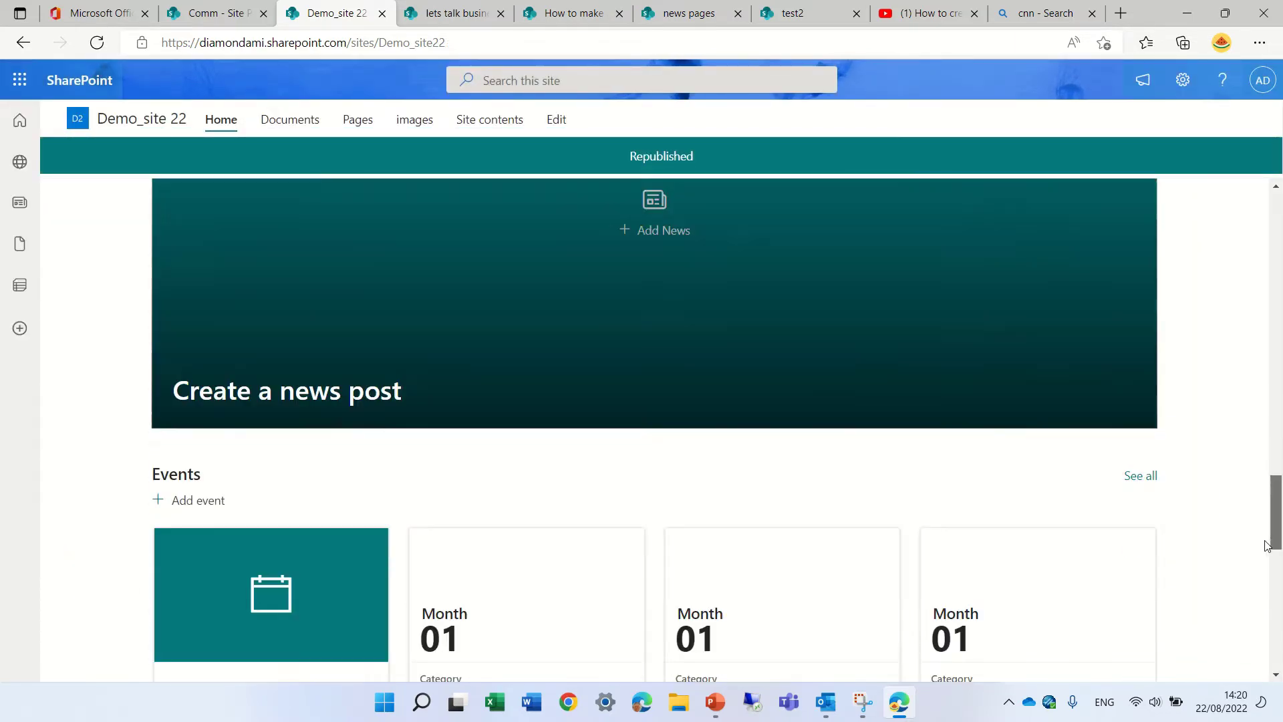
{"action": "scroll", "coordinate": [1268, 545], "scroll_direction": "up", "scroll_amount": 2}
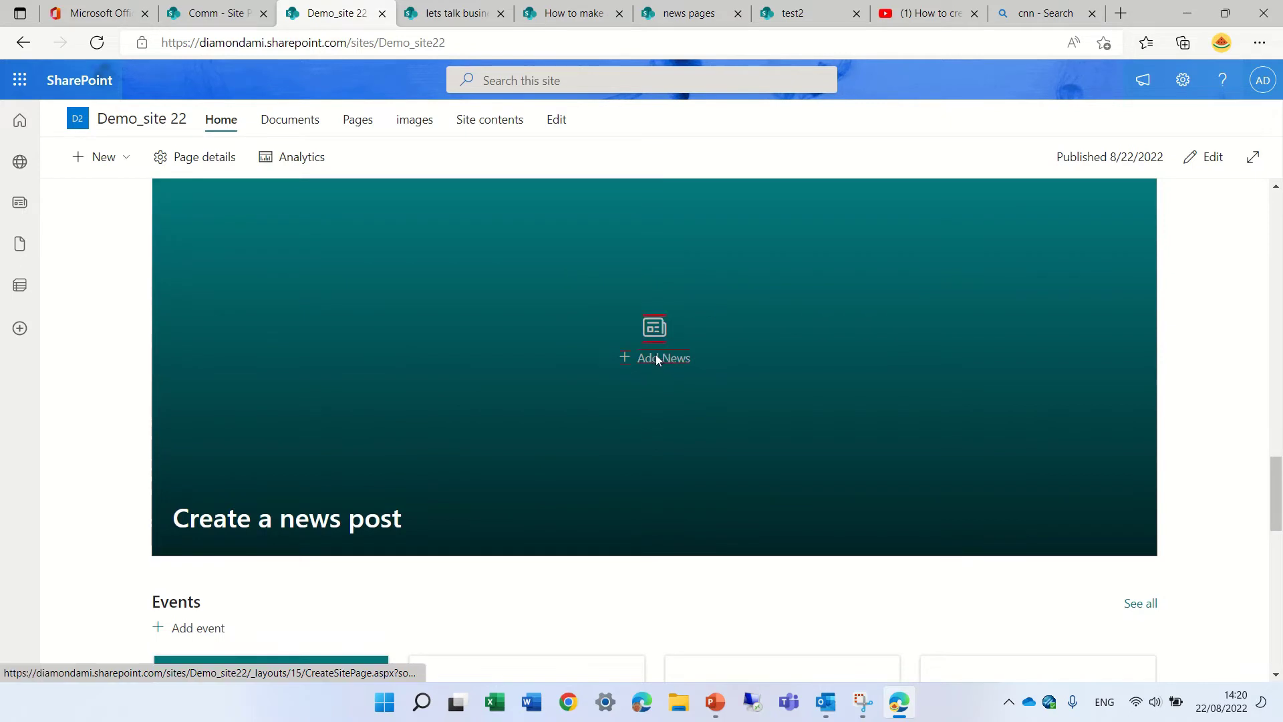
Step: Create a news post from the Visual template titled 'the best news1'
{"action": "left_click", "coordinate": [657, 360]}
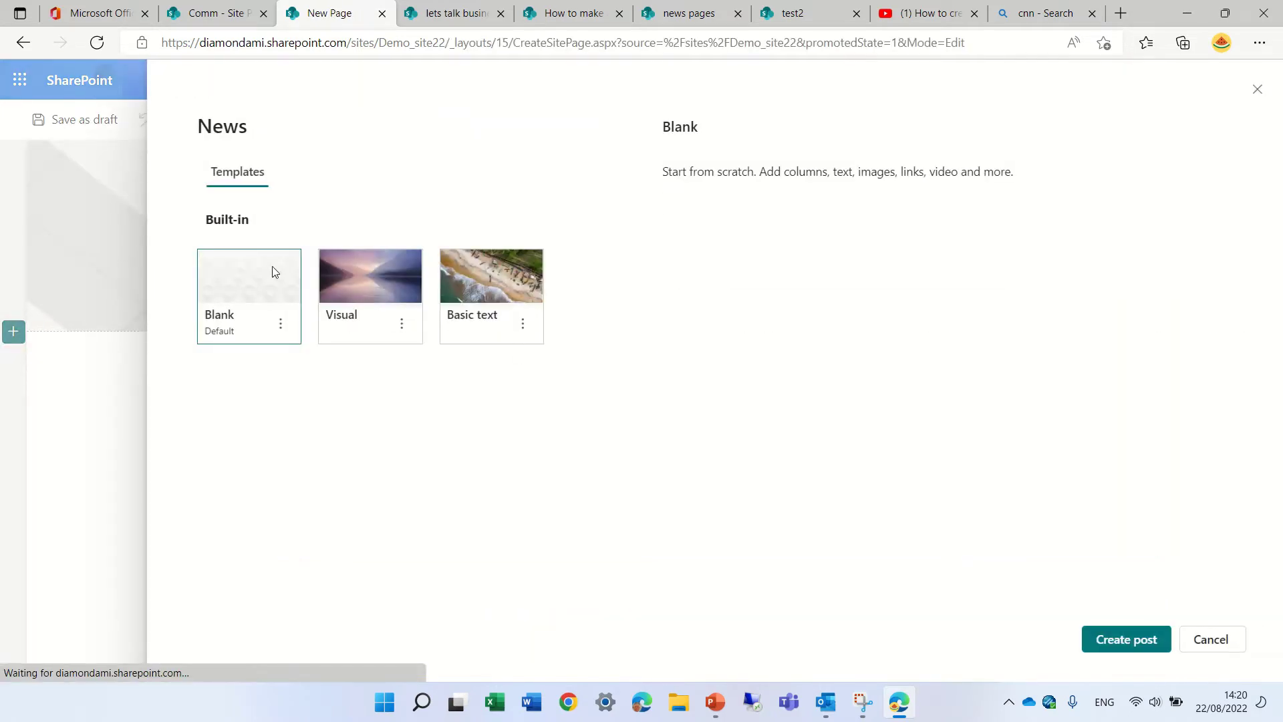
{"action": "left_click", "coordinate": [372, 274]}
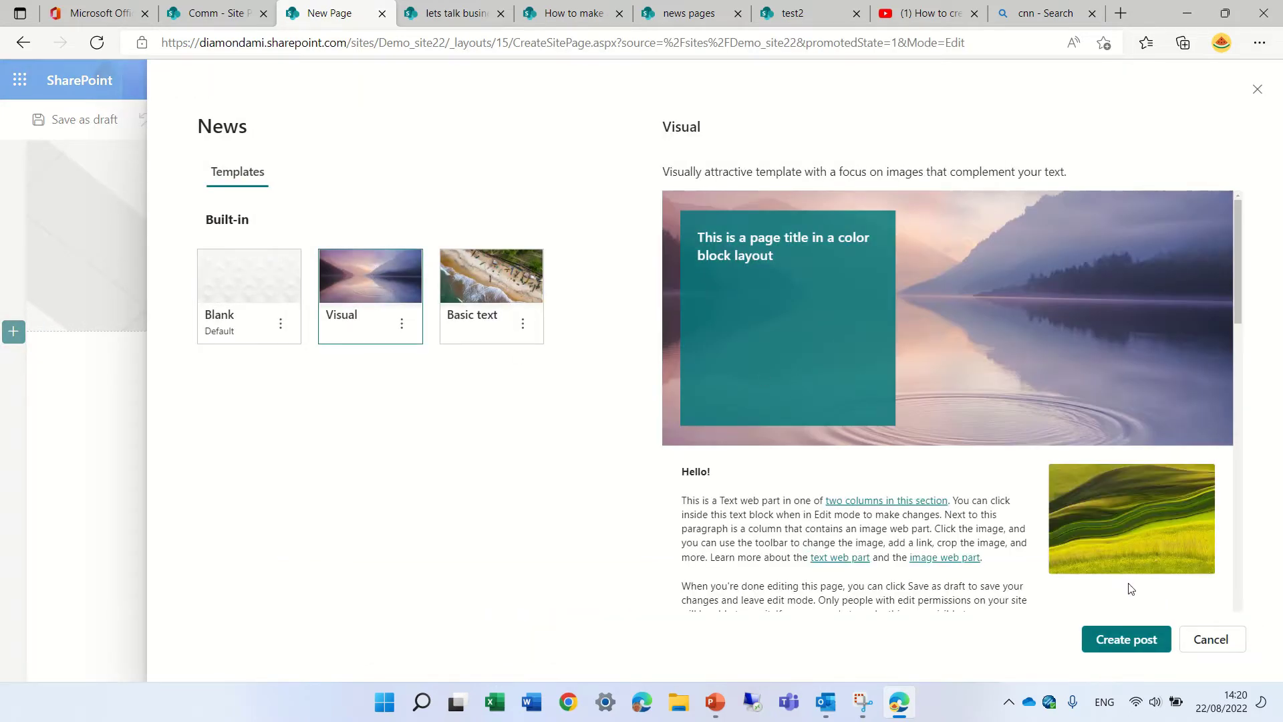
{"action": "left_click", "coordinate": [1132, 640]}
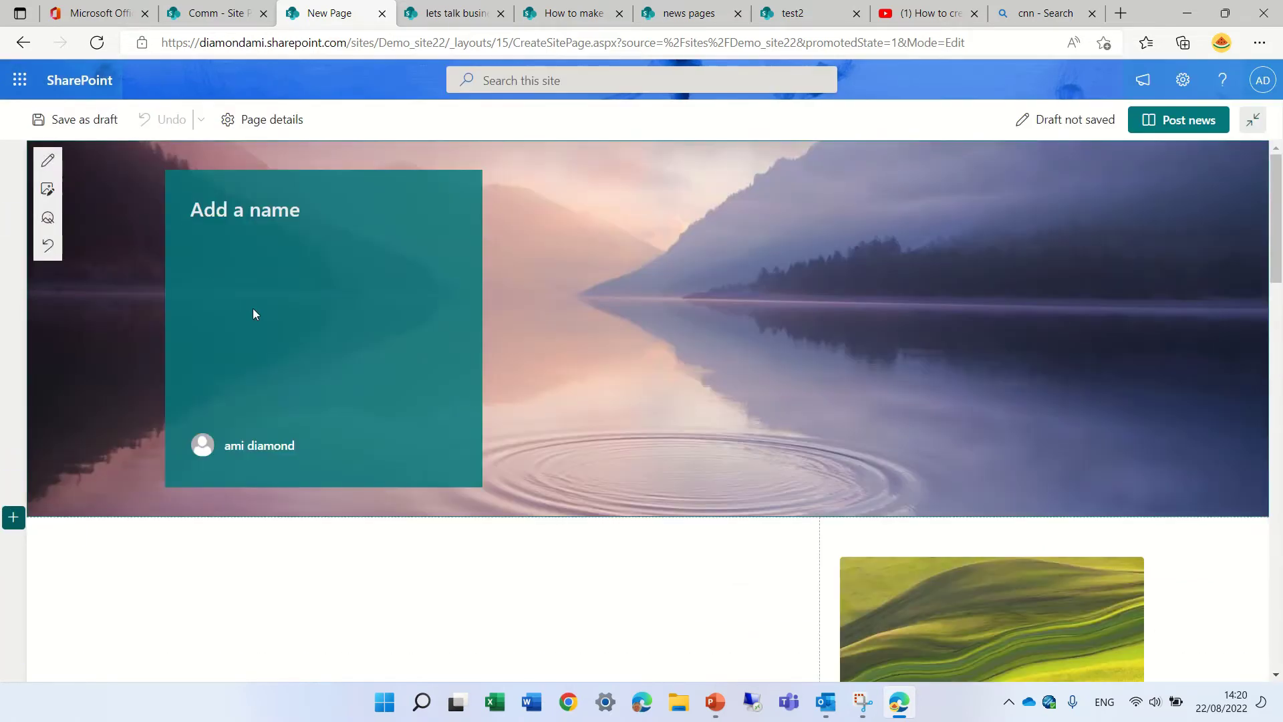
{"action": "type", "text": "the news"}
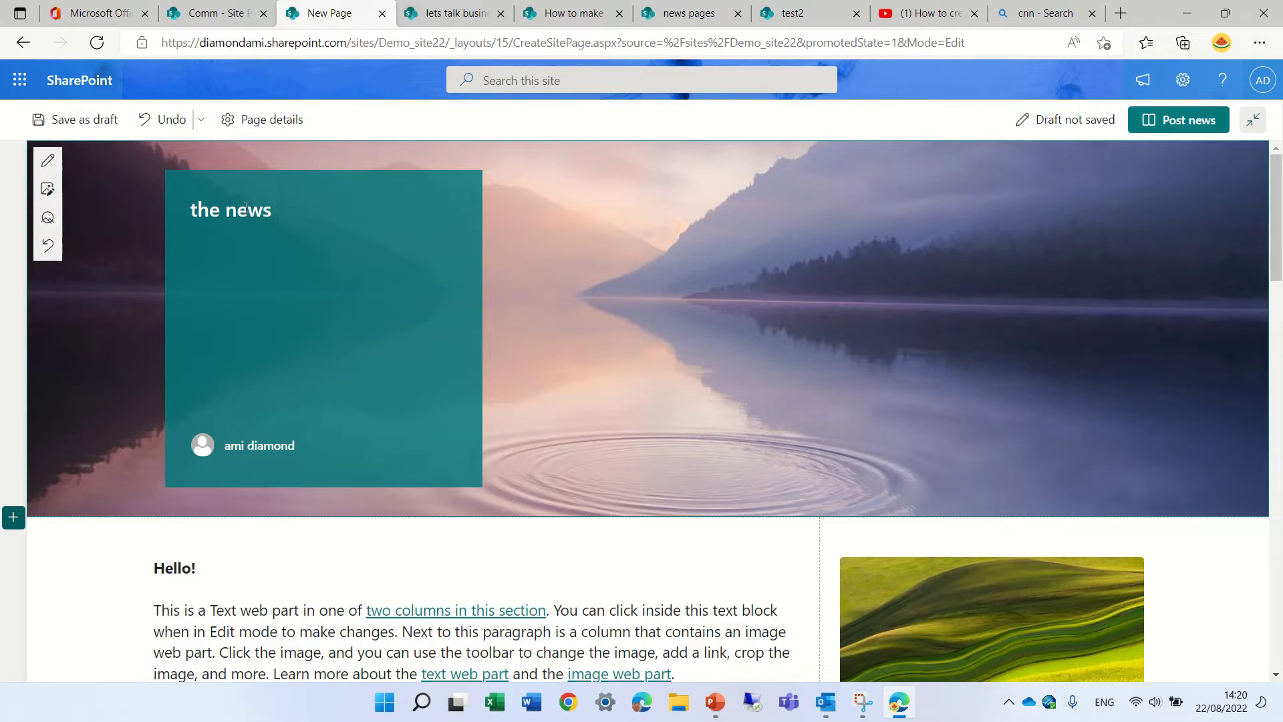
{"action": "key", "text": "BackSpace"}
{"action": "key", "text": "BackSpace"}
{"action": "key", "text": "BackSpace"}
{"action": "key", "text": "BackSpace"}
{"action": "key", "text": "BackSpace"}
{"action": "key", "text": "BackSpace"}
{"action": "key", "text": "BackSpace"}
{"action": "key", "text": "BackSpace"}
{"action": "type", "text": "th"}
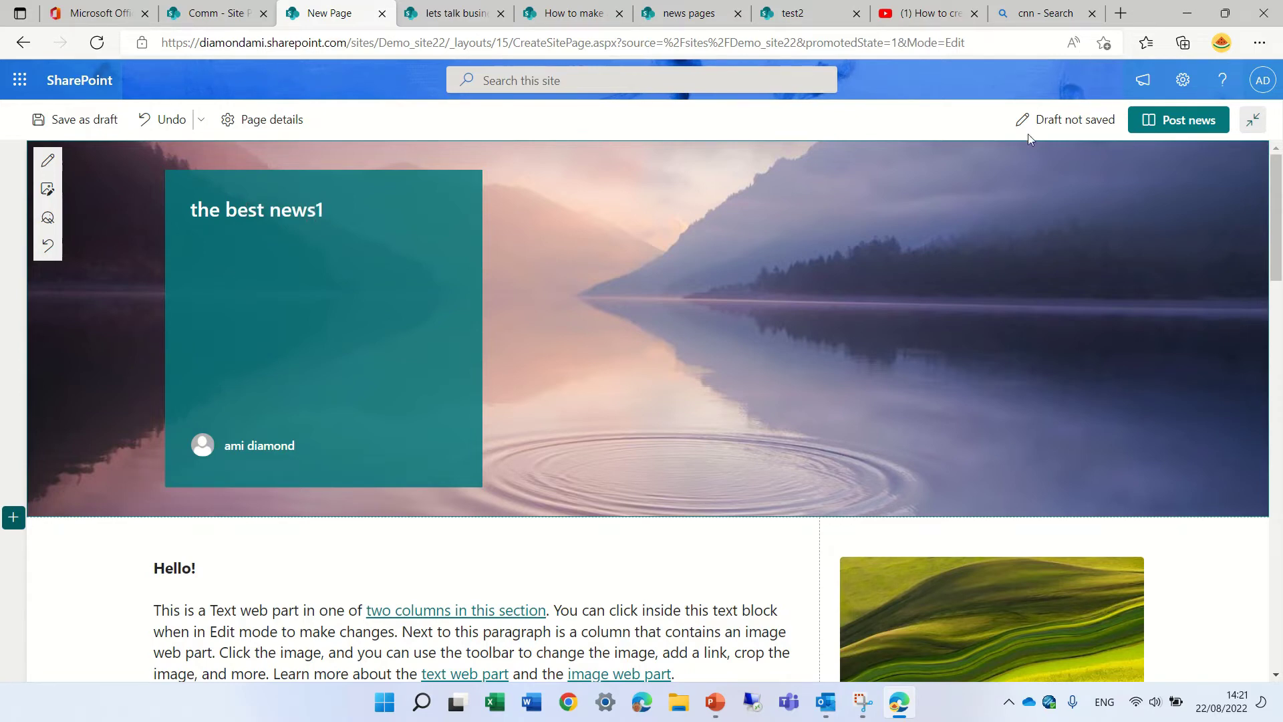
{"action": "left_click", "coordinate": [278, 124]}
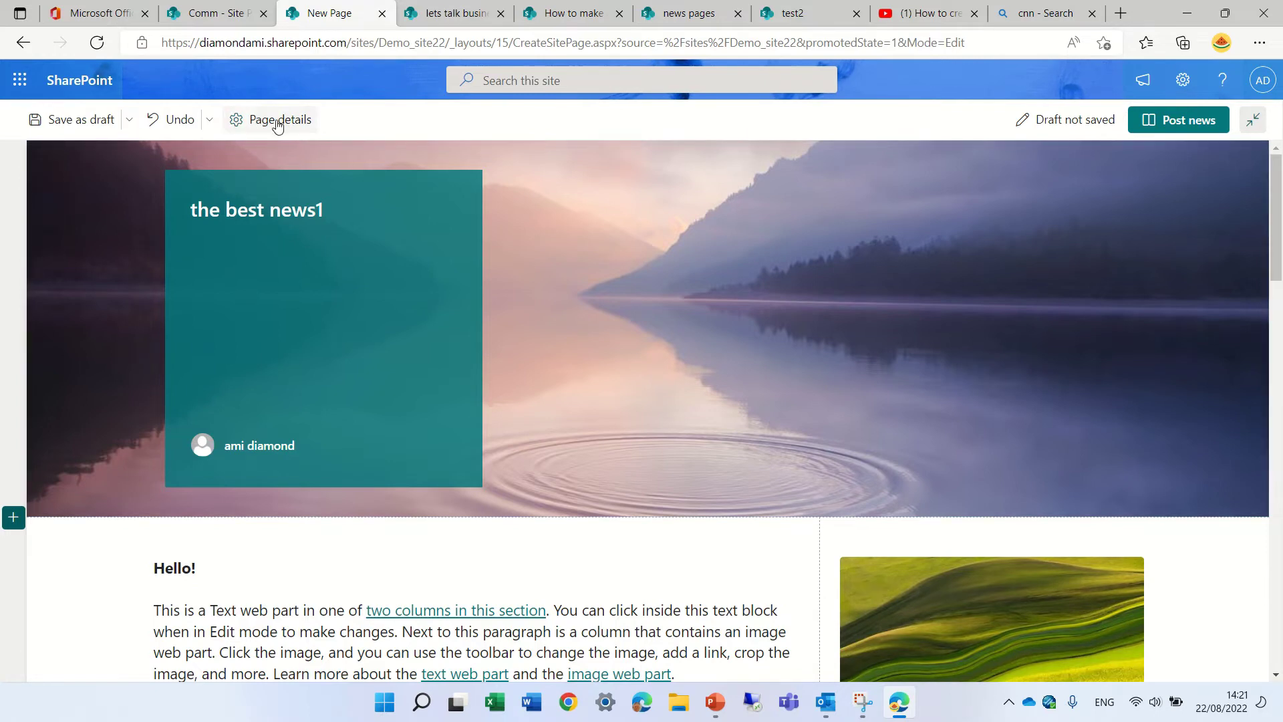
Step: Post 'the best news1' and view the published post's details
{"action": "left_click", "coordinate": [1205, 121]}
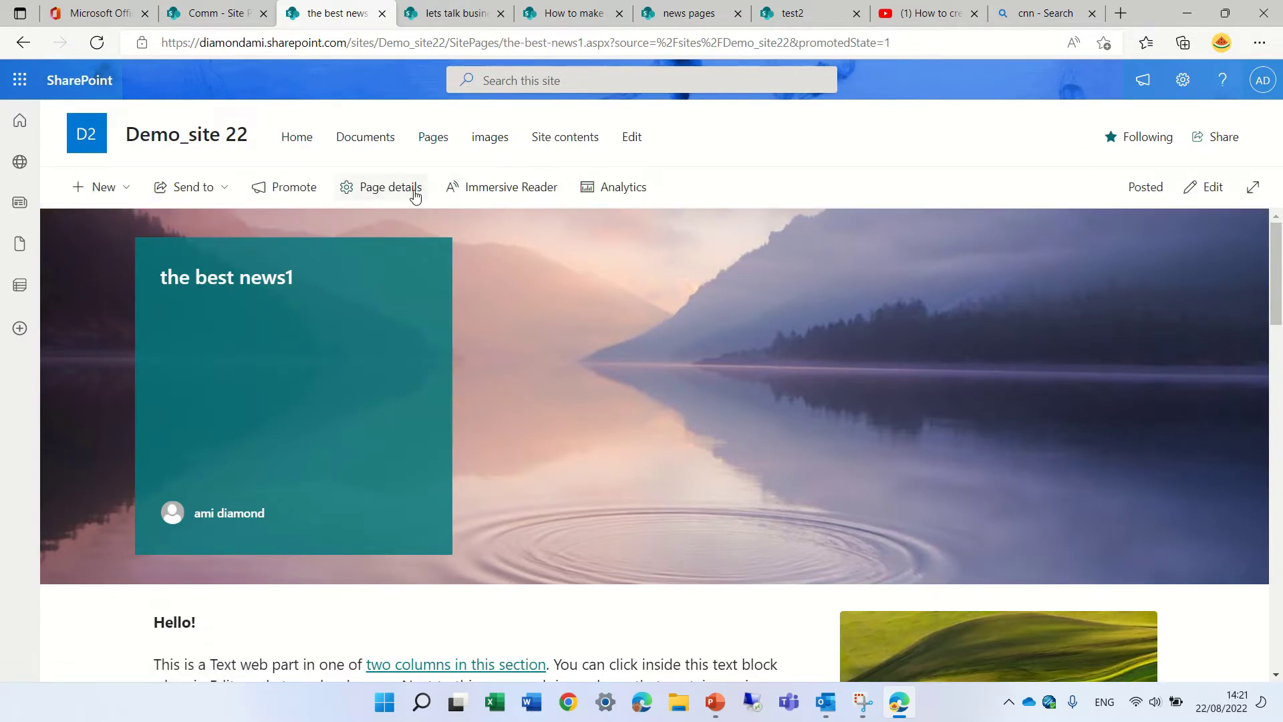
{"action": "left_click", "coordinate": [410, 194]}
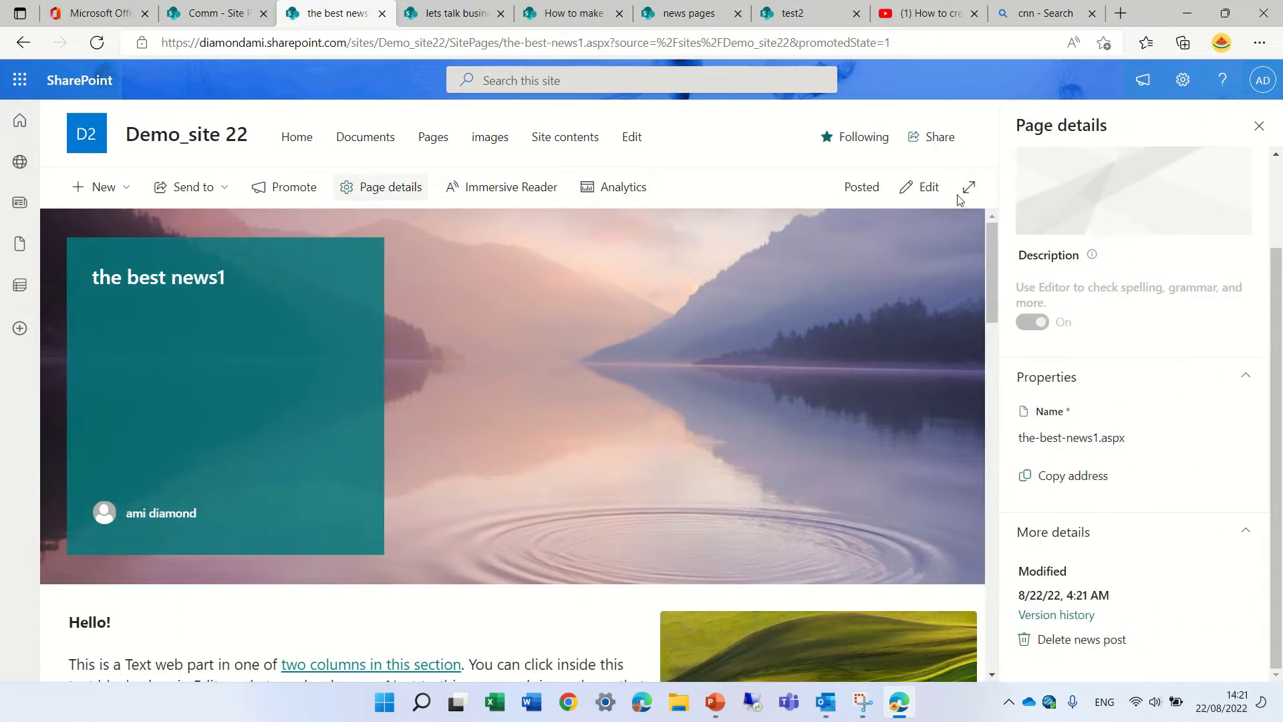
{"action": "scroll", "coordinate": [1277, 521], "scroll_direction": "up", "scroll_amount": 2}
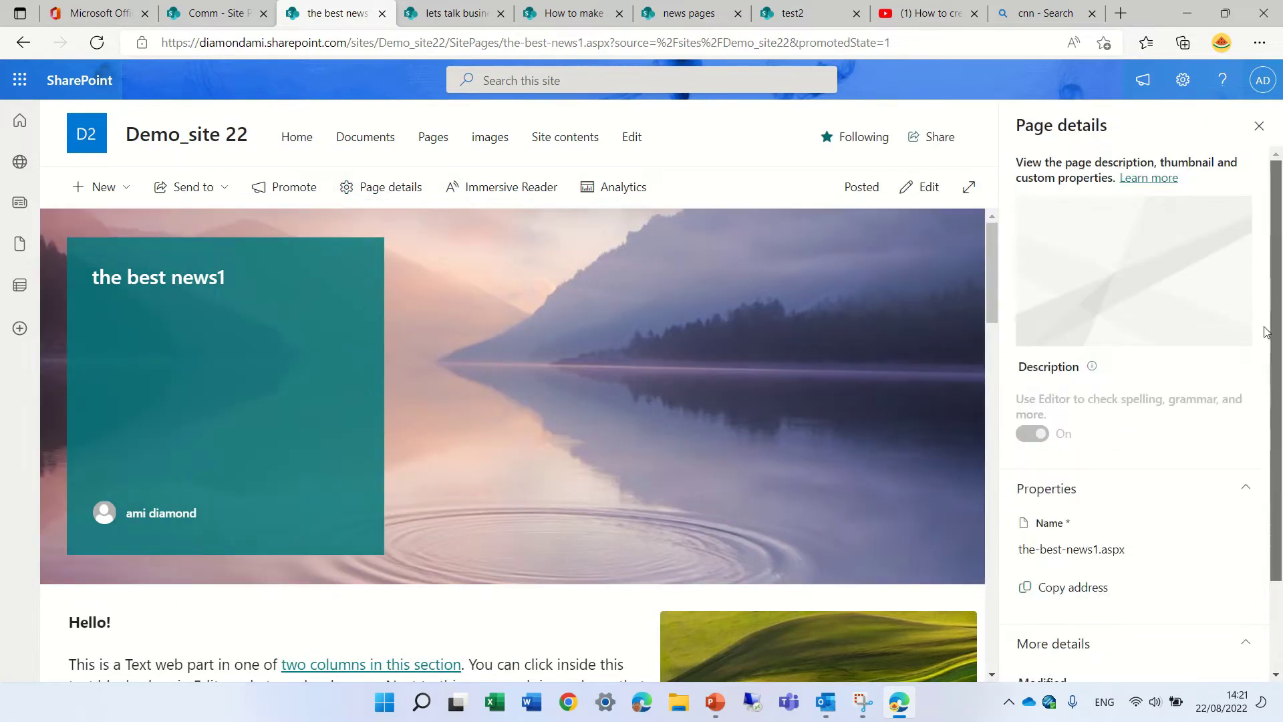
Step: Set the post's thumbnail to the lakeside picture with red flowers from recent images
{"action": "left_click", "coordinate": [905, 191]}
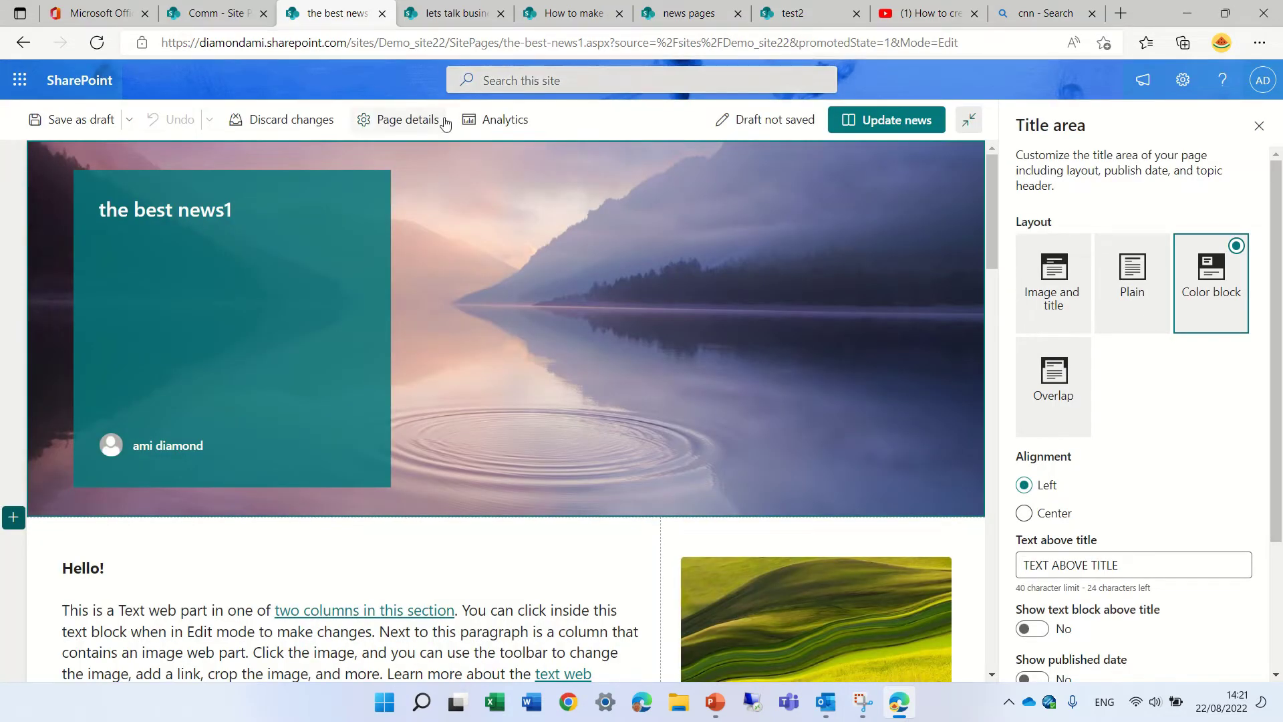
{"action": "left_click", "coordinate": [418, 124]}
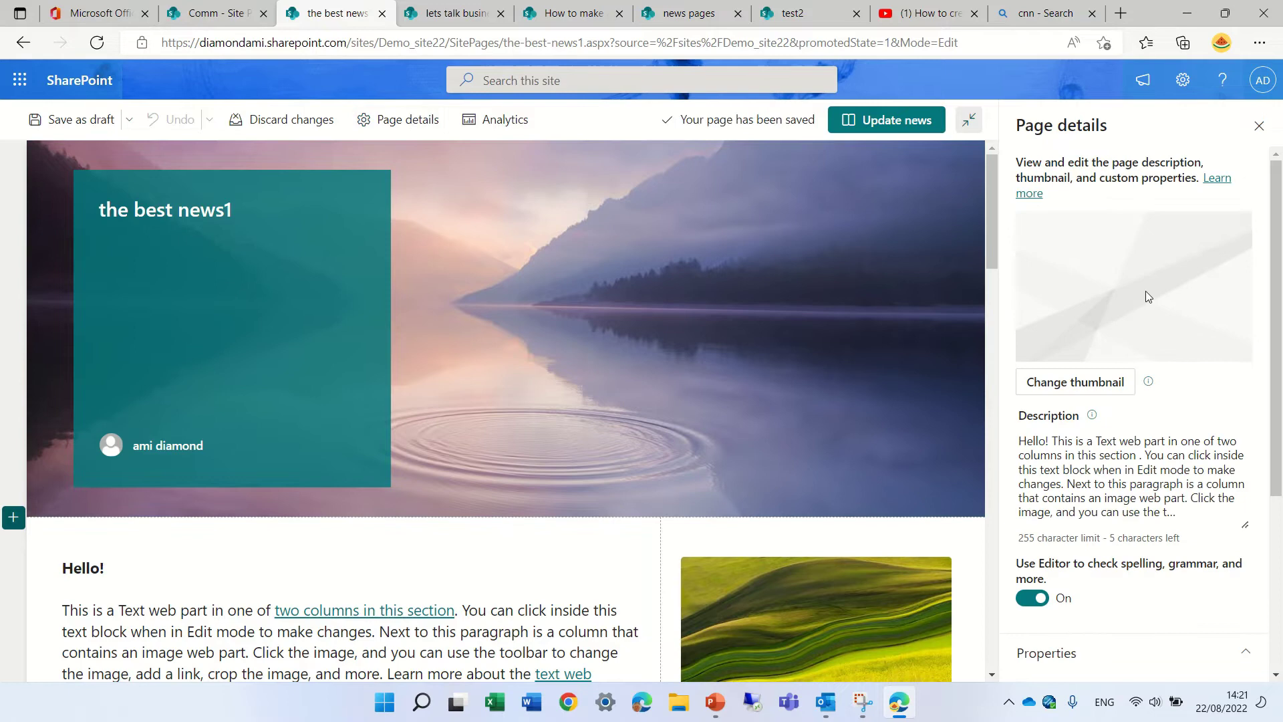
{"action": "left_click", "coordinate": [1074, 383]}
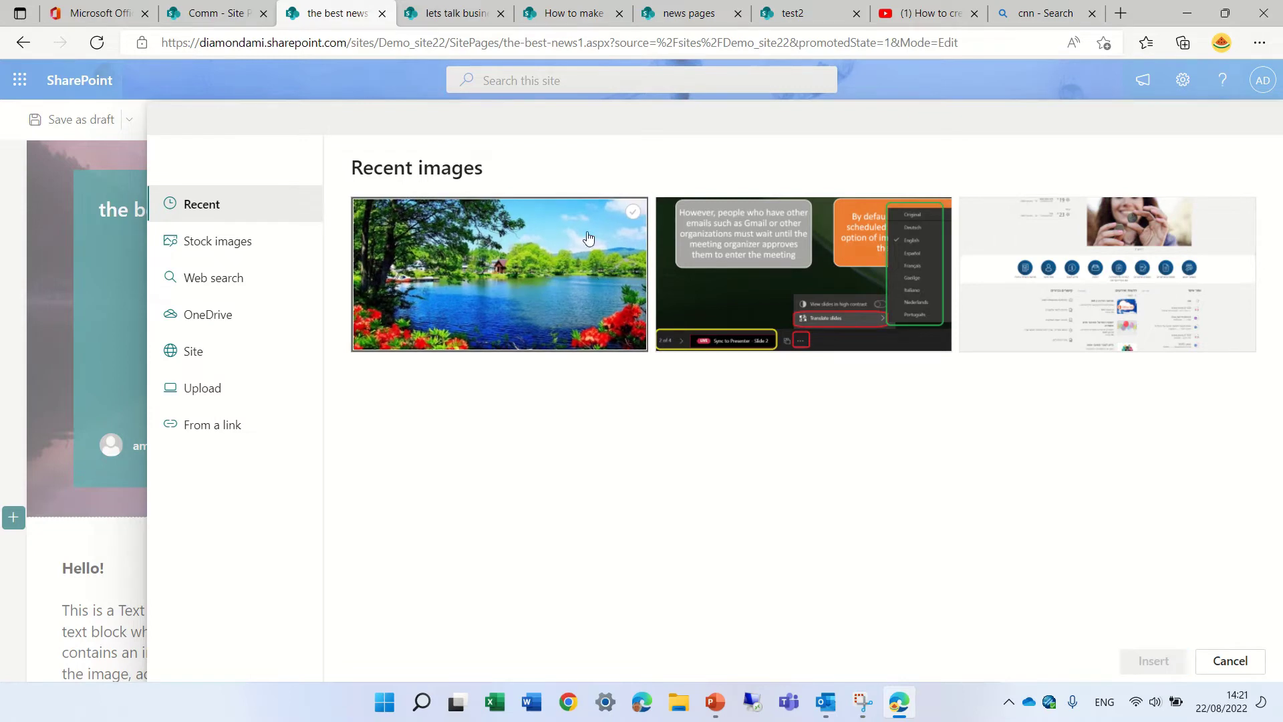
{"action": "left_click", "coordinate": [634, 214]}
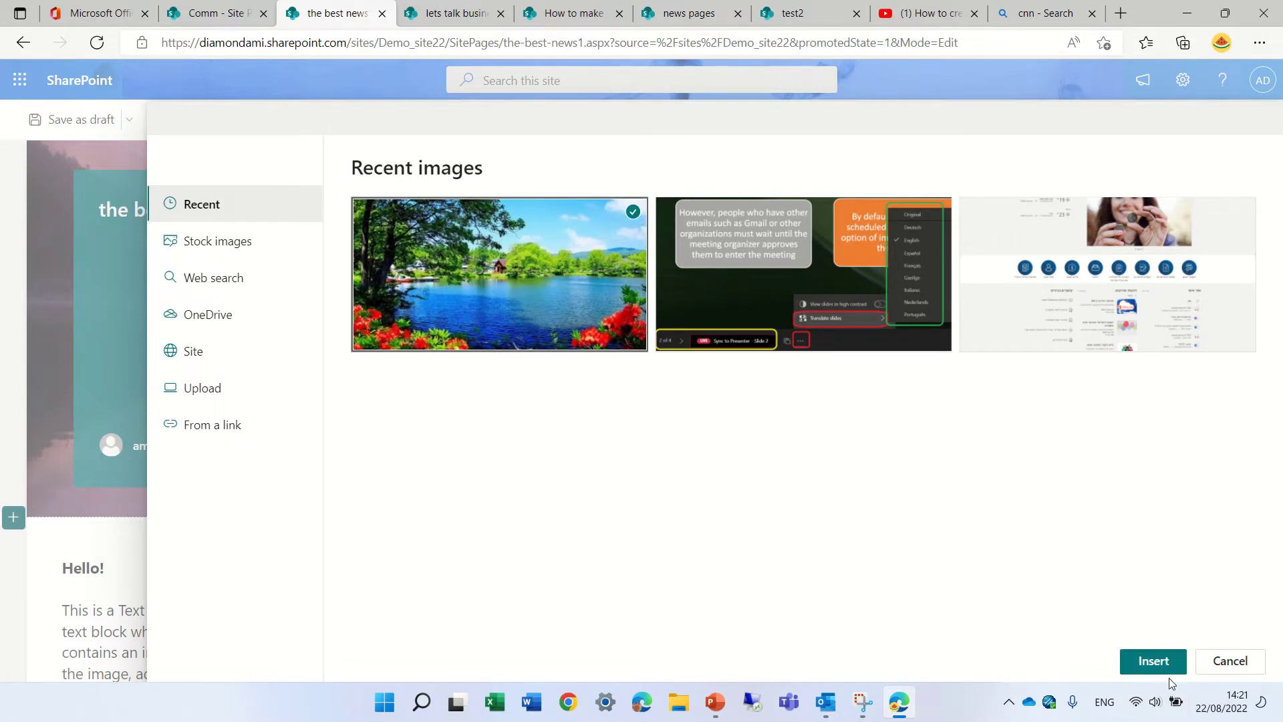
{"action": "left_click", "coordinate": [1163, 661]}
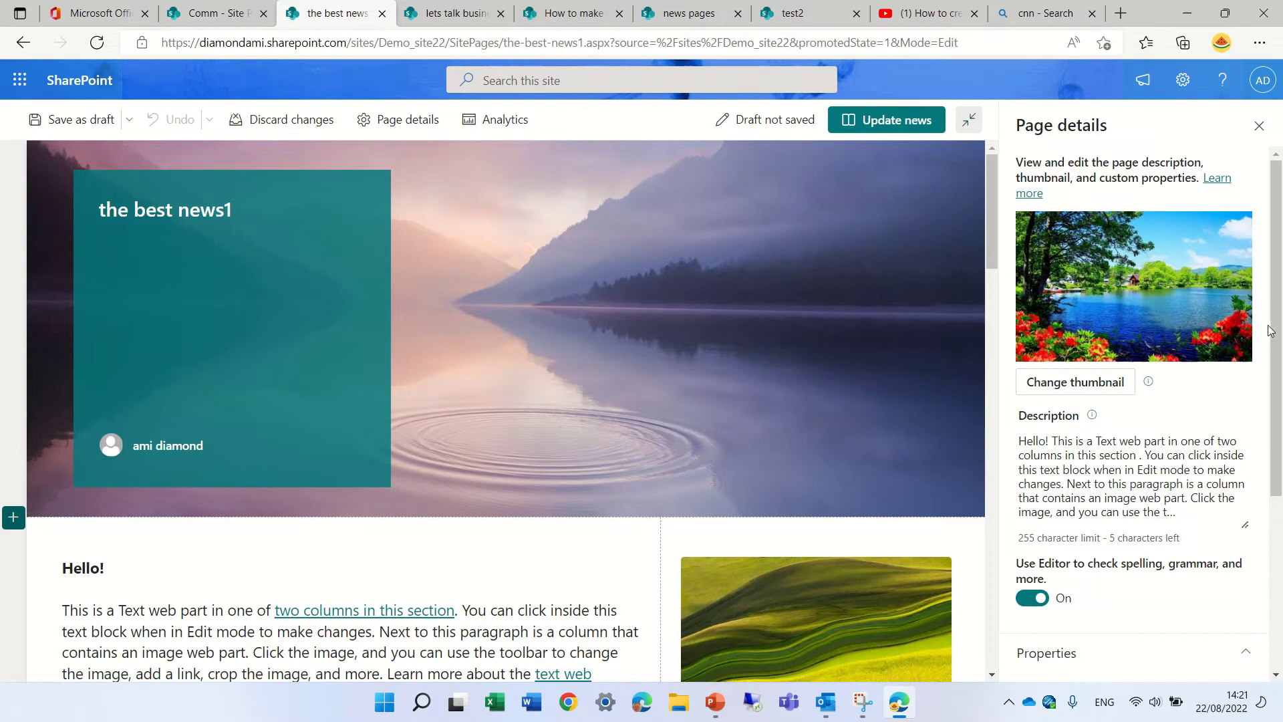
Step: Publish the updated best news1 post, then start a News link from the Demo_site 22 home page
{"action": "left_click", "coordinate": [1260, 133]}
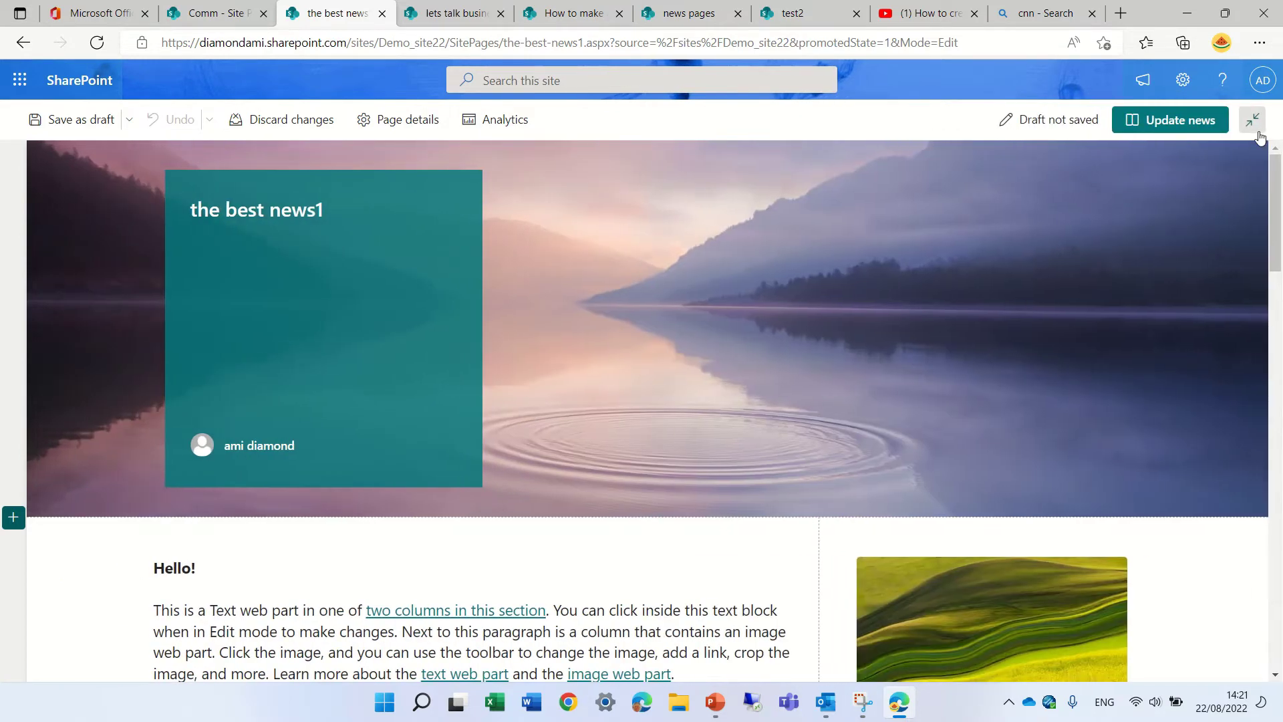
{"action": "left_click", "coordinate": [1173, 121]}
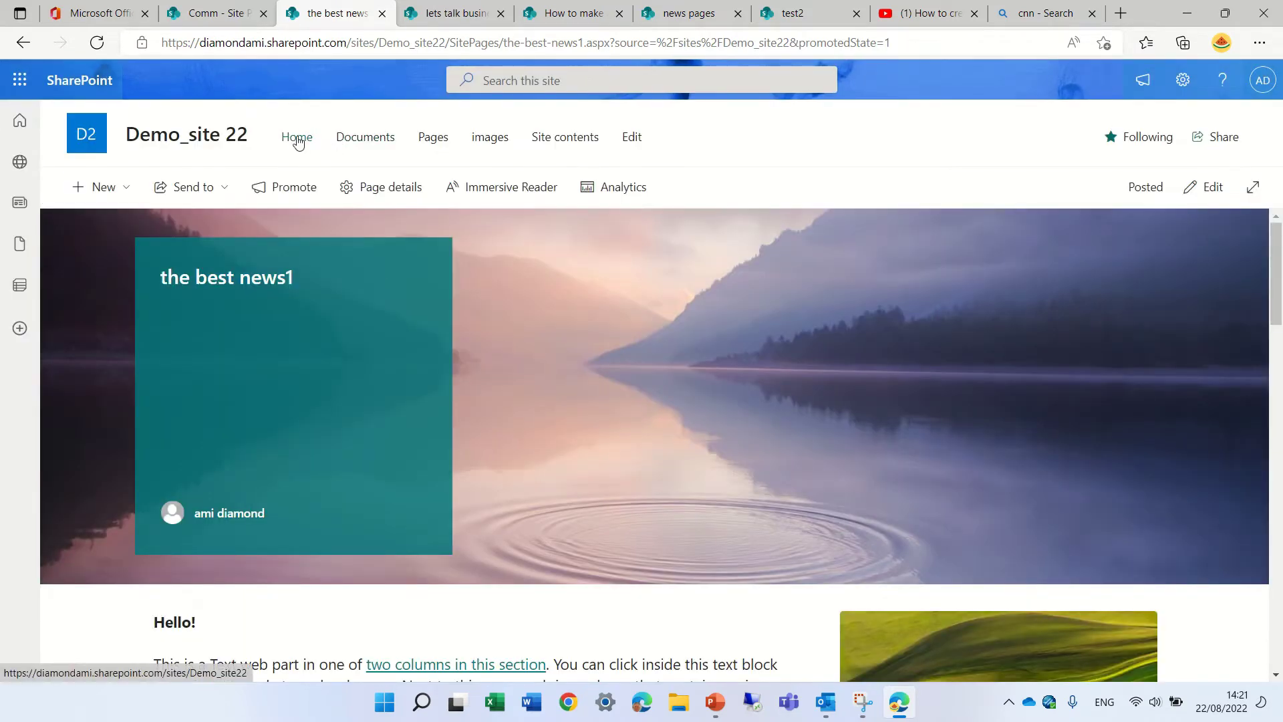
{"action": "left_click", "coordinate": [299, 138]}
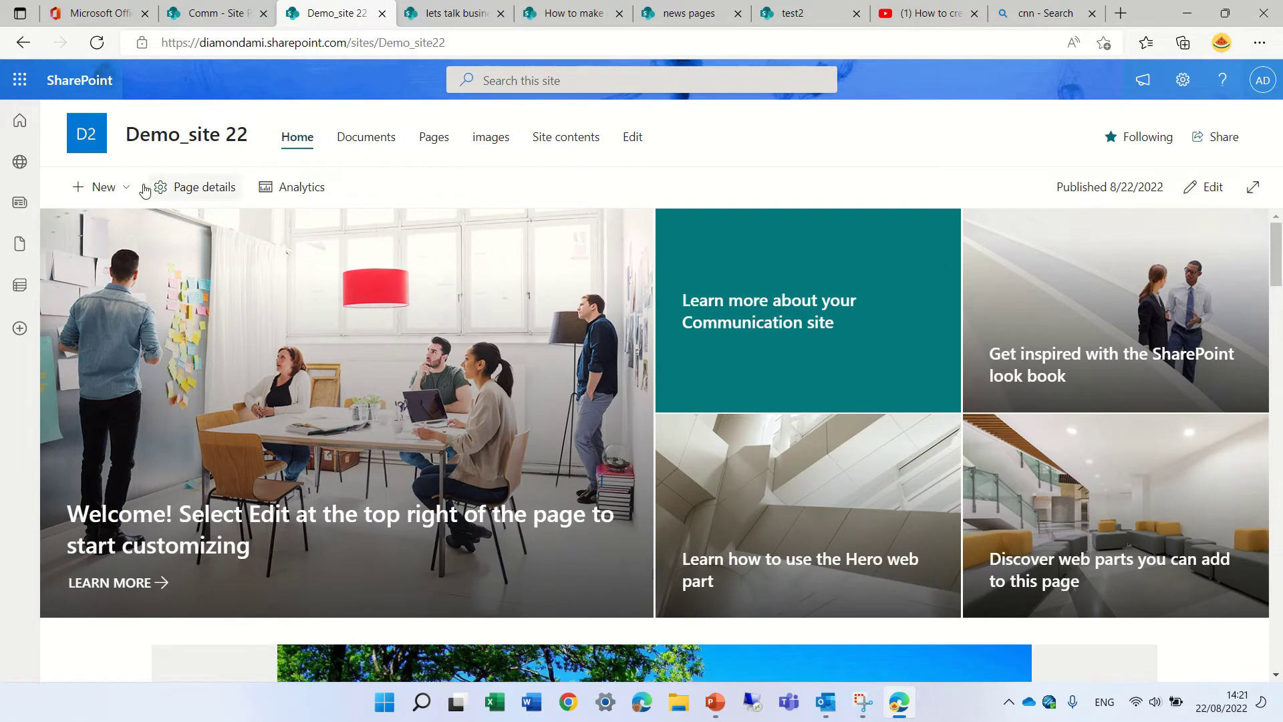
{"action": "left_click", "coordinate": [121, 189]}
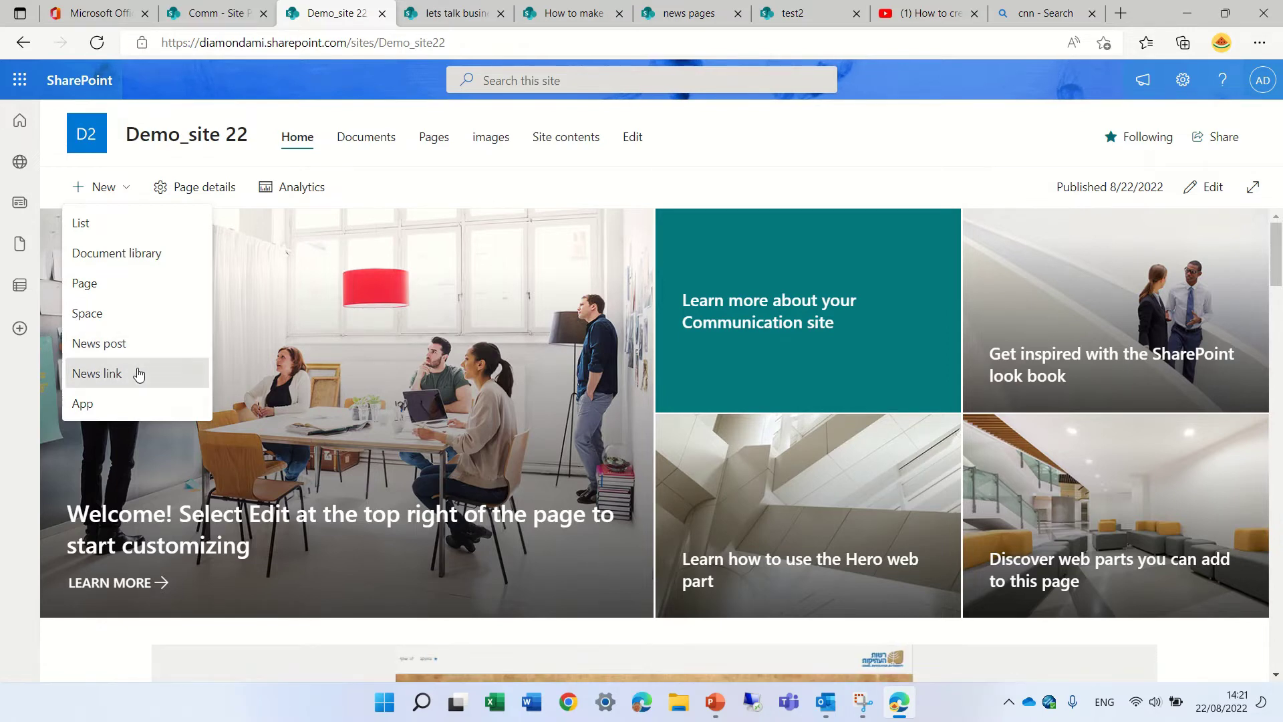
{"action": "left_click", "coordinate": [475, 127]}
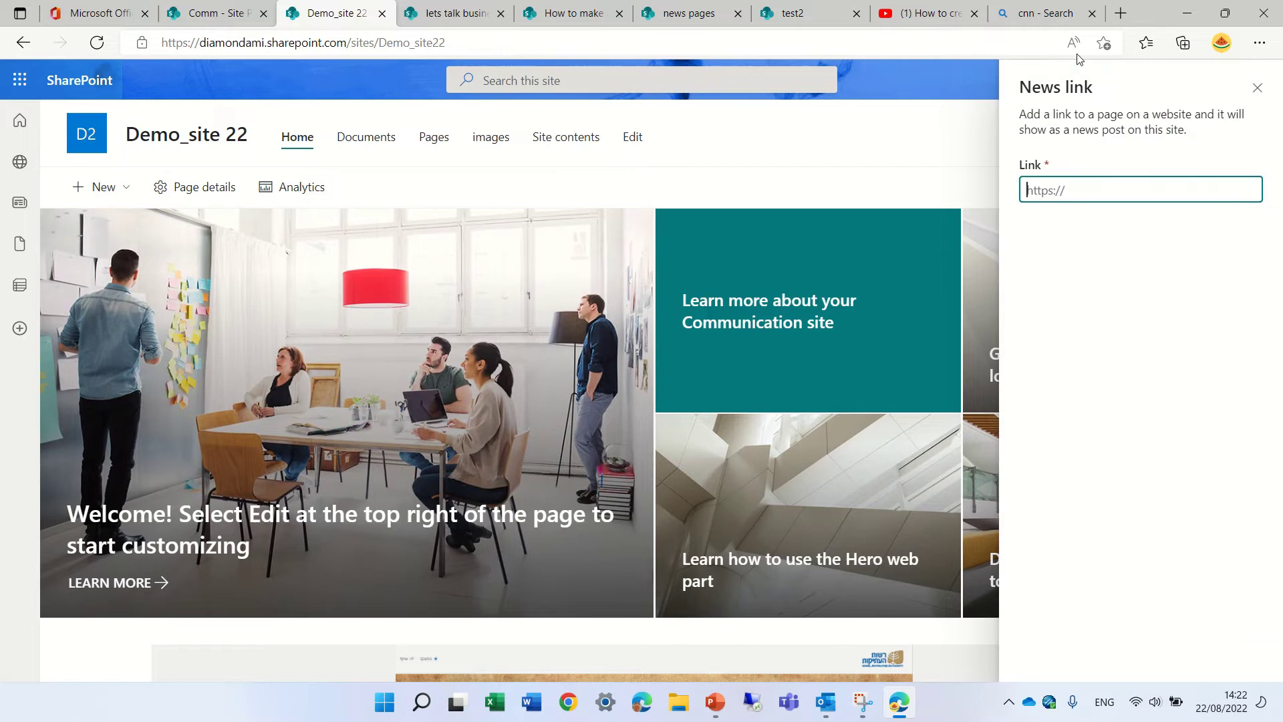
{"action": "left_click", "coordinate": [1047, 17]}
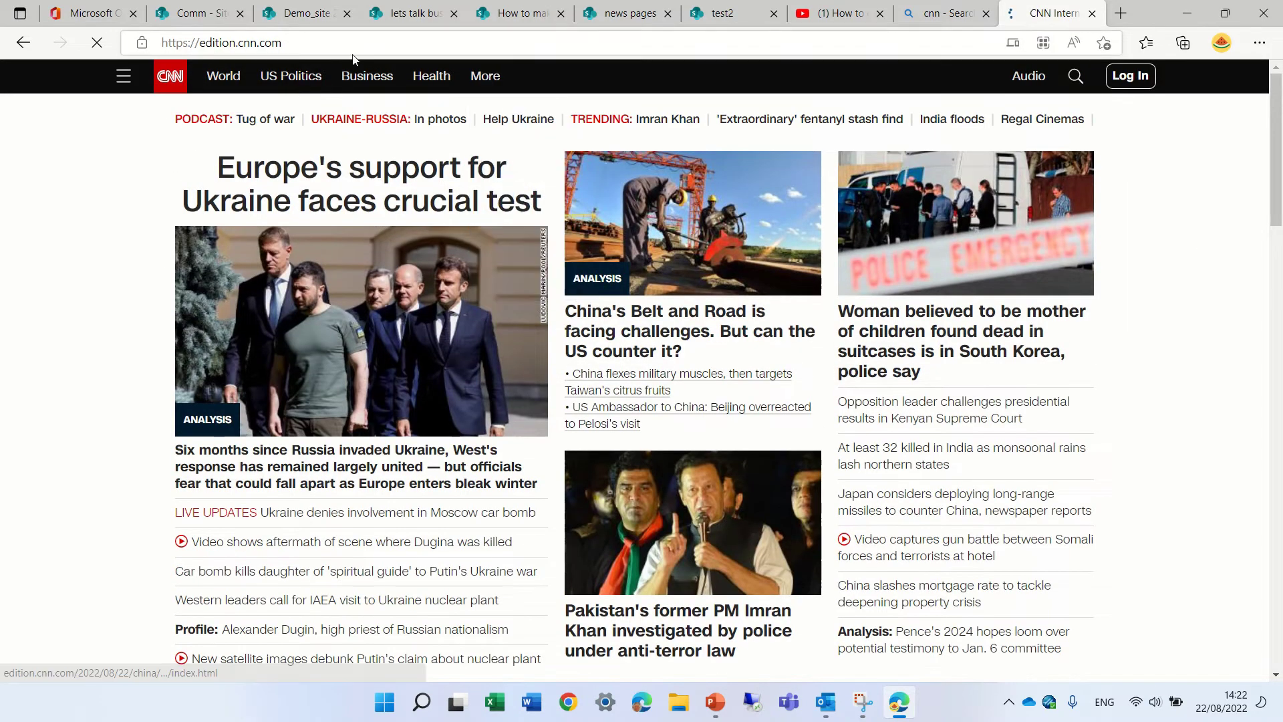
{"action": "left_click", "coordinate": [361, 53]}
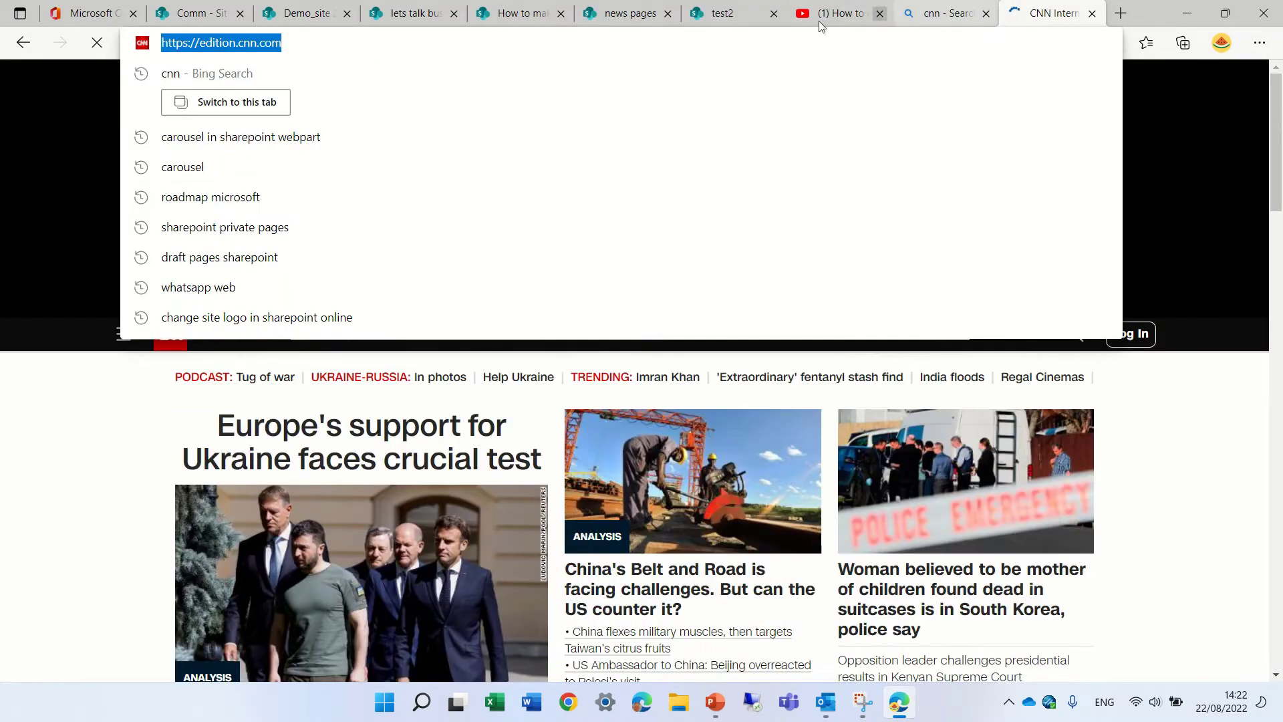
{"action": "left_click", "coordinate": [629, 13]}
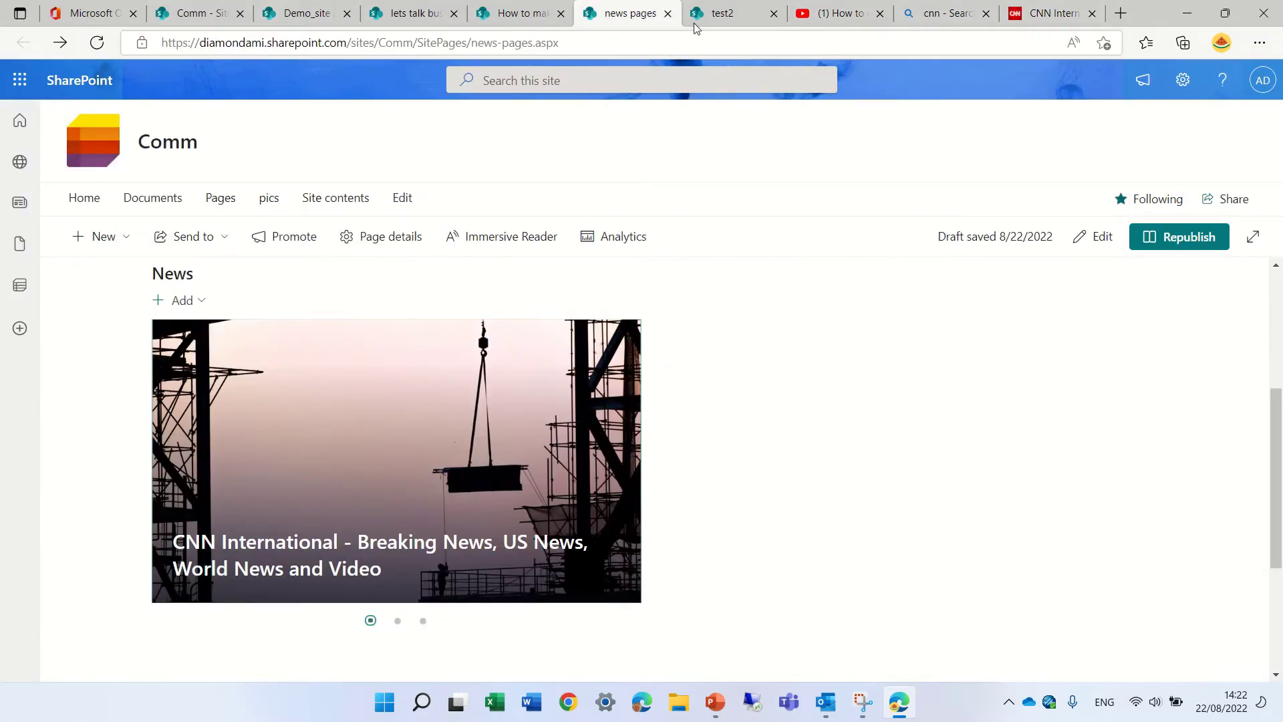
{"action": "left_click", "coordinate": [726, 18]}
{"action": "left_click", "coordinate": [532, 20]}
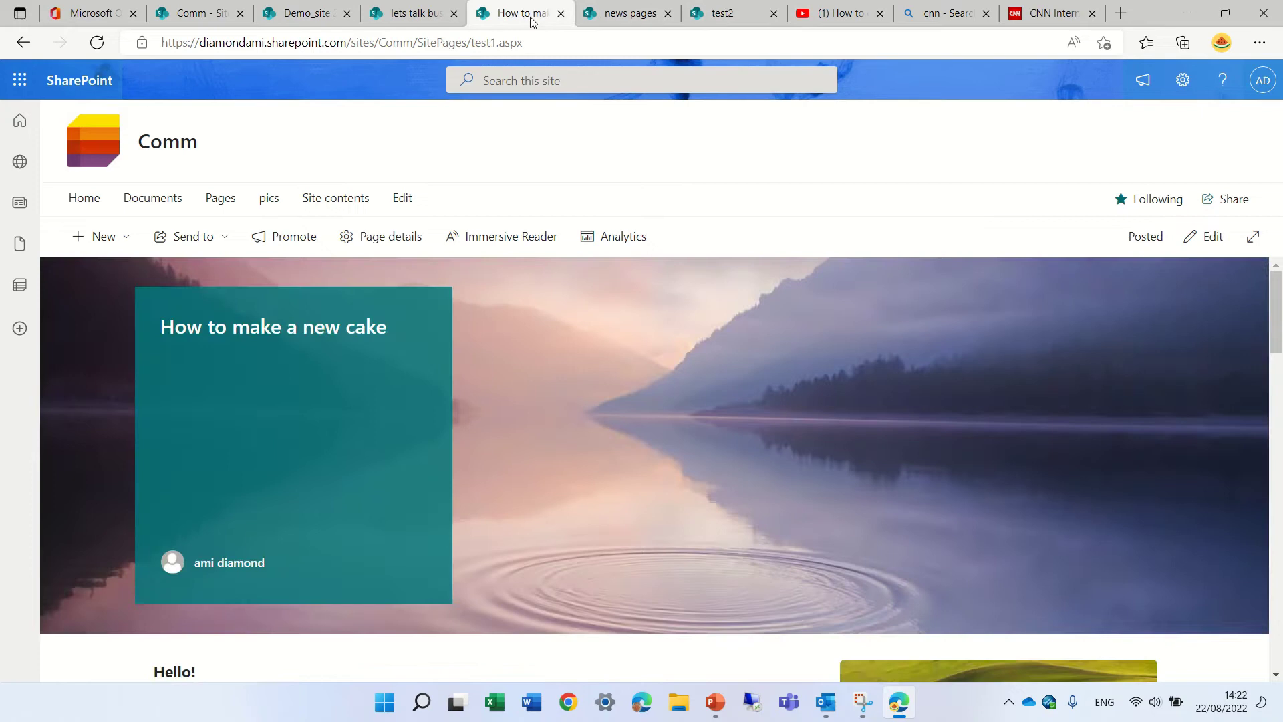
{"action": "left_click", "coordinate": [595, 19]}
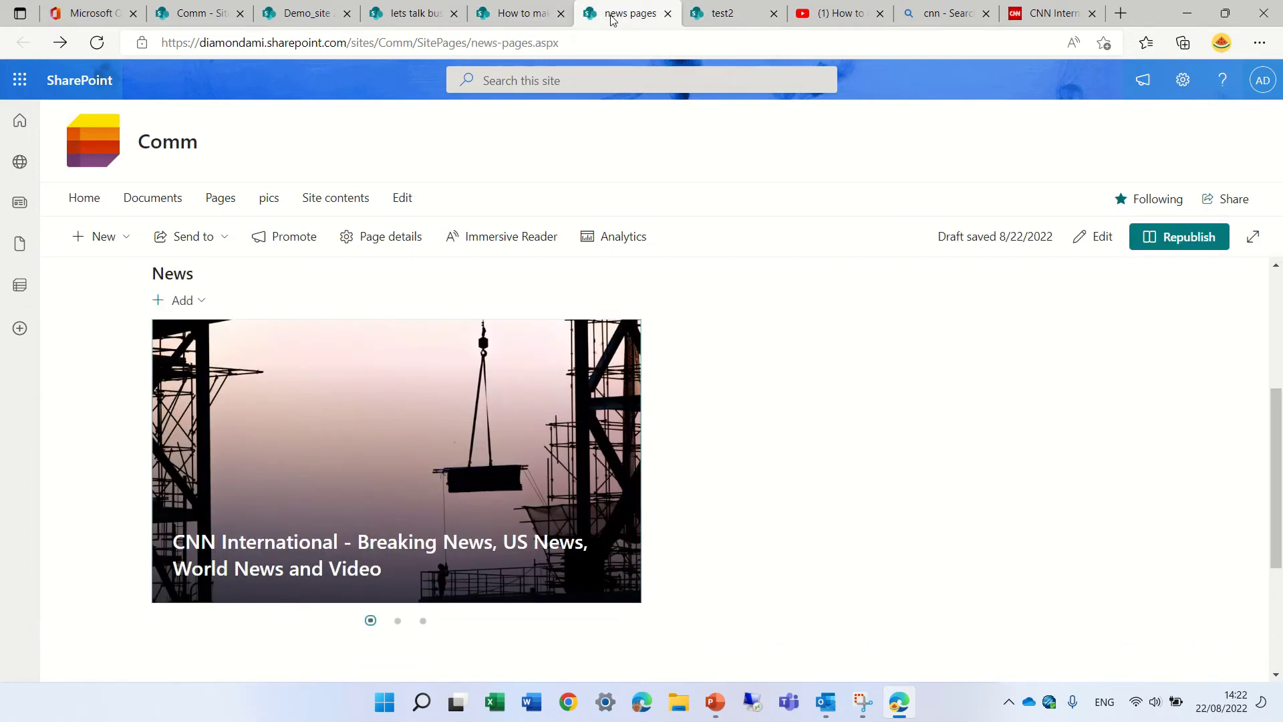
{"action": "left_click", "coordinate": [198, 15]}
Step: Give the CNN International news link a stock medical-team photo thumbnail and post it
{"action": "left_click", "coordinate": [286, 14]}
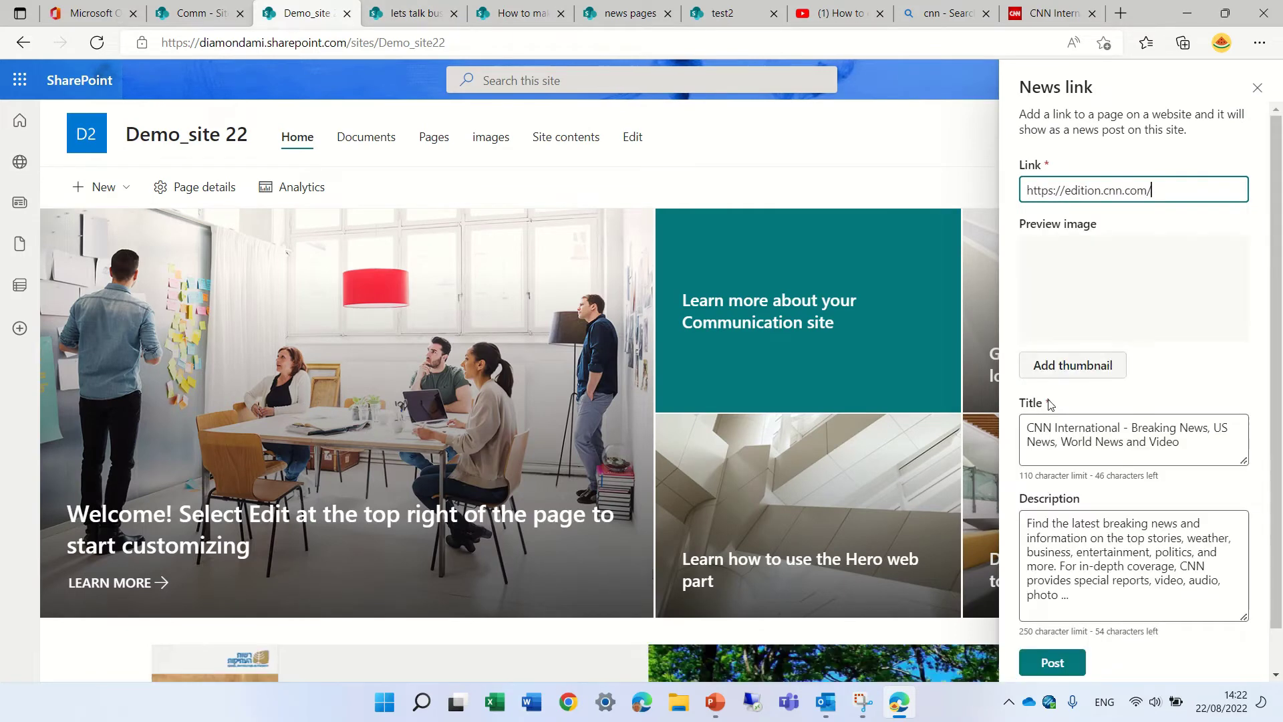
{"action": "left_click", "coordinate": [1099, 372]}
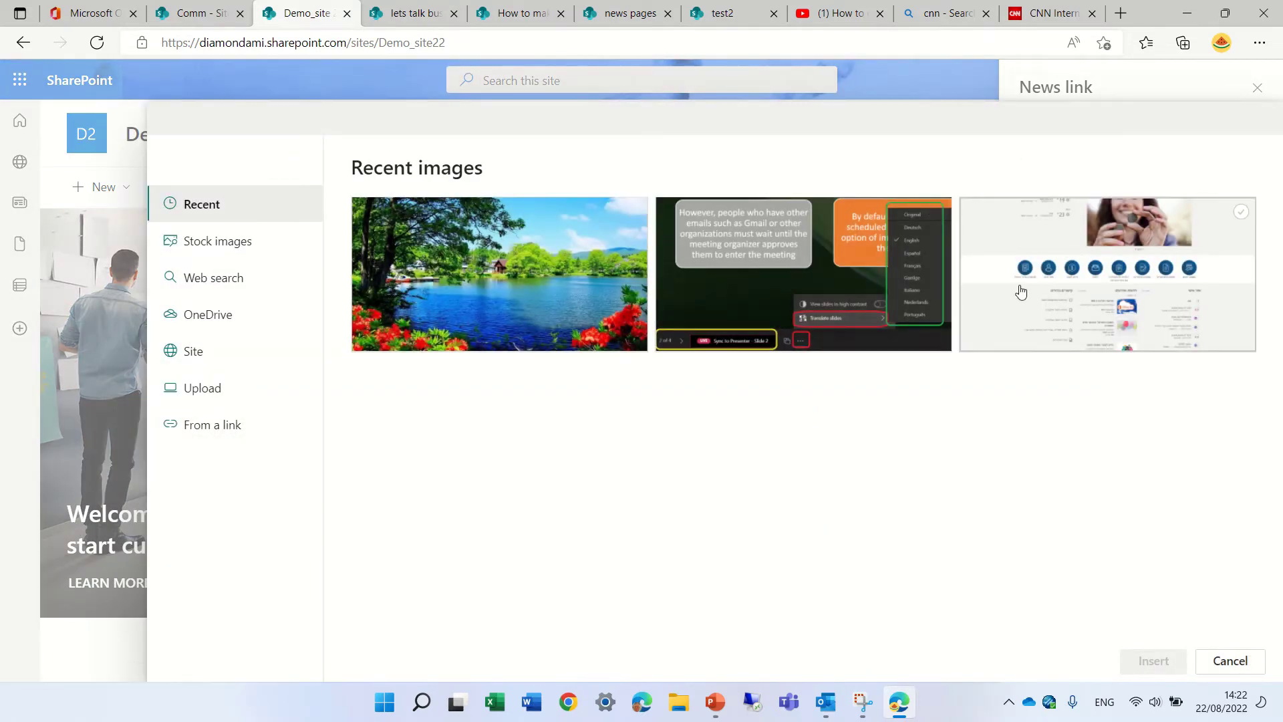
{"action": "left_click", "coordinate": [230, 250]}
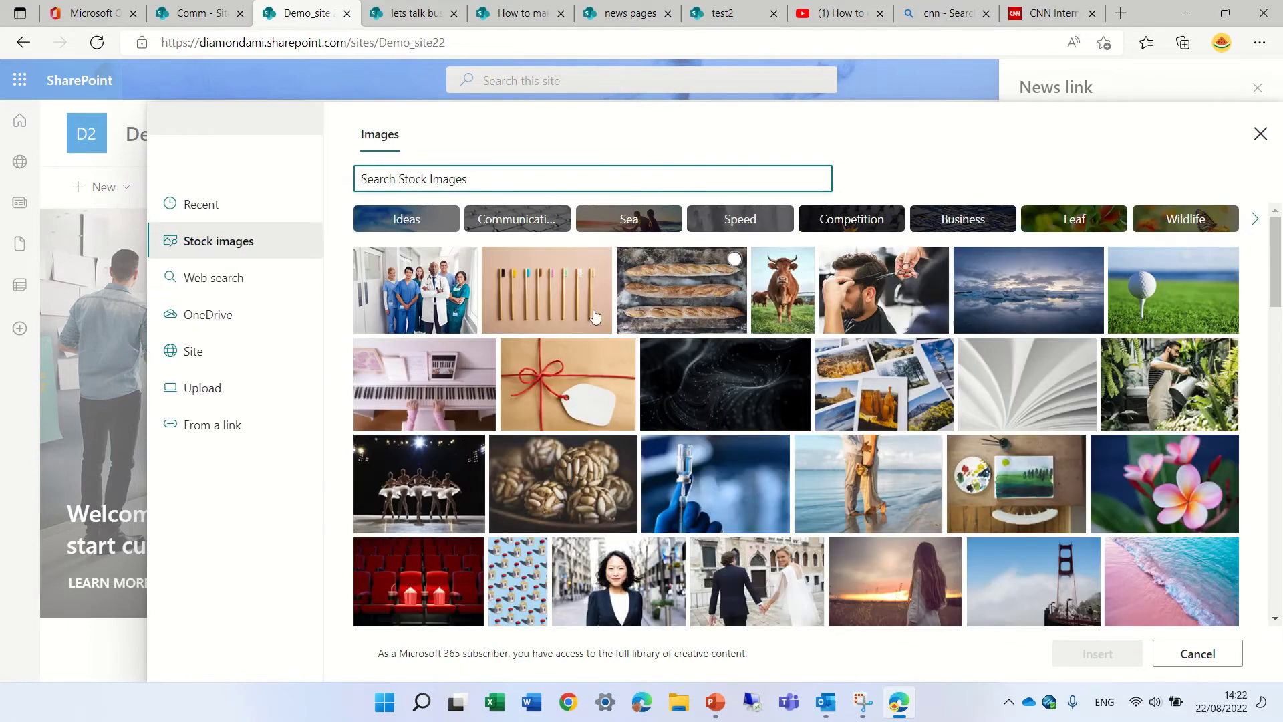
{"action": "left_click", "coordinate": [428, 295]}
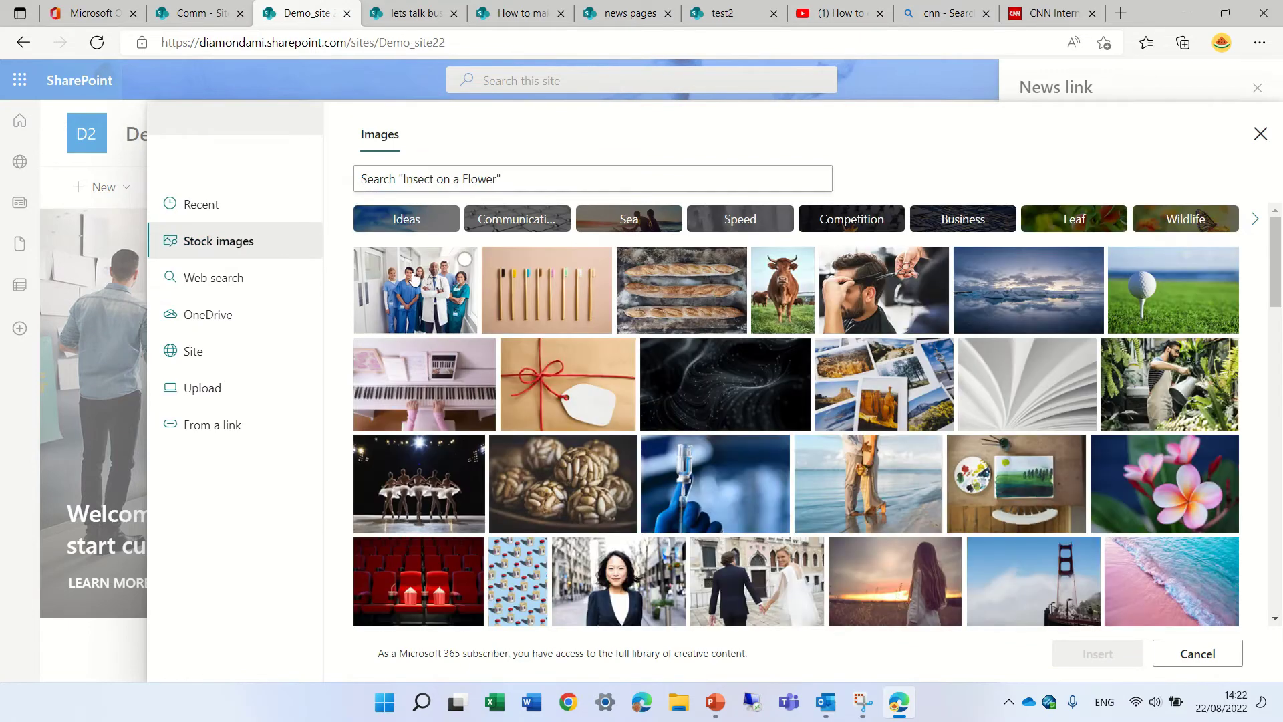
{"action": "left_click", "coordinate": [1080, 655]}
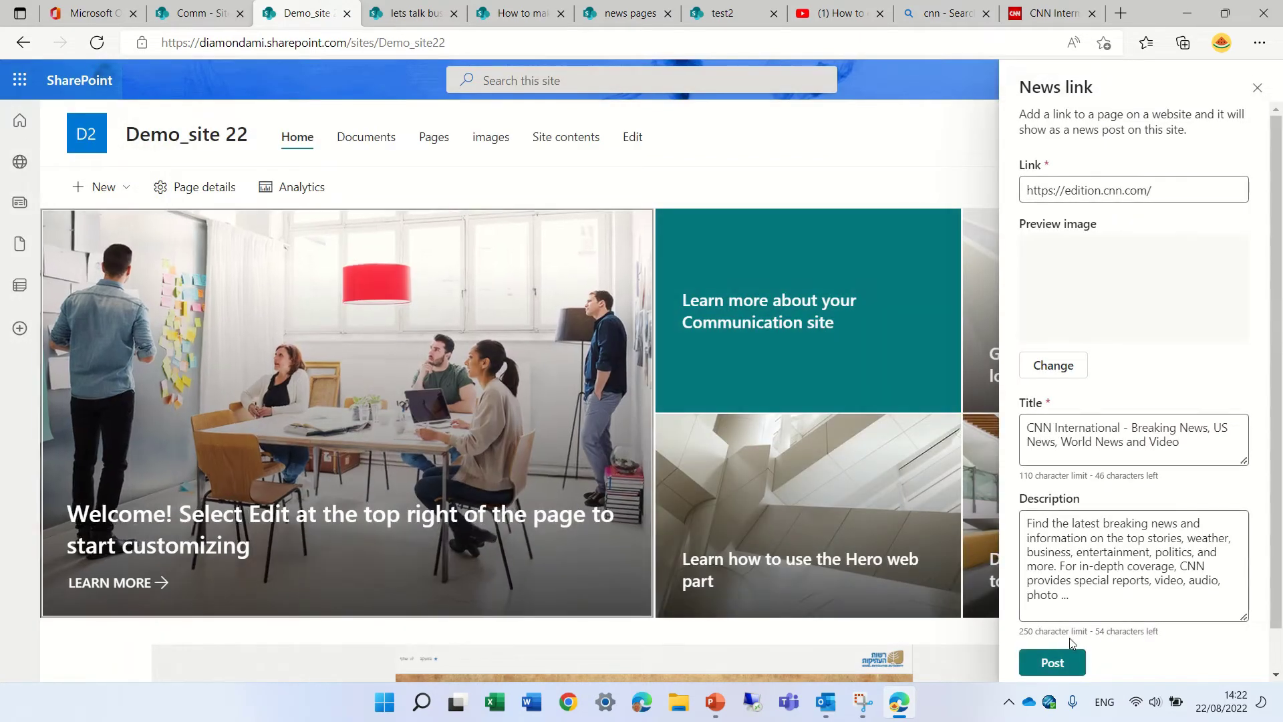
{"action": "left_click", "coordinate": [1054, 664]}
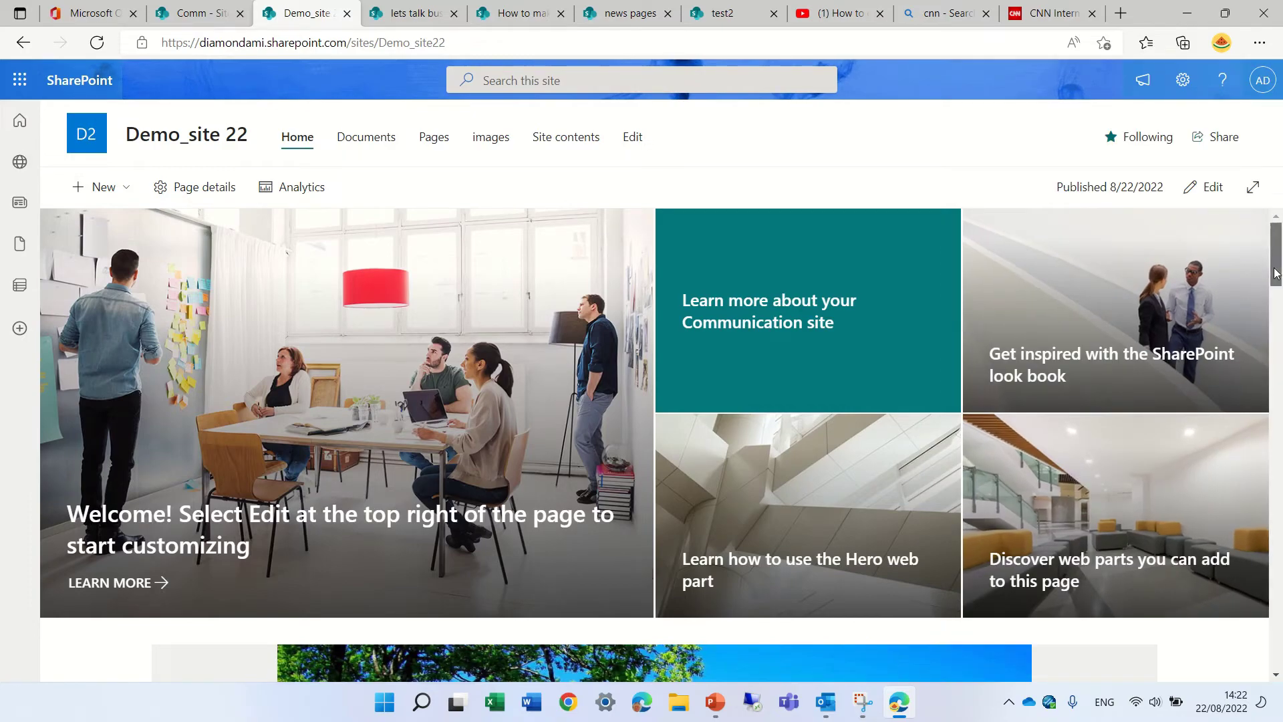
Step: Reload the Demo_site 22 home page and scroll to News to see the CNN International post
{"action": "scroll", "coordinate": [1260, 356], "scroll_direction": "down", "scroll_amount": 6}
{"action": "scroll", "coordinate": [1261, 356], "scroll_direction": "down", "scroll_amount": 10}
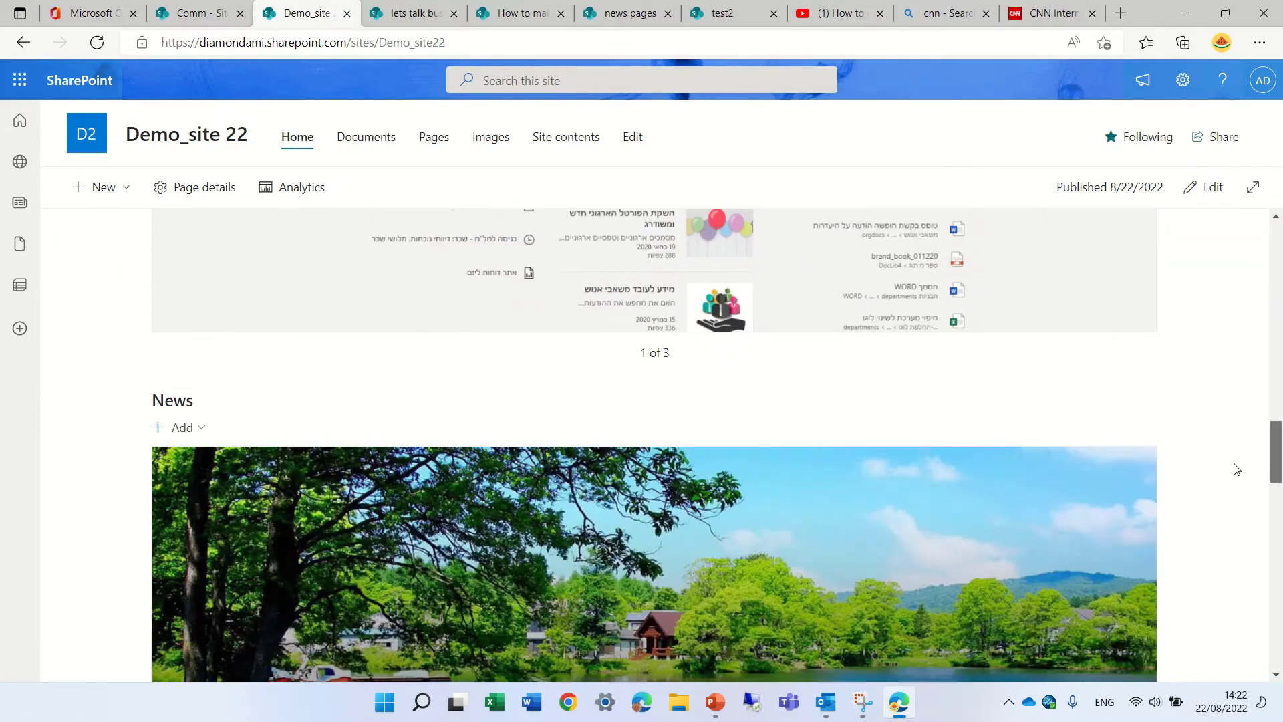
{"action": "scroll", "coordinate": [1235, 493], "scroll_direction": "down", "scroll_amount": 3}
{"action": "scroll", "coordinate": [1236, 508], "scroll_direction": "up", "scroll_amount": 4}
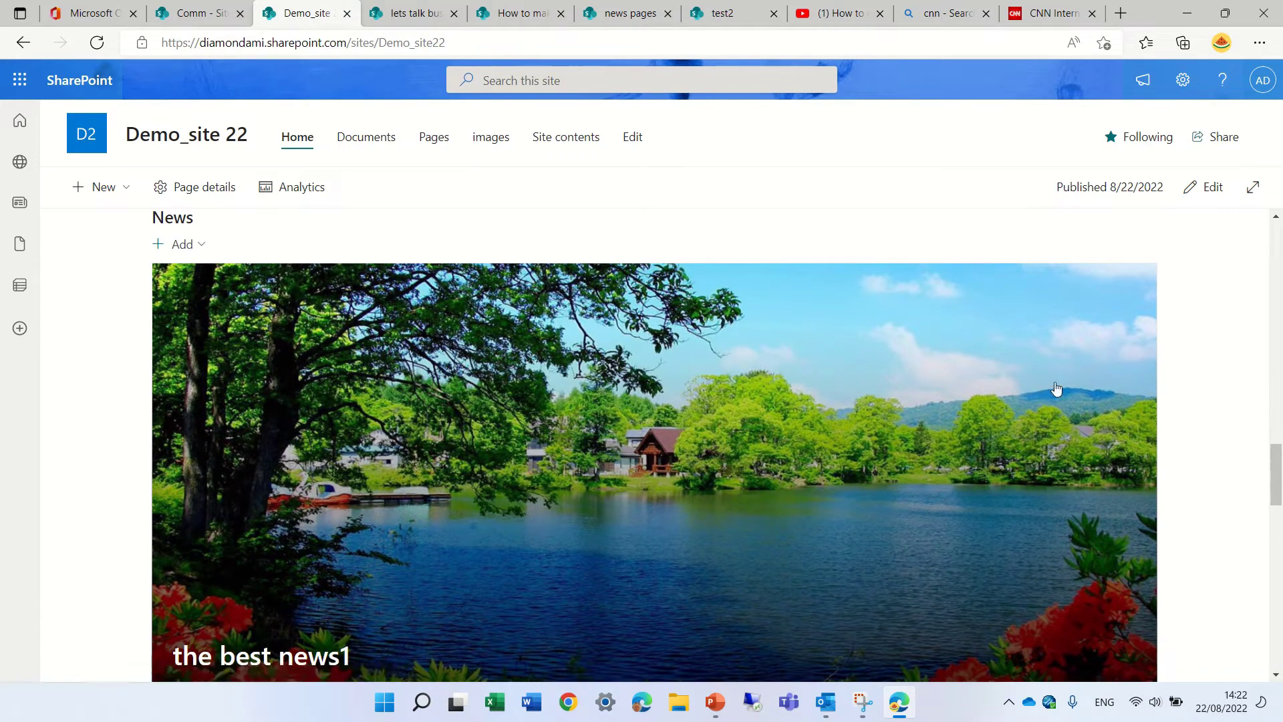
{"action": "left_click", "coordinate": [97, 42]}
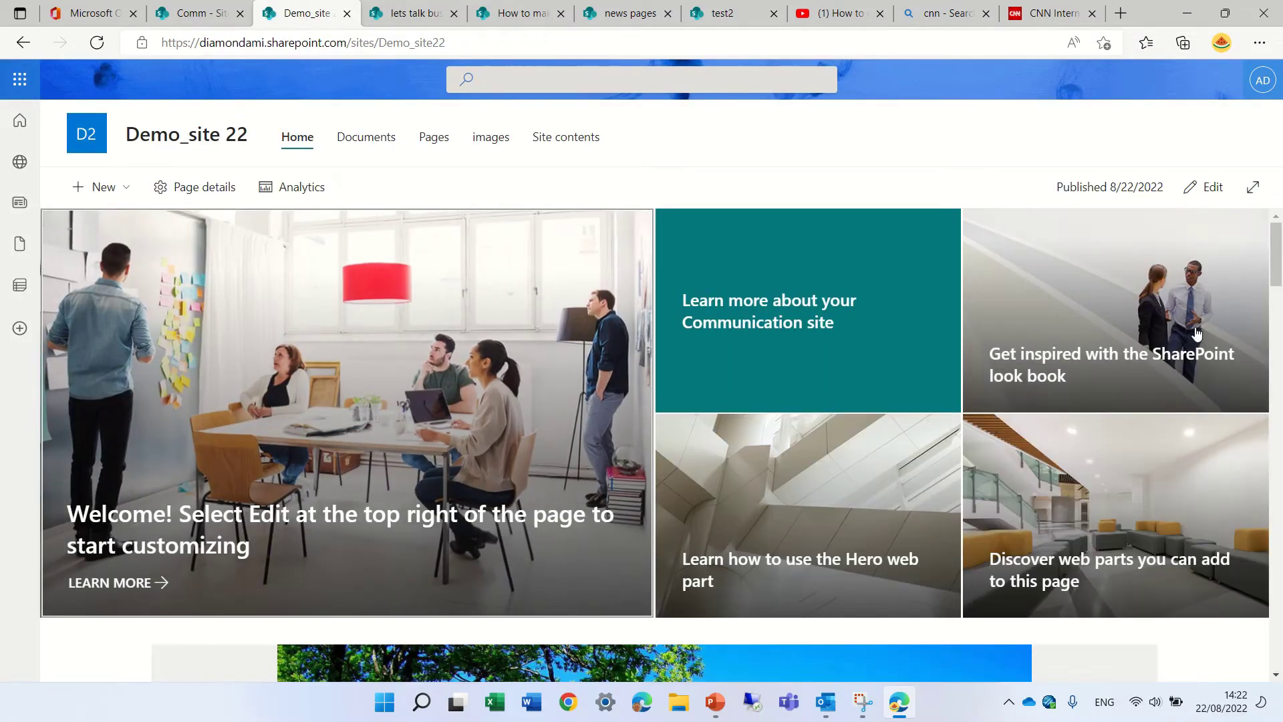
{"action": "left_click_drag", "start_coordinate": [1278, 280], "coordinate": [1268, 508]}
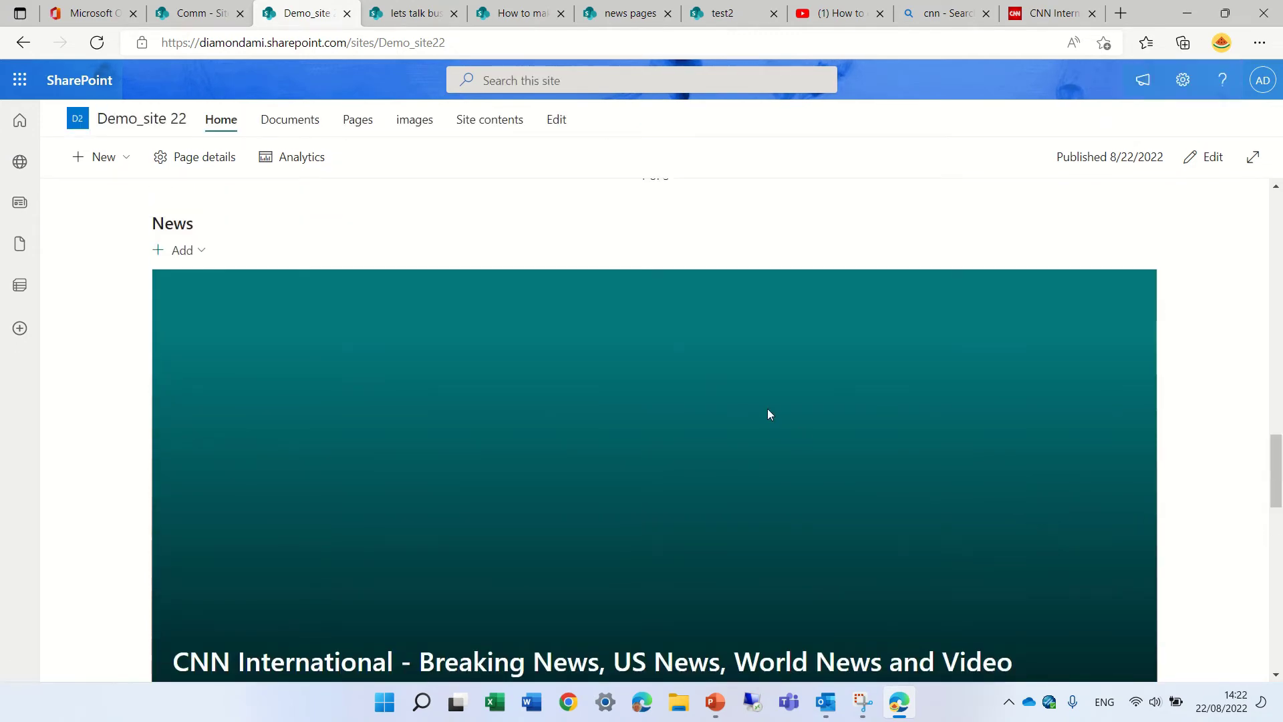
Step: Create a Basic text news page titled 'happy days'
{"action": "left_click", "coordinate": [201, 252]}
{"action": "left_click", "coordinate": [250, 288]}
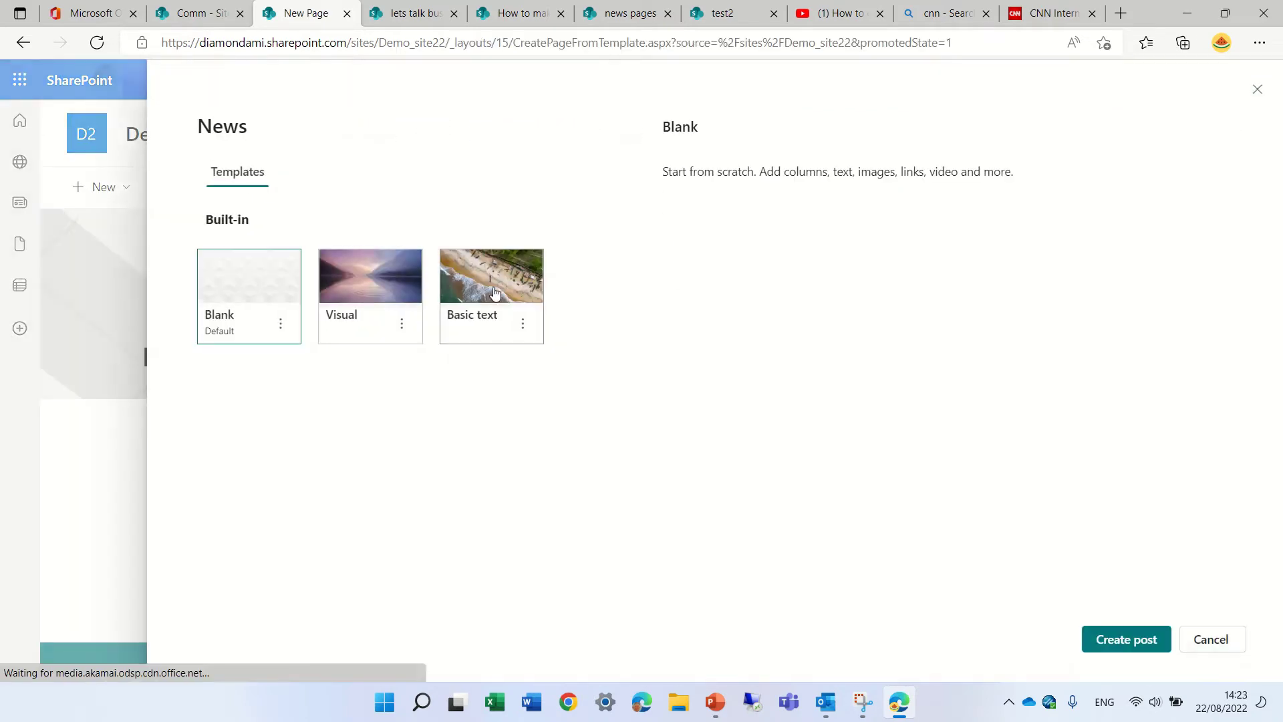
{"action": "left_click", "coordinate": [495, 293]}
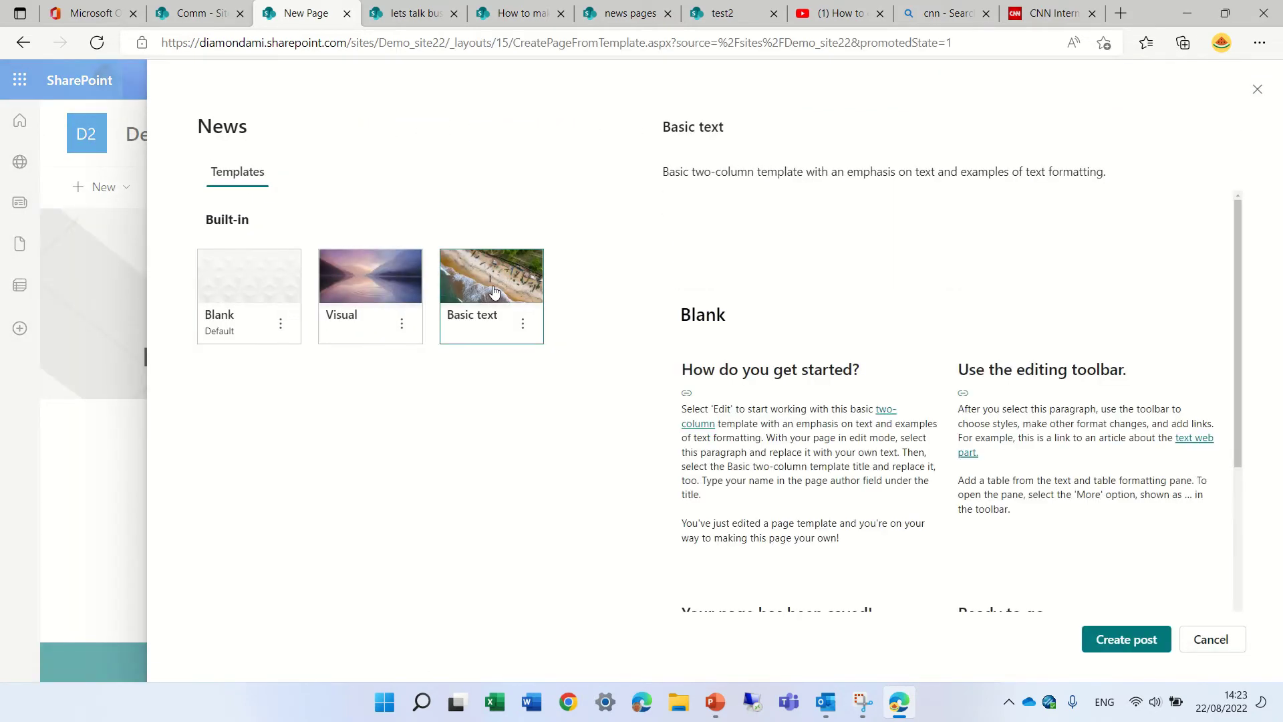
{"action": "left_click", "coordinate": [1125, 636]}
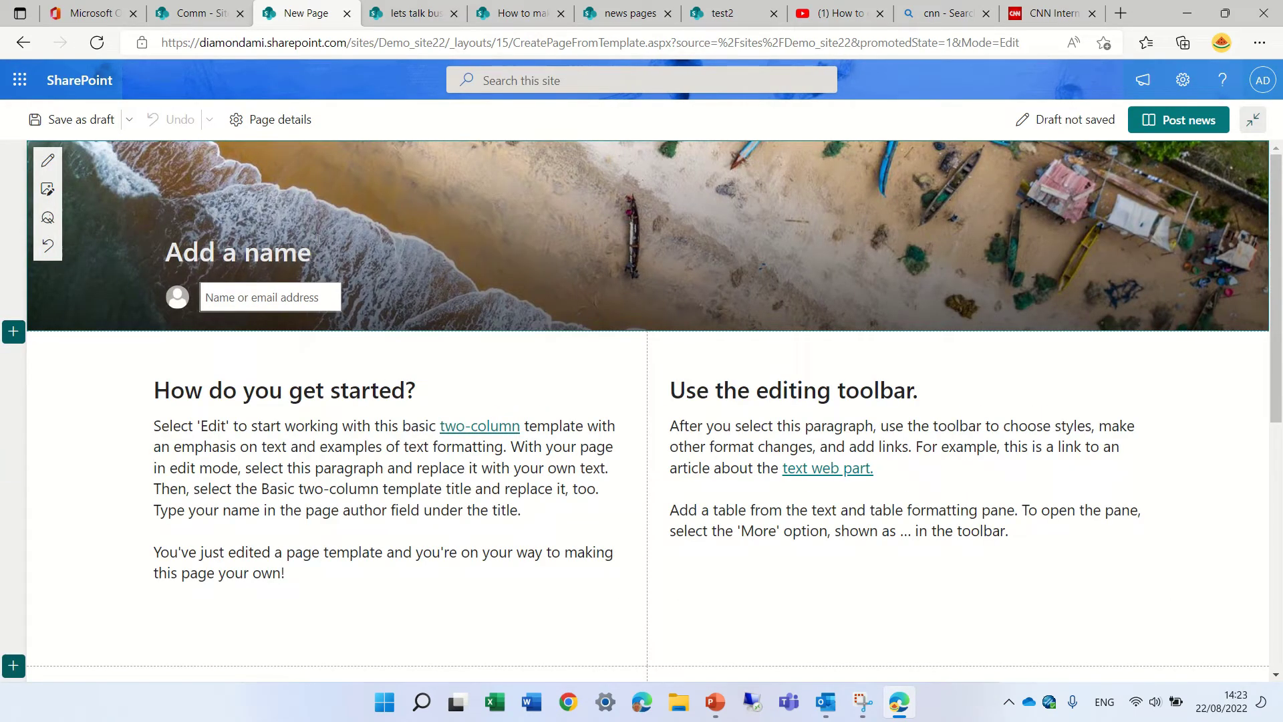
{"action": "type", "text": "happy days"}
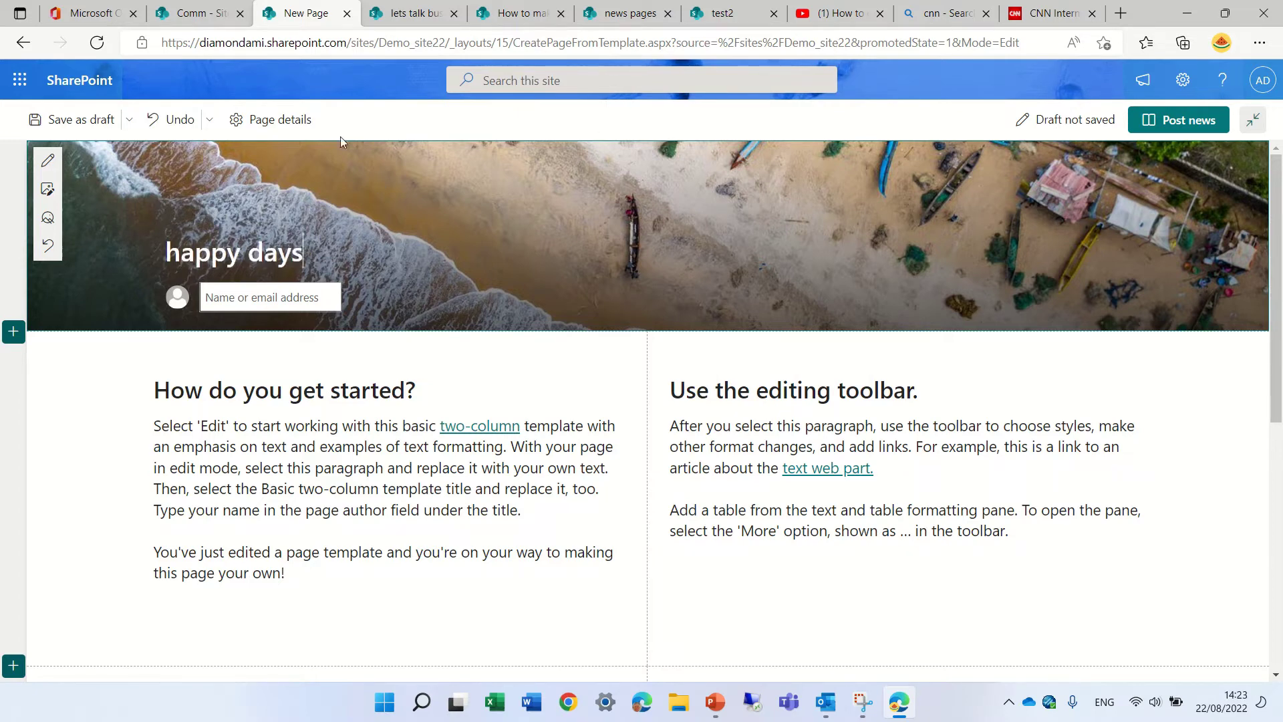
Step: Set the post's thumbnail to a misty mountain-lake photo from a Scenery web search
{"action": "left_click", "coordinate": [298, 119]}
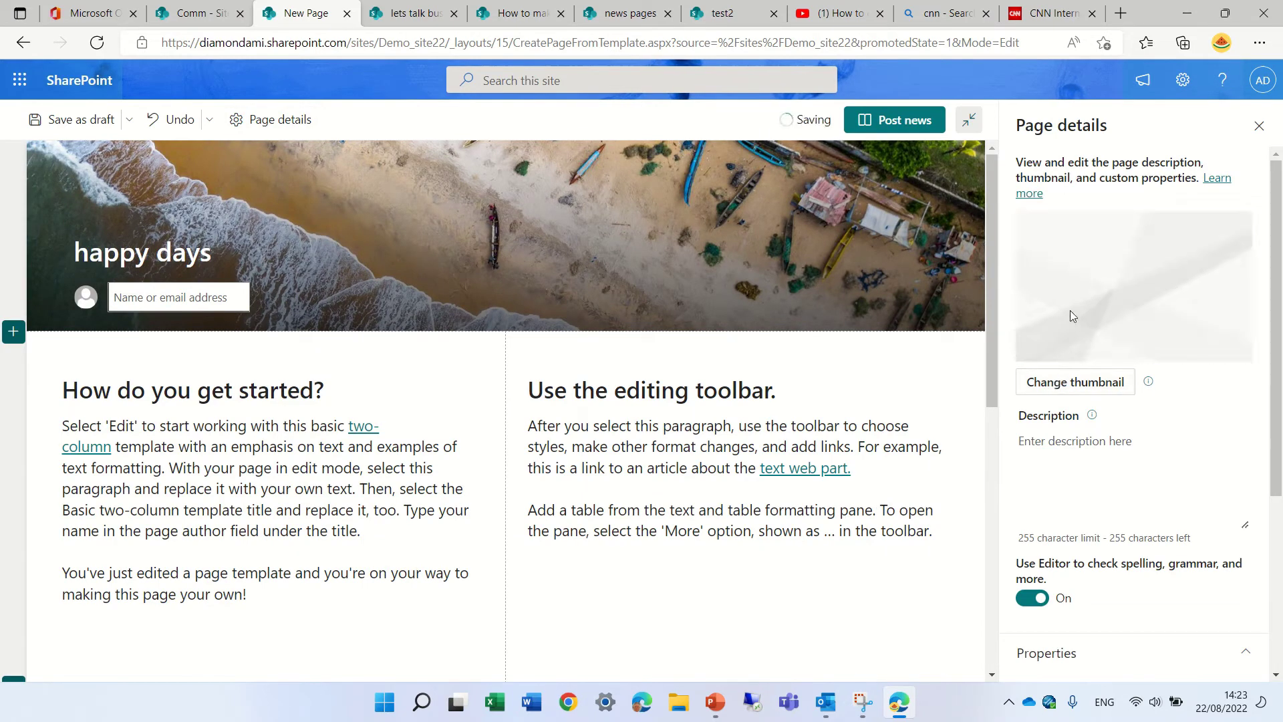
{"action": "left_click", "coordinate": [1068, 387]}
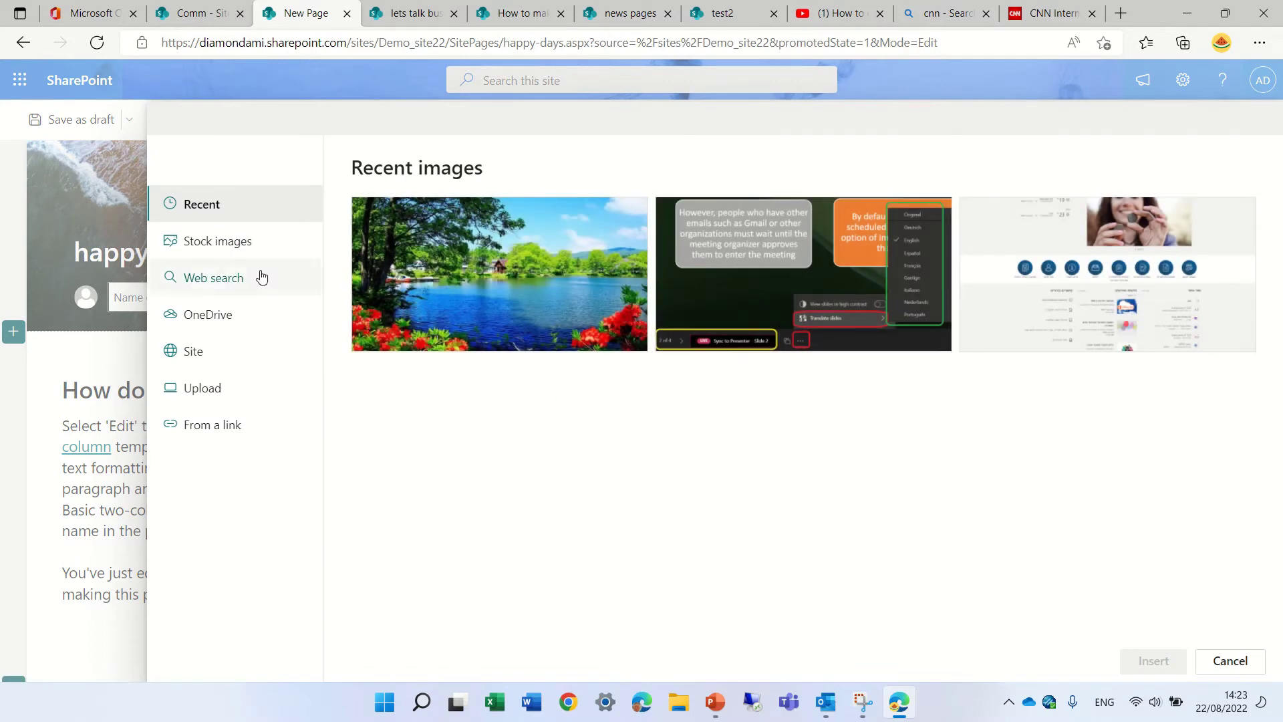
{"action": "left_click", "coordinate": [248, 278]}
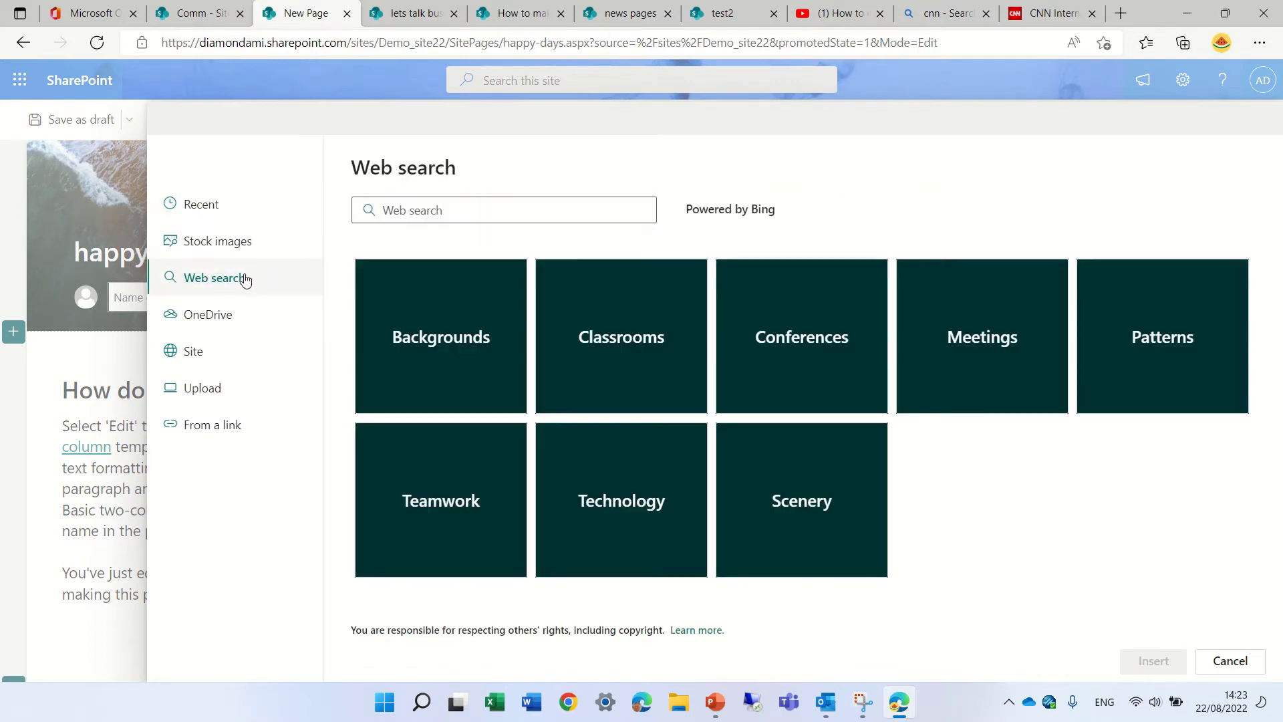
{"action": "left_click", "coordinate": [754, 481]}
{"action": "left_click", "coordinate": [954, 427]}
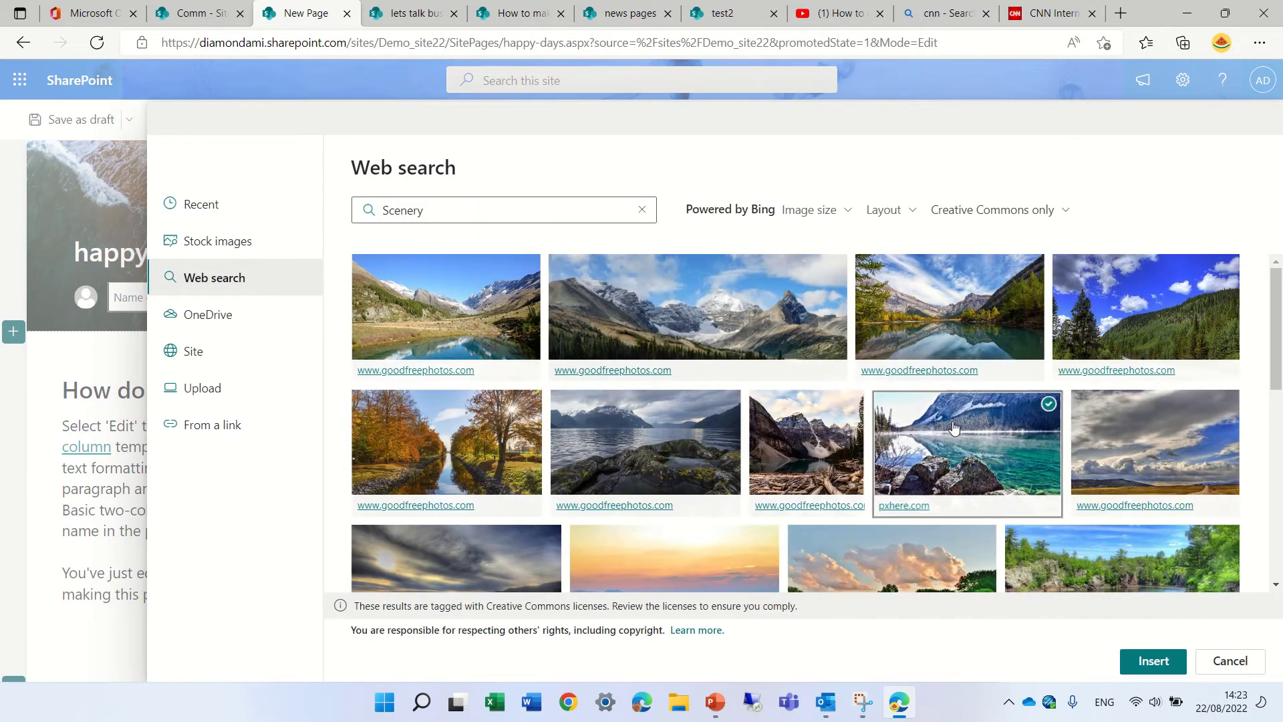
{"action": "left_click", "coordinate": [1154, 660]}
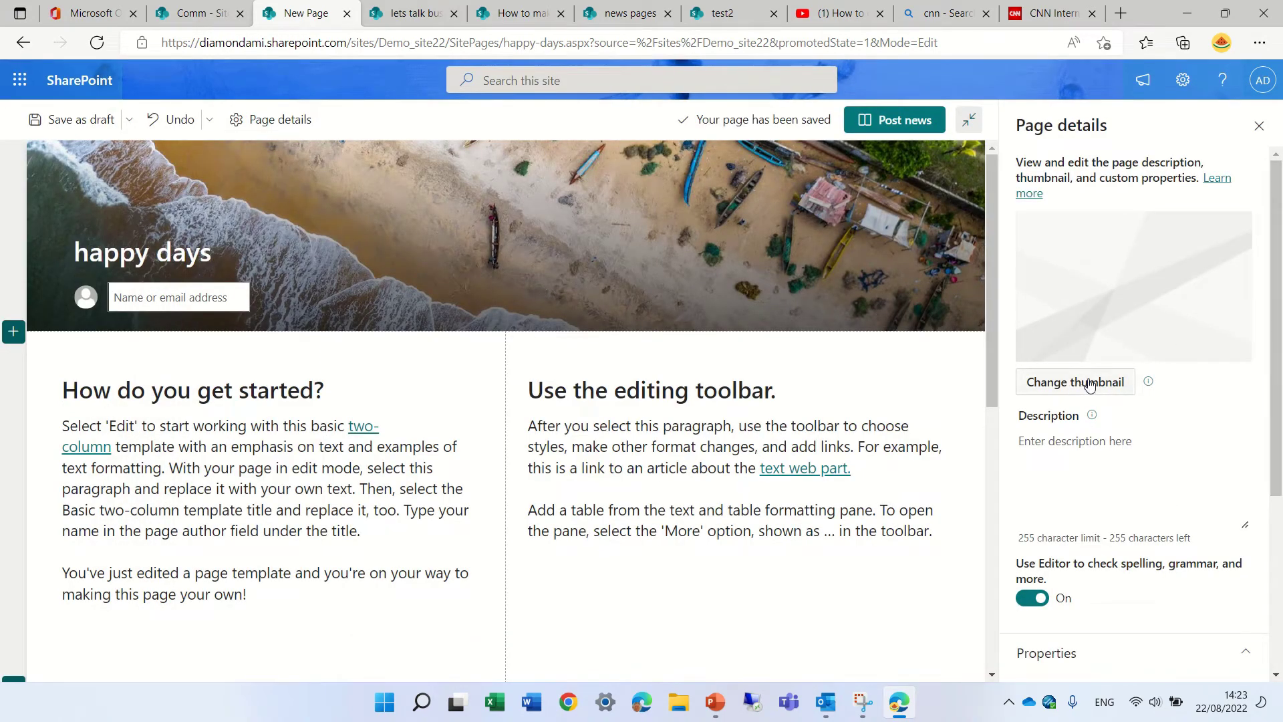
{"action": "left_click_drag", "start_coordinate": [1272, 280], "coordinate": [1272, 107]}
{"action": "left_click", "coordinate": [1259, 126]}
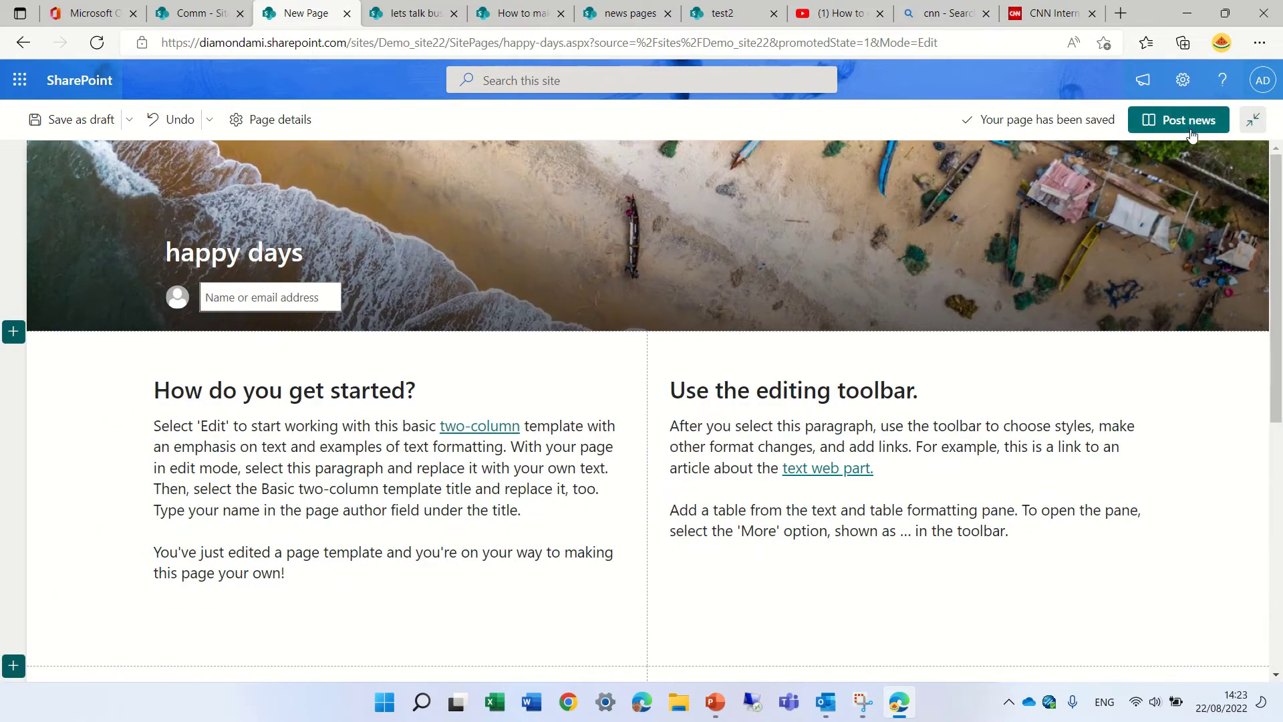
Step: Post 'happy days', return to the home page, and advance the News carousel to its third item
{"action": "left_click", "coordinate": [1193, 129]}
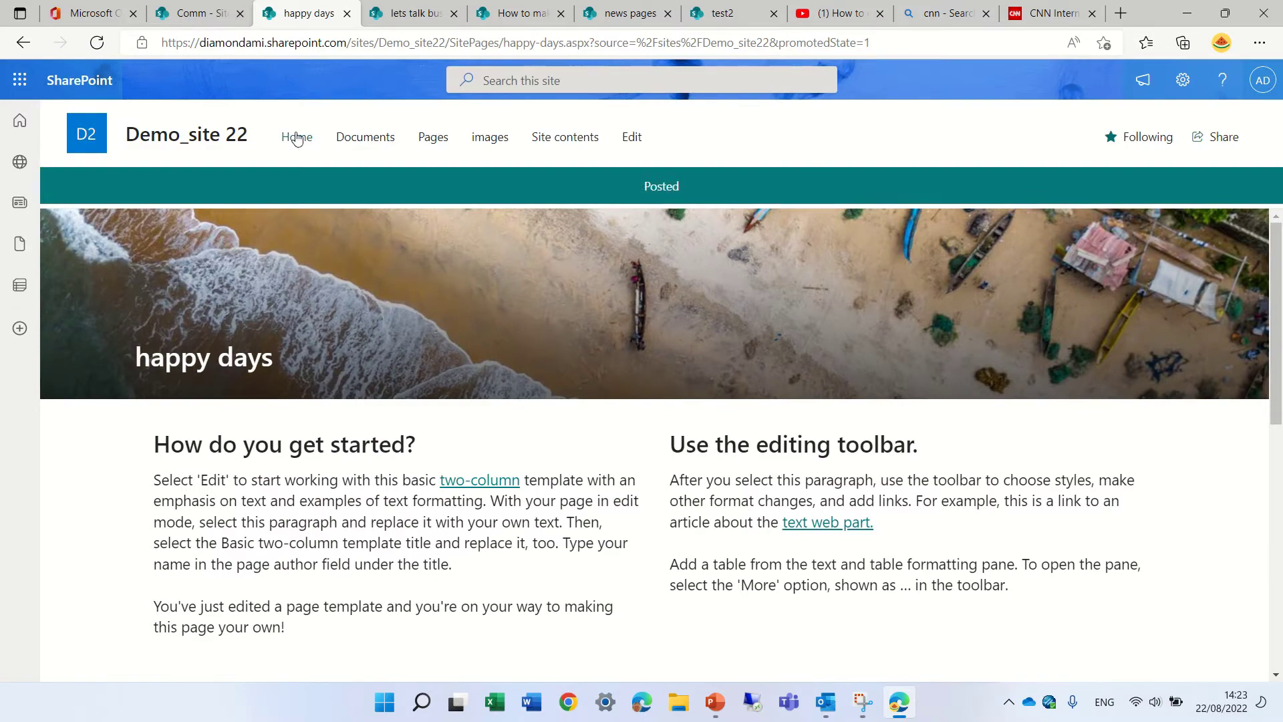
{"action": "left_click", "coordinate": [297, 138]}
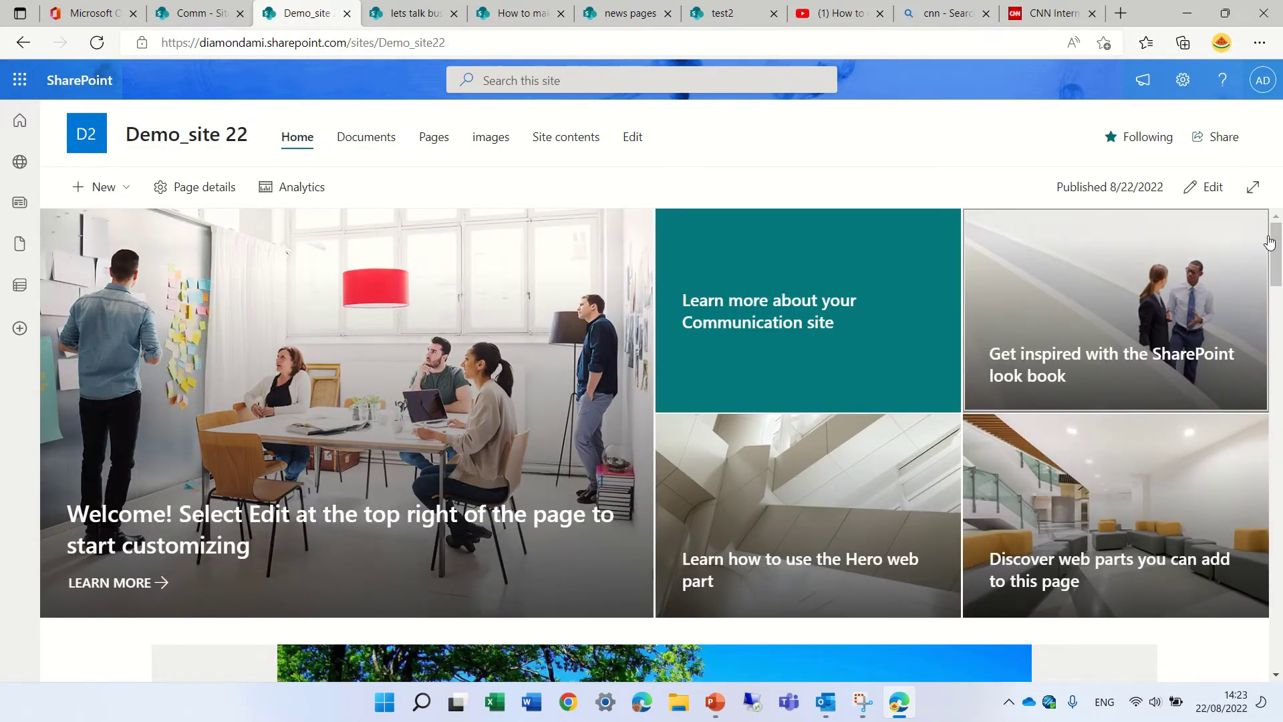
{"action": "left_click_drag", "start_coordinate": [1270, 242], "coordinate": [1268, 484]}
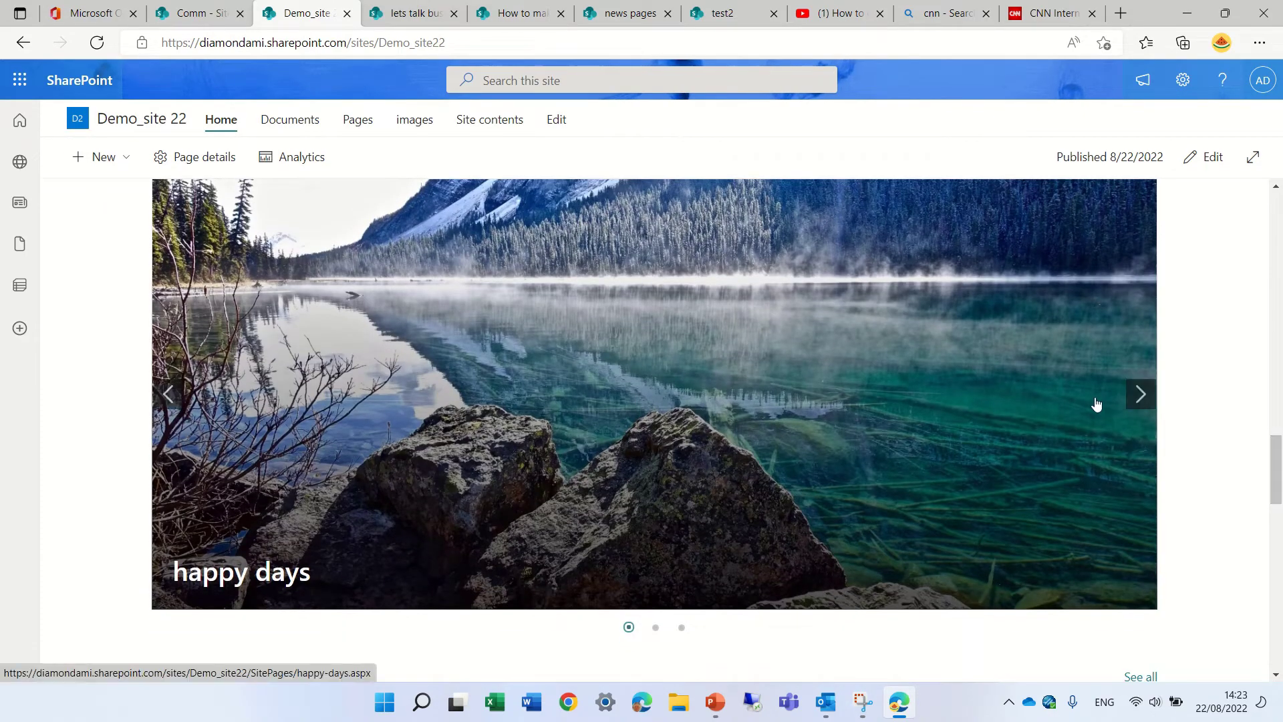
{"action": "left_click", "coordinate": [1141, 394]}
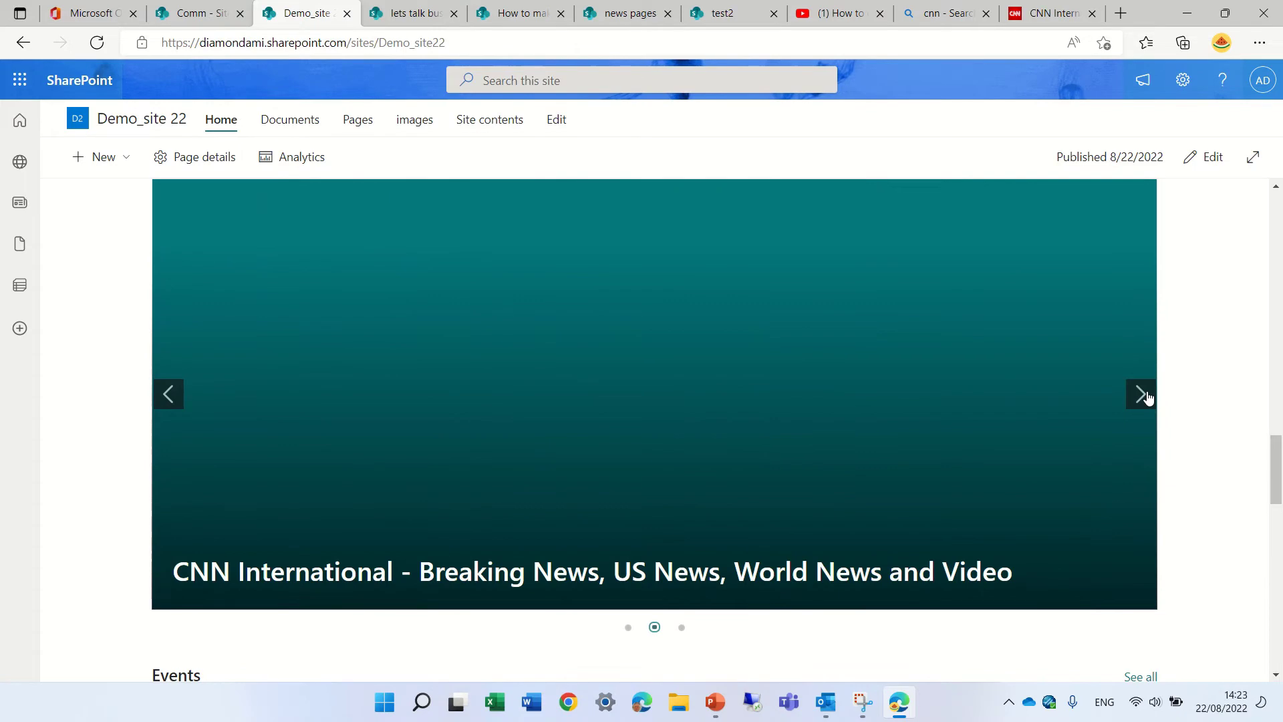
{"action": "left_click", "coordinate": [1144, 395]}
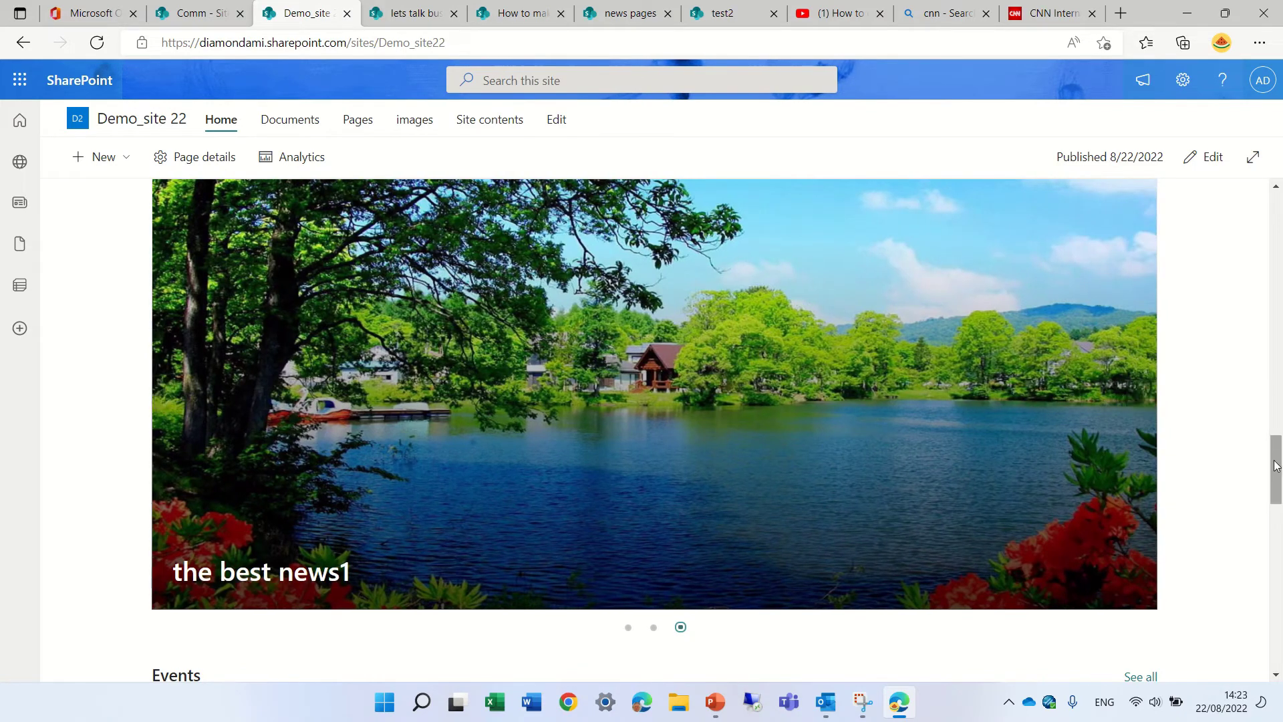
{"action": "left_click_drag", "start_coordinate": [1274, 468], "coordinate": [1276, 439]}
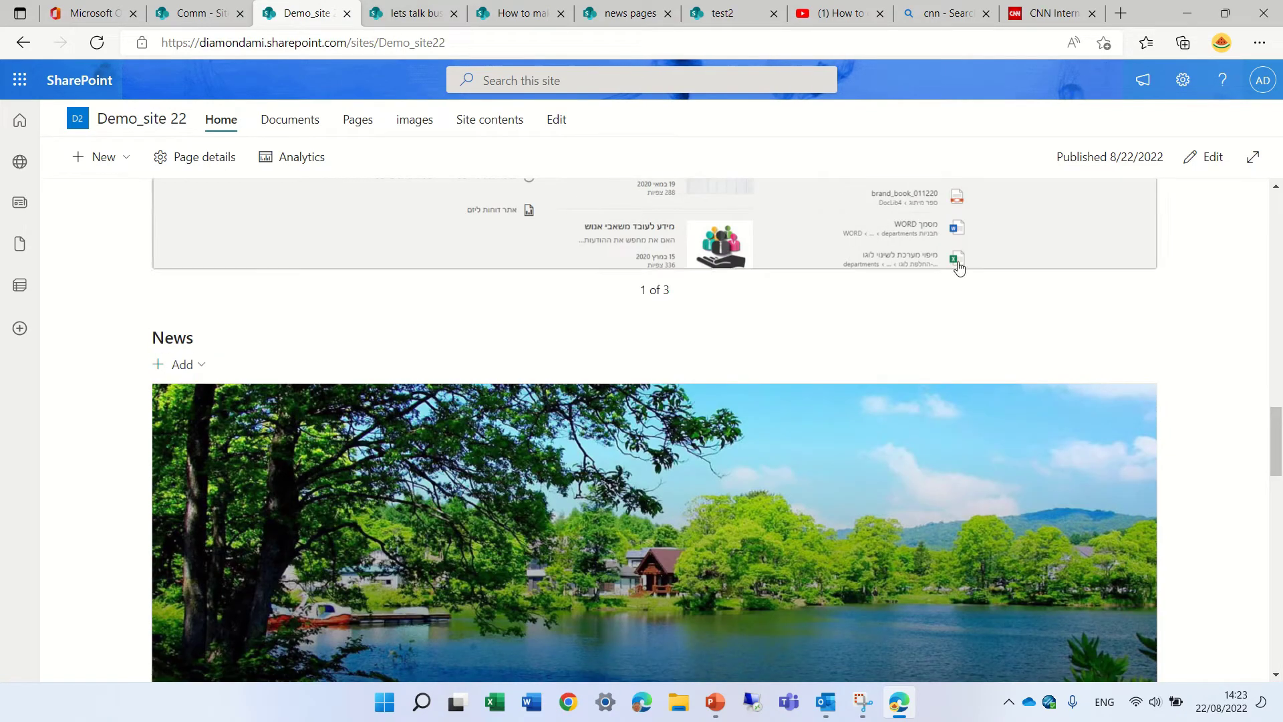
Step: Review the News web part settings in edit mode, then republish the home page
{"action": "left_click", "coordinate": [1209, 167]}
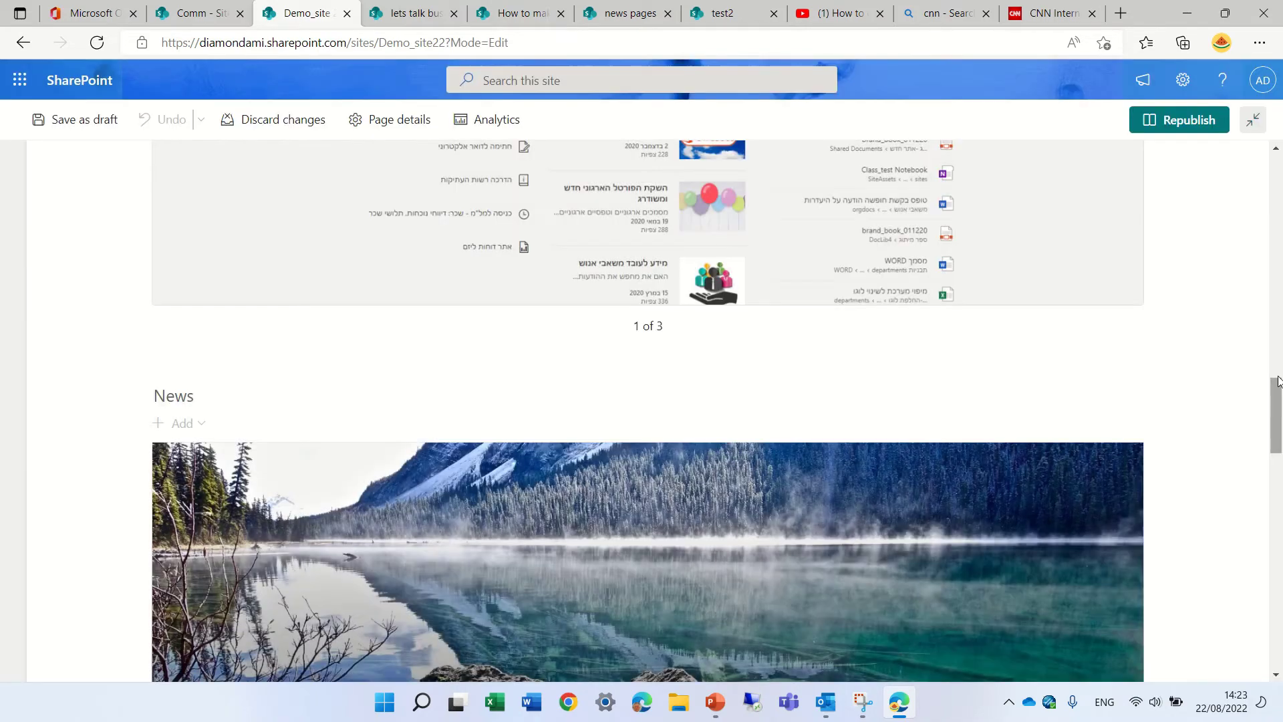
{"action": "left_click_drag", "start_coordinate": [1278, 381], "coordinate": [1275, 423]}
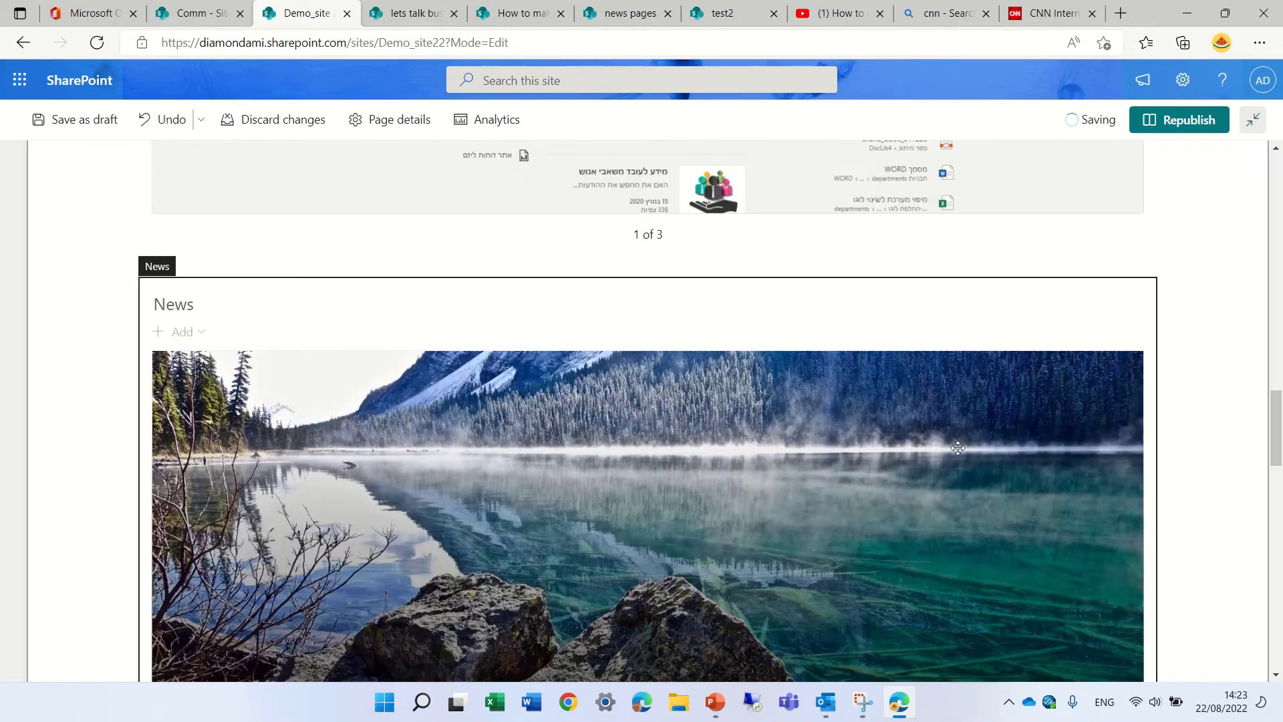
{"action": "left_click", "coordinate": [868, 377]}
{"action": "left_click", "coordinate": [183, 261]}
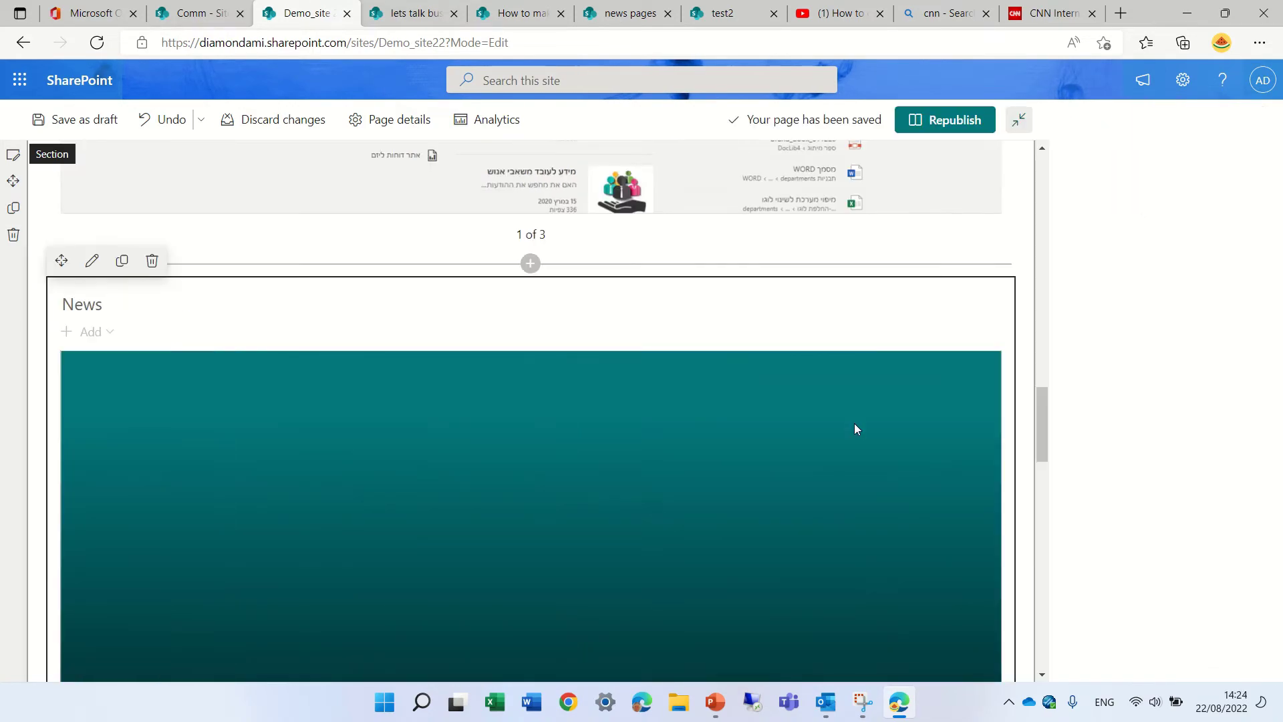
{"action": "left_click_drag", "start_coordinate": [1276, 301], "coordinate": [1273, 501]}
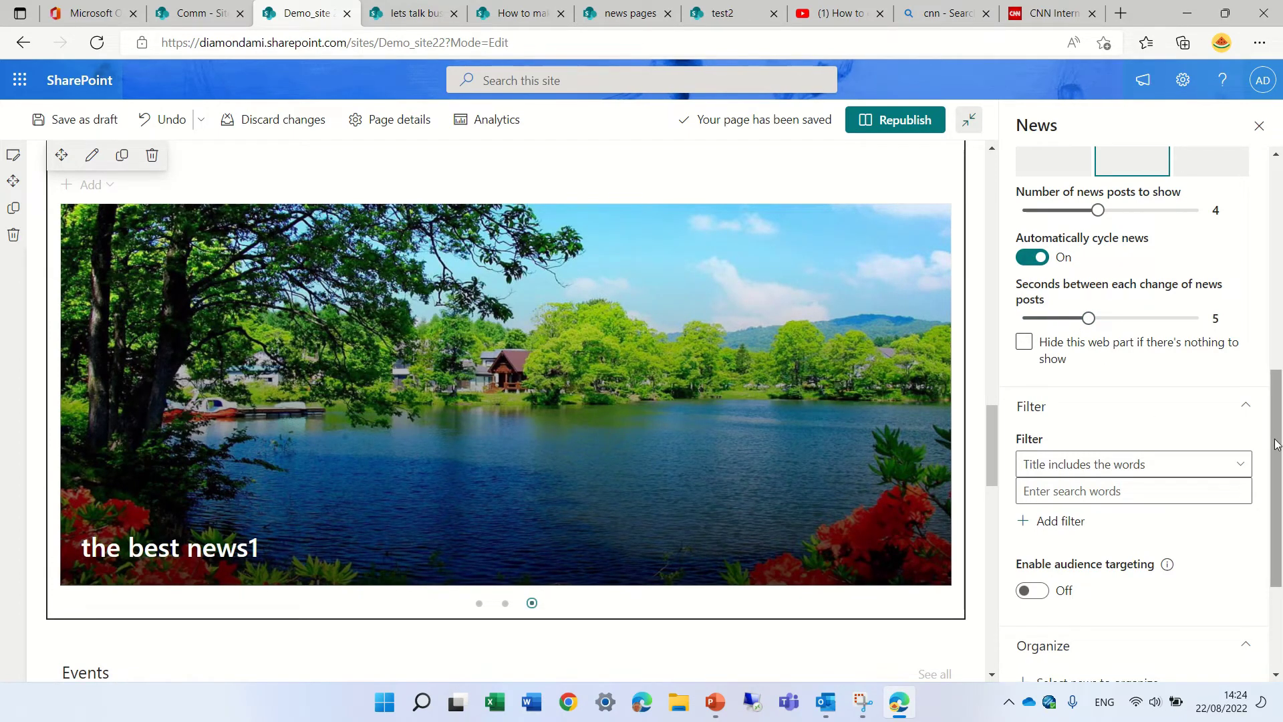
{"action": "left_click", "coordinate": [1276, 180]}
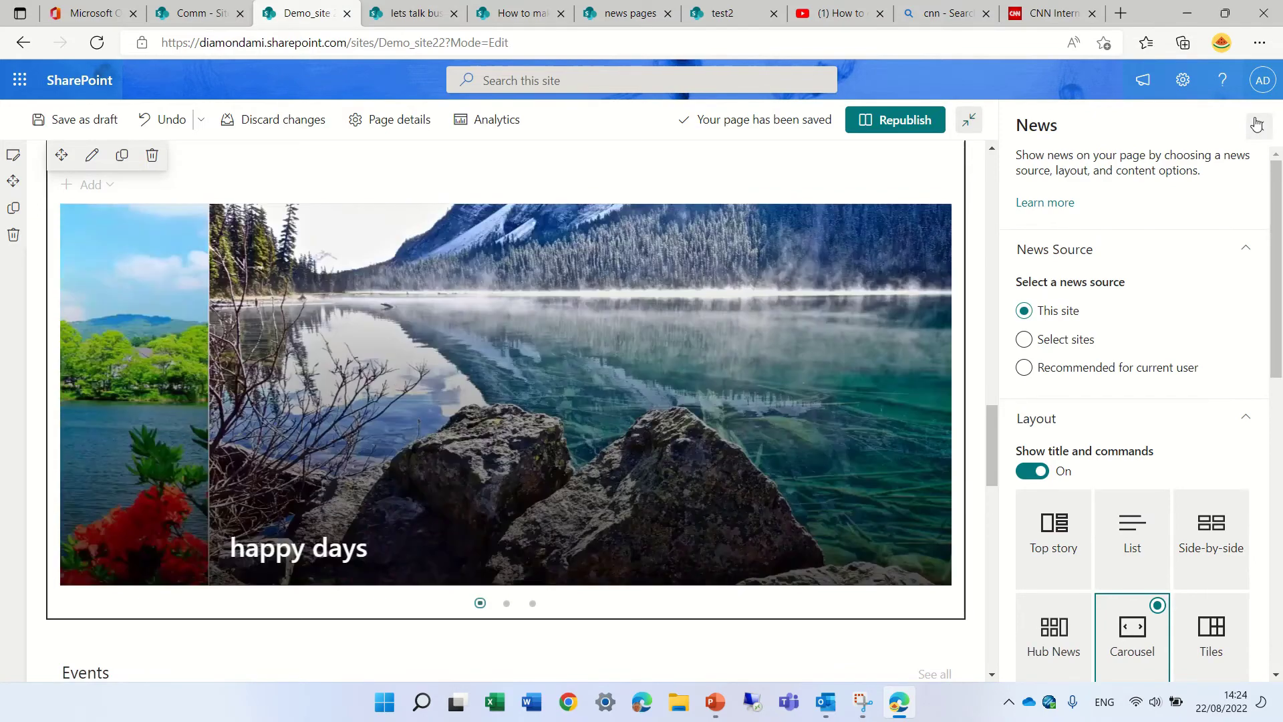
{"action": "left_click", "coordinate": [1256, 124]}
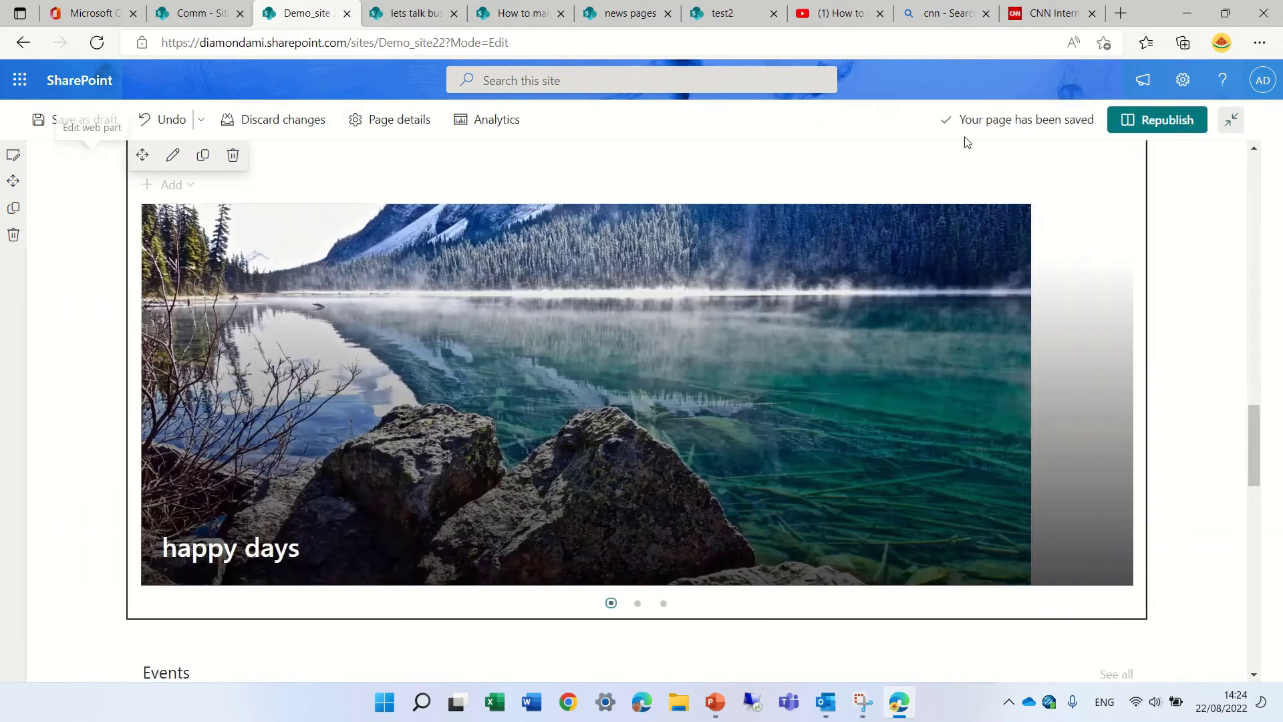
{"action": "left_click", "coordinate": [1208, 126]}
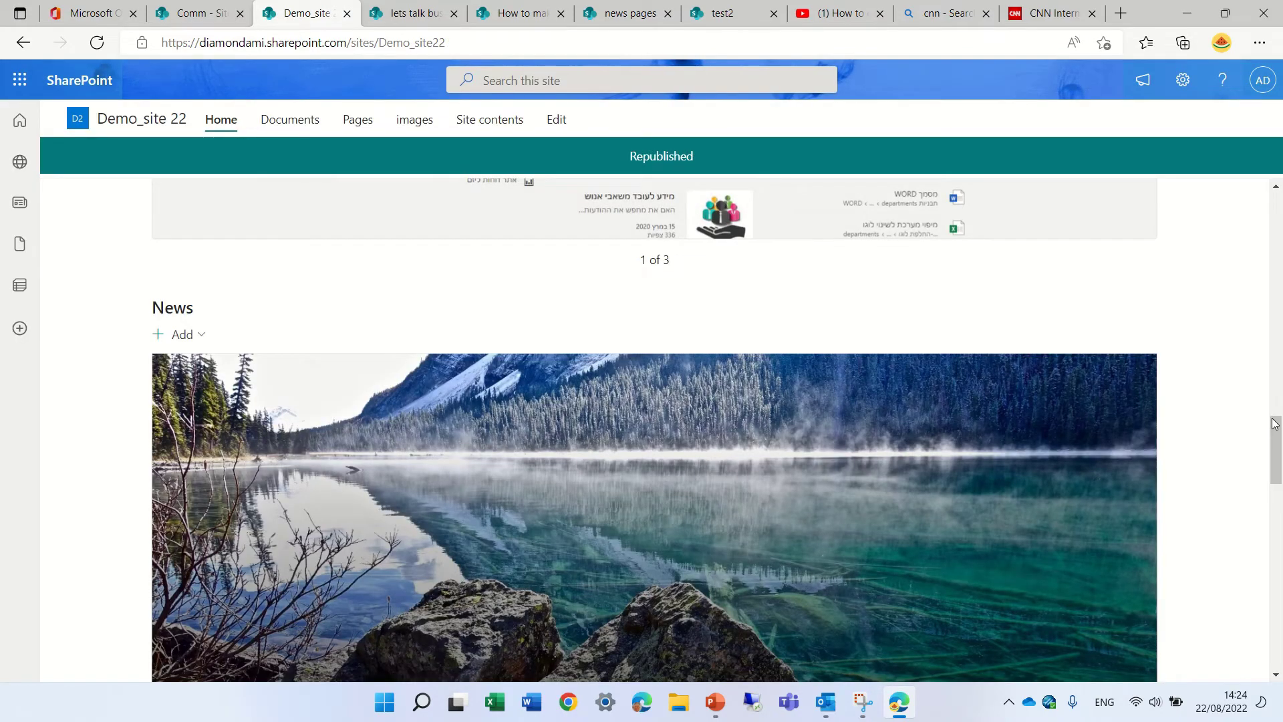
{"action": "left_click_drag", "start_coordinate": [1275, 422], "coordinate": [1278, 450]}
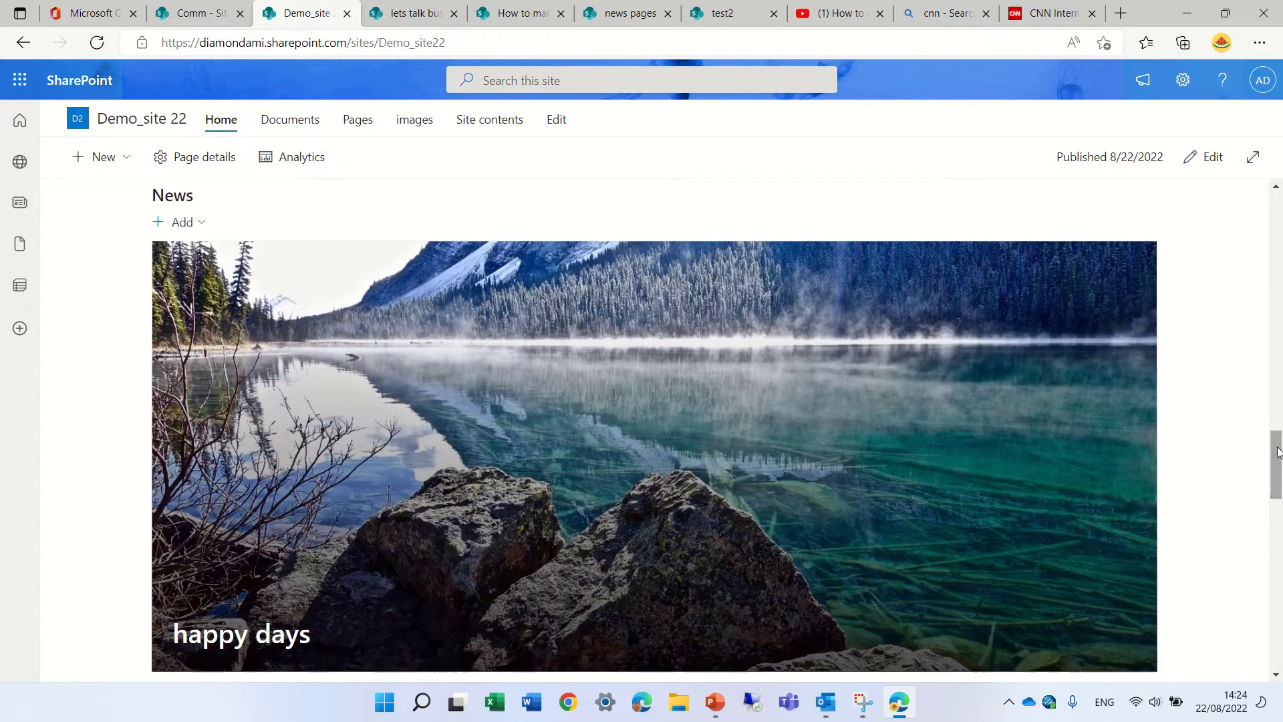
Step: Open the 'happy days' article and create a new news post from the Blank template
{"action": "left_click", "coordinate": [710, 422]}
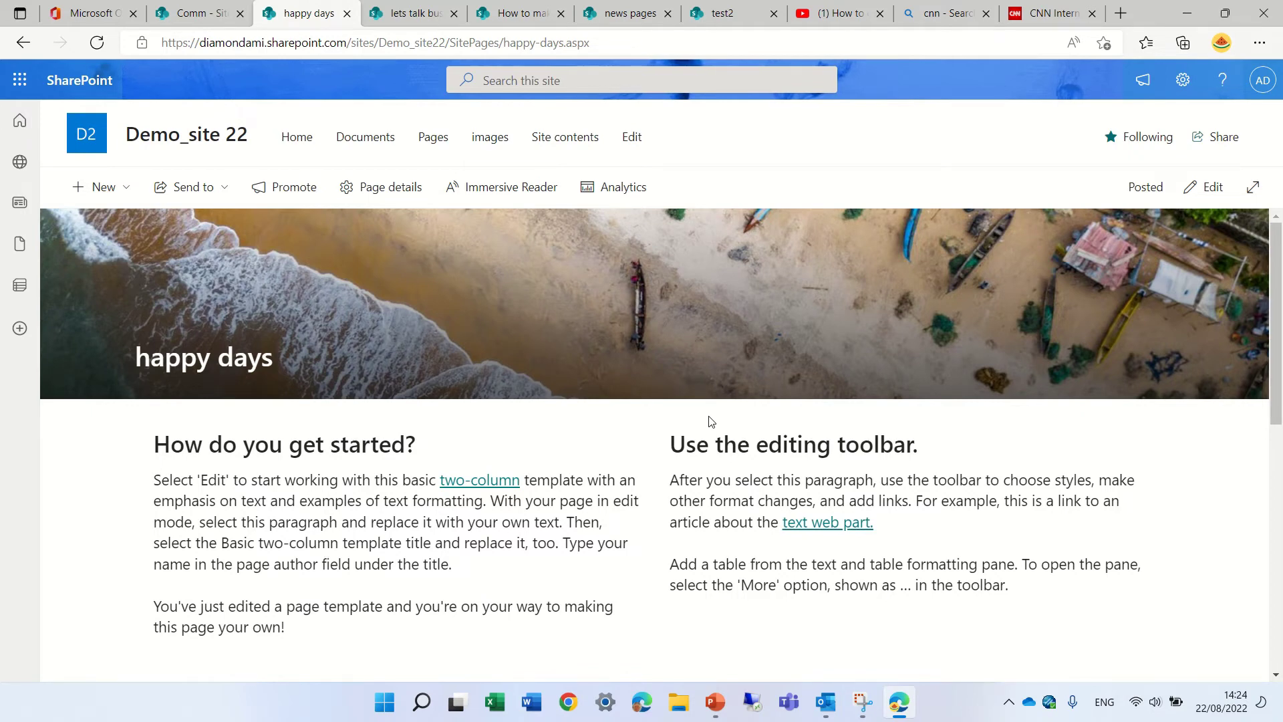
{"action": "left_click", "coordinate": [102, 187]}
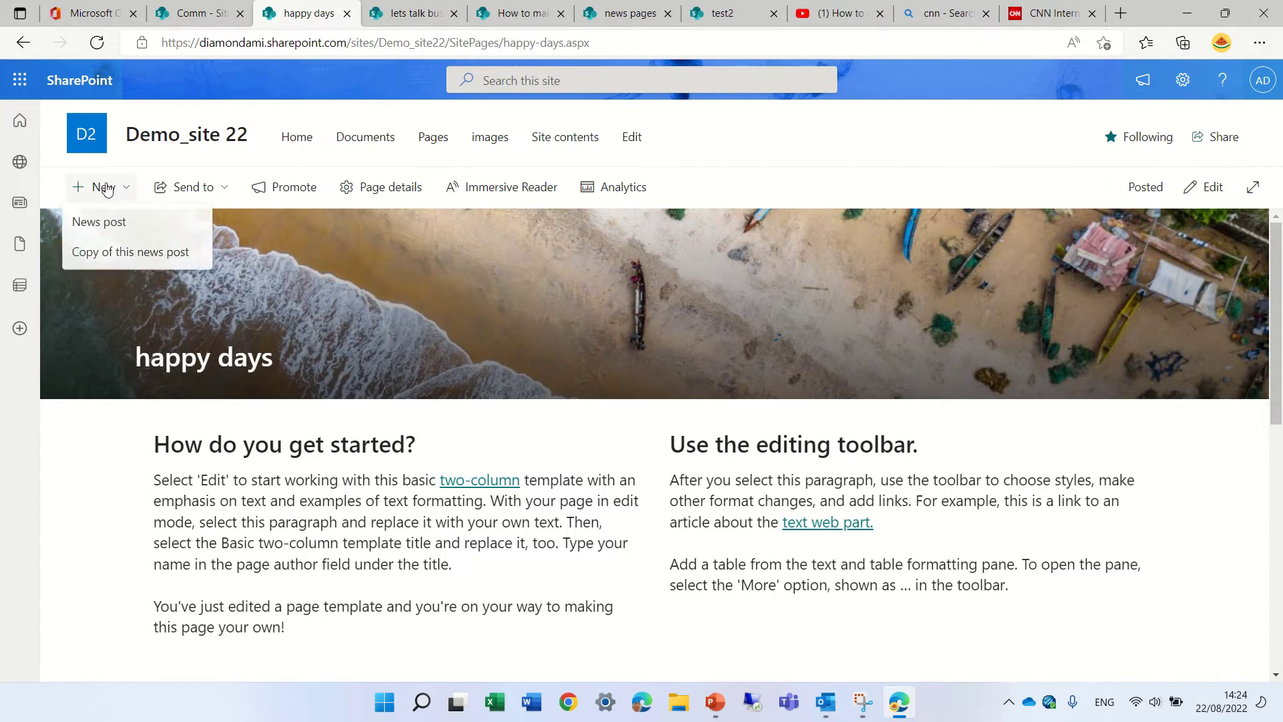
{"action": "left_click", "coordinate": [123, 222]}
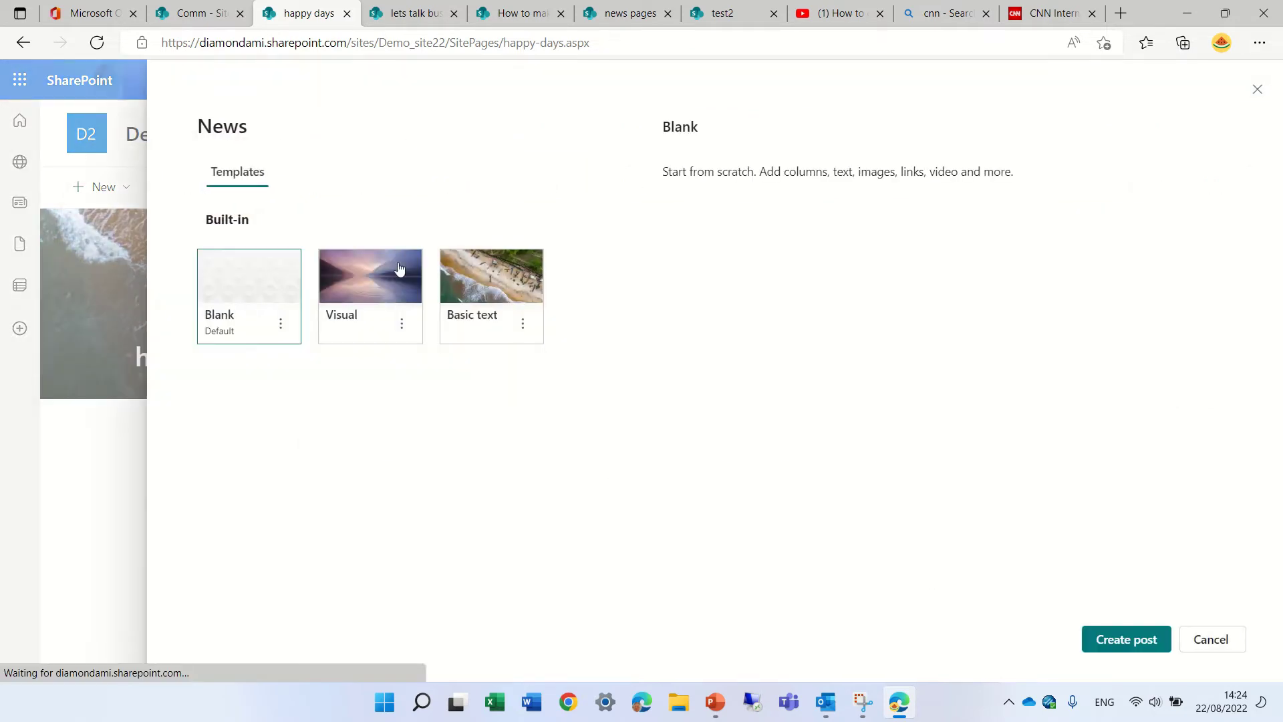
{"action": "left_click", "coordinate": [1138, 636]}
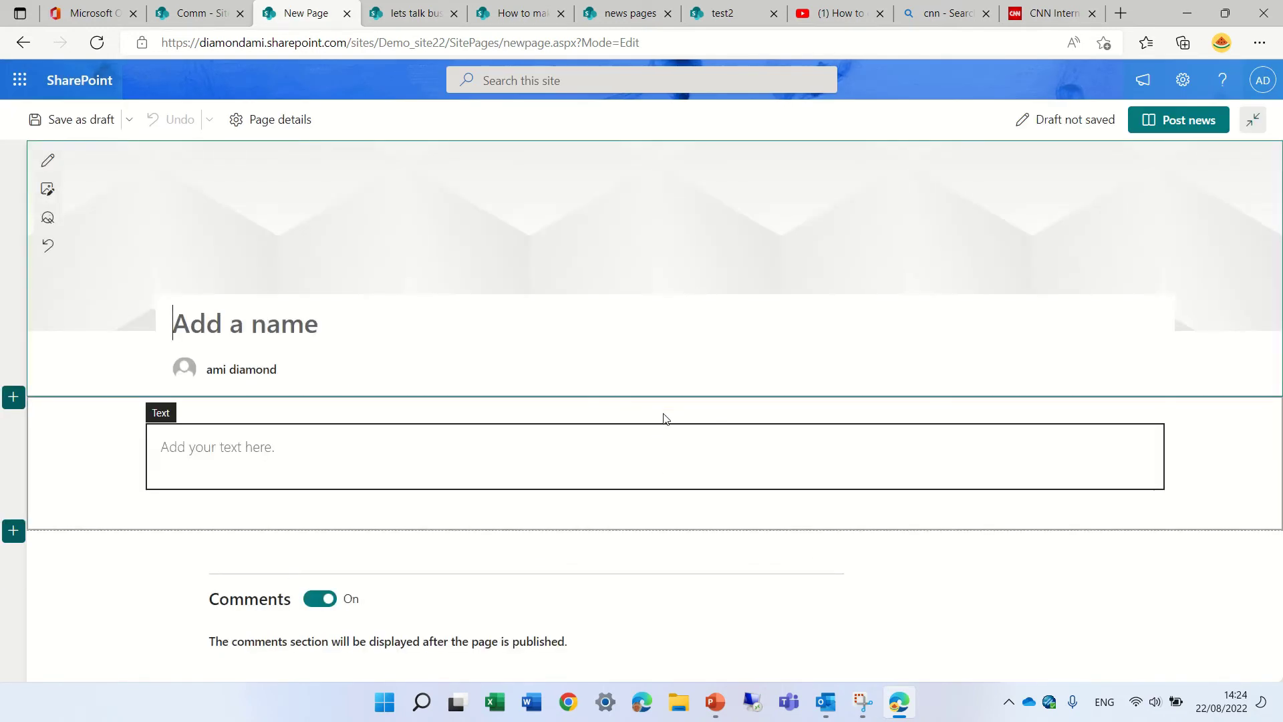
Step: Insert a Hero web part found by searching 'hero'
{"action": "left_click", "coordinate": [655, 410]}
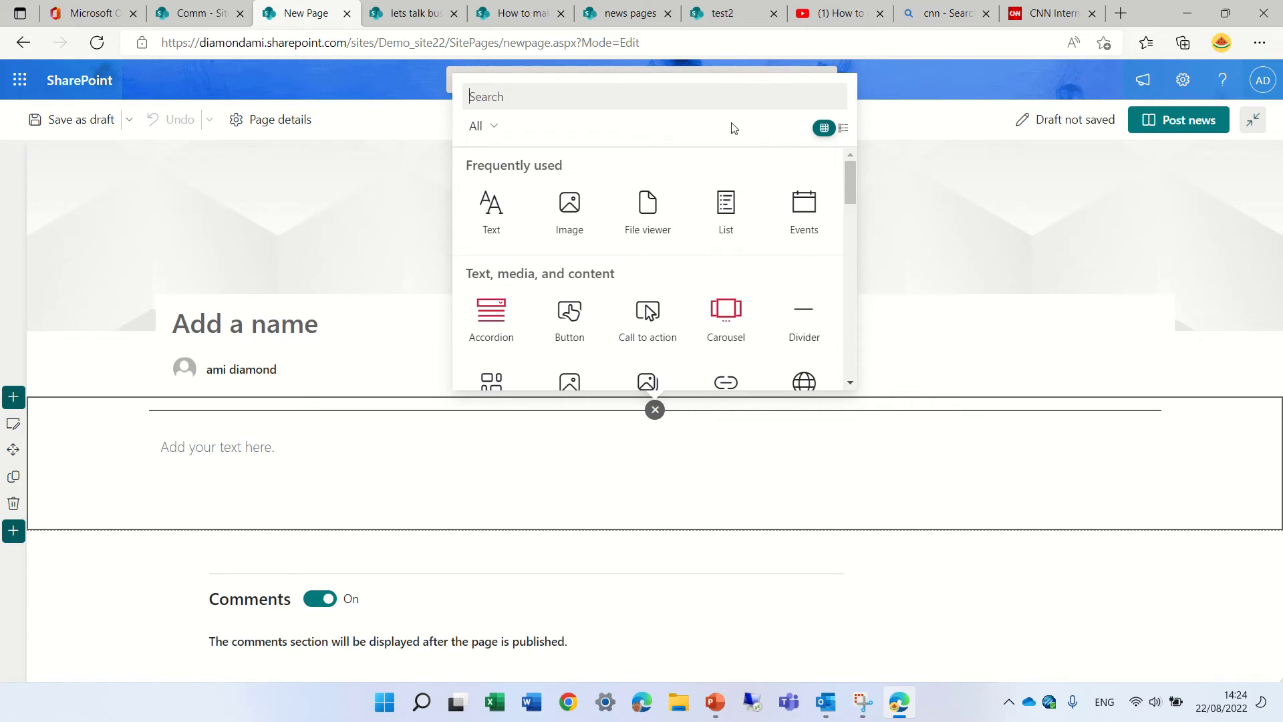
{"action": "type", "text": "hero"}
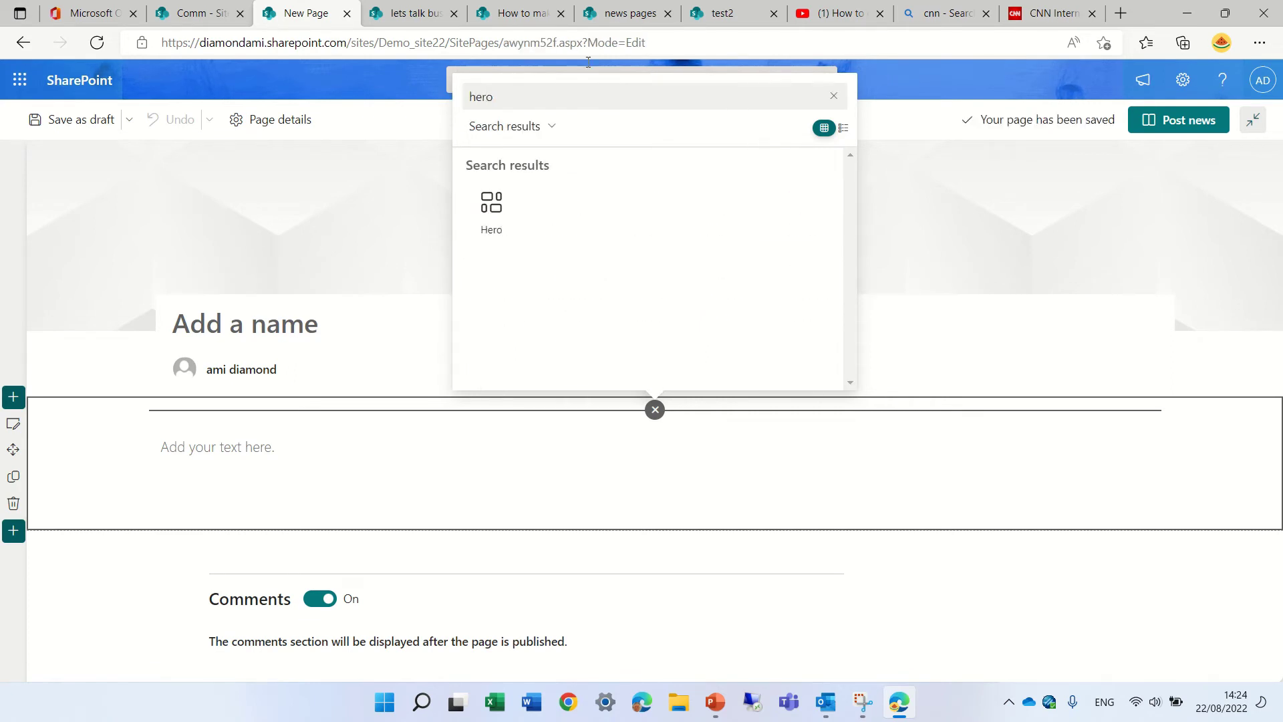
{"action": "left_click", "coordinate": [492, 207]}
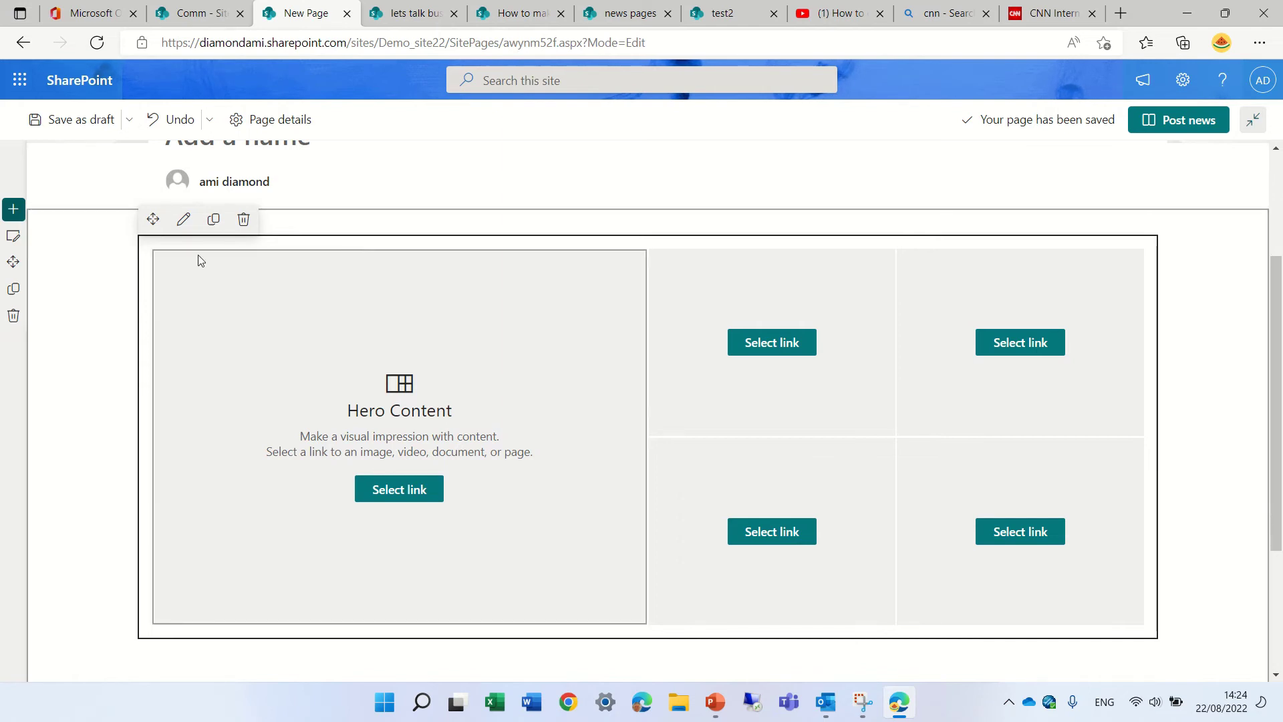
Step: Change the section layout to three columns
{"action": "left_click", "coordinate": [13, 236]}
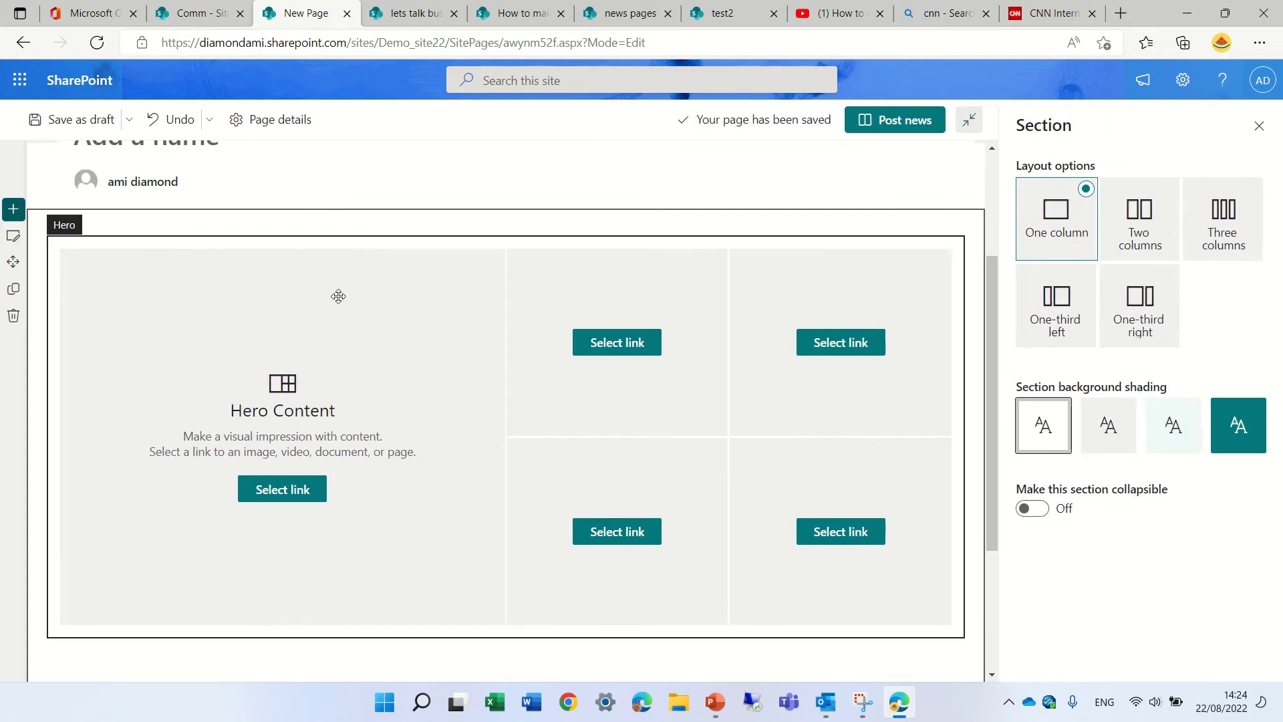
{"action": "left_click", "coordinate": [1229, 213]}
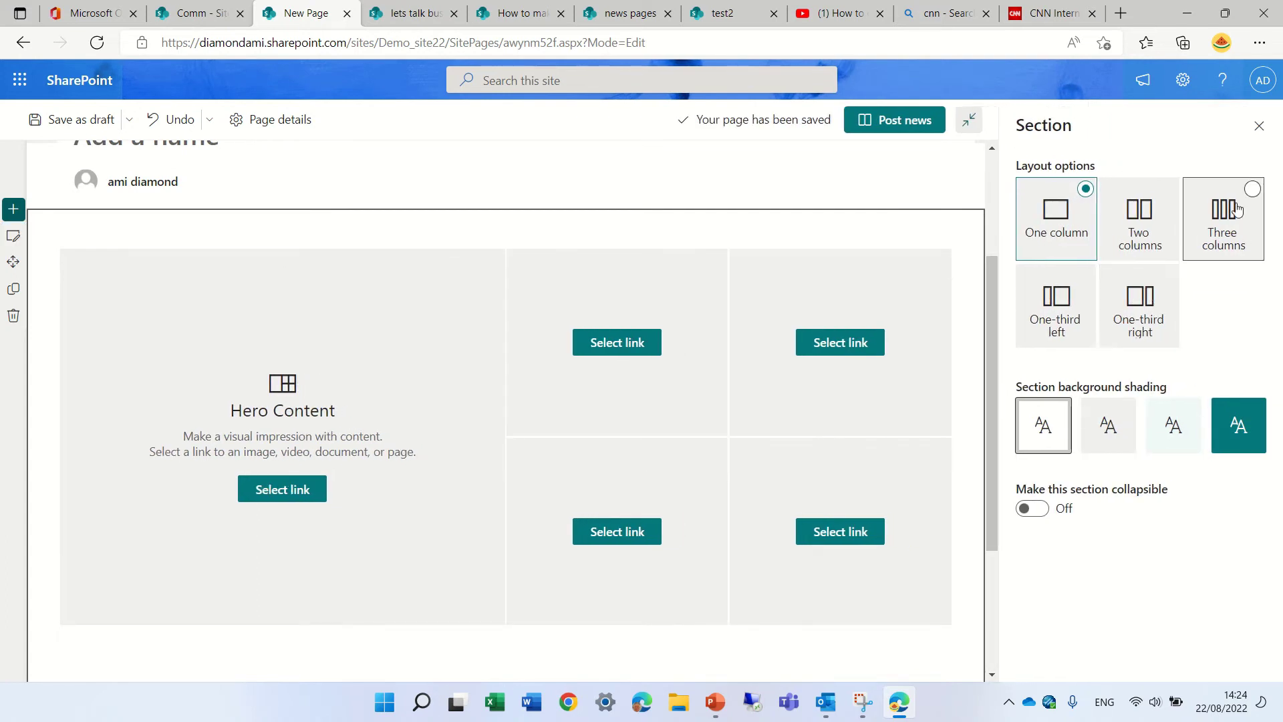
{"action": "left_click", "coordinate": [1259, 127]}
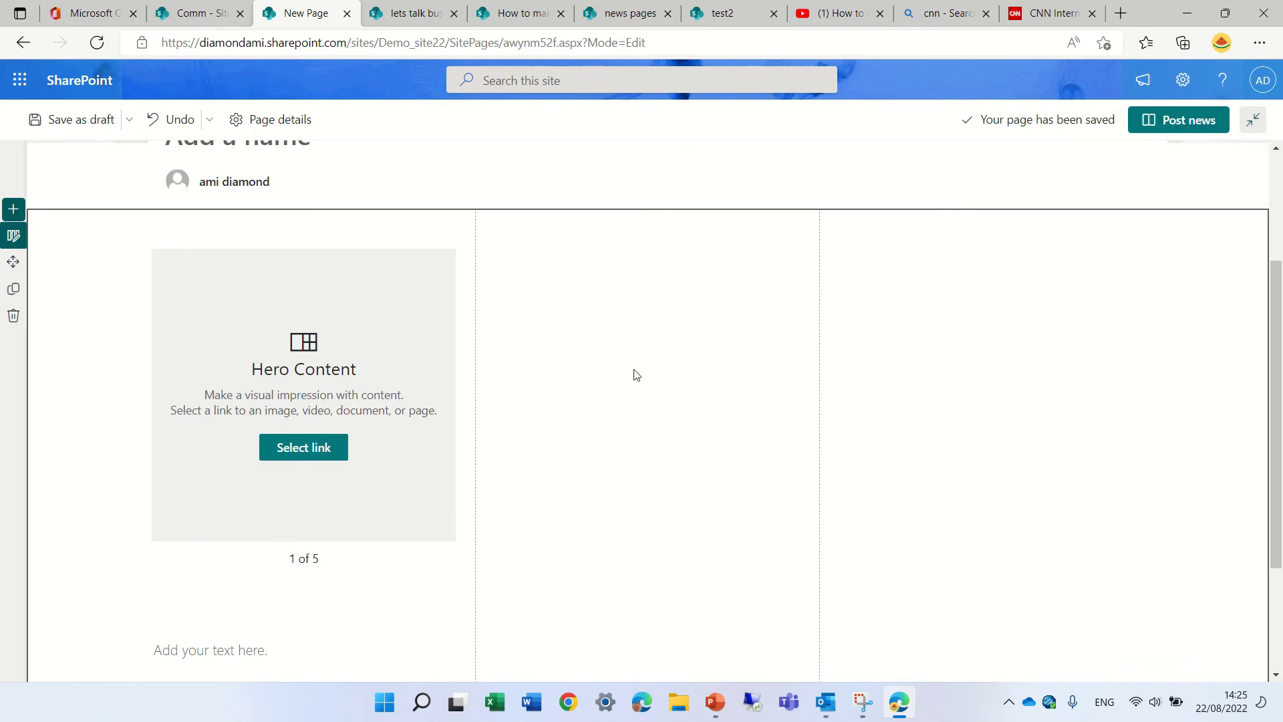
Step: Dismiss the blank-title error, title the post 'test hero', and post it
{"action": "left_click", "coordinate": [1175, 125]}
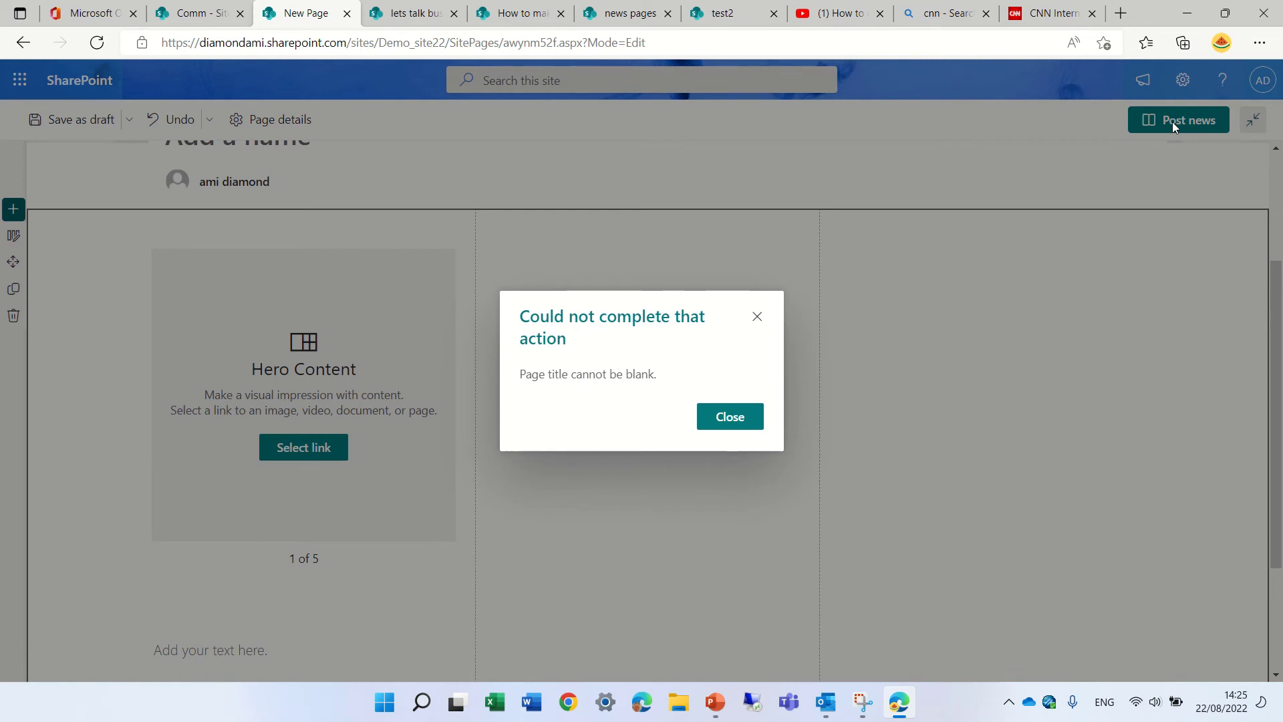
{"action": "left_click", "coordinate": [719, 416]}
{"action": "scroll", "coordinate": [1277, 404], "scroll_direction": "up", "scroll_amount": 3}
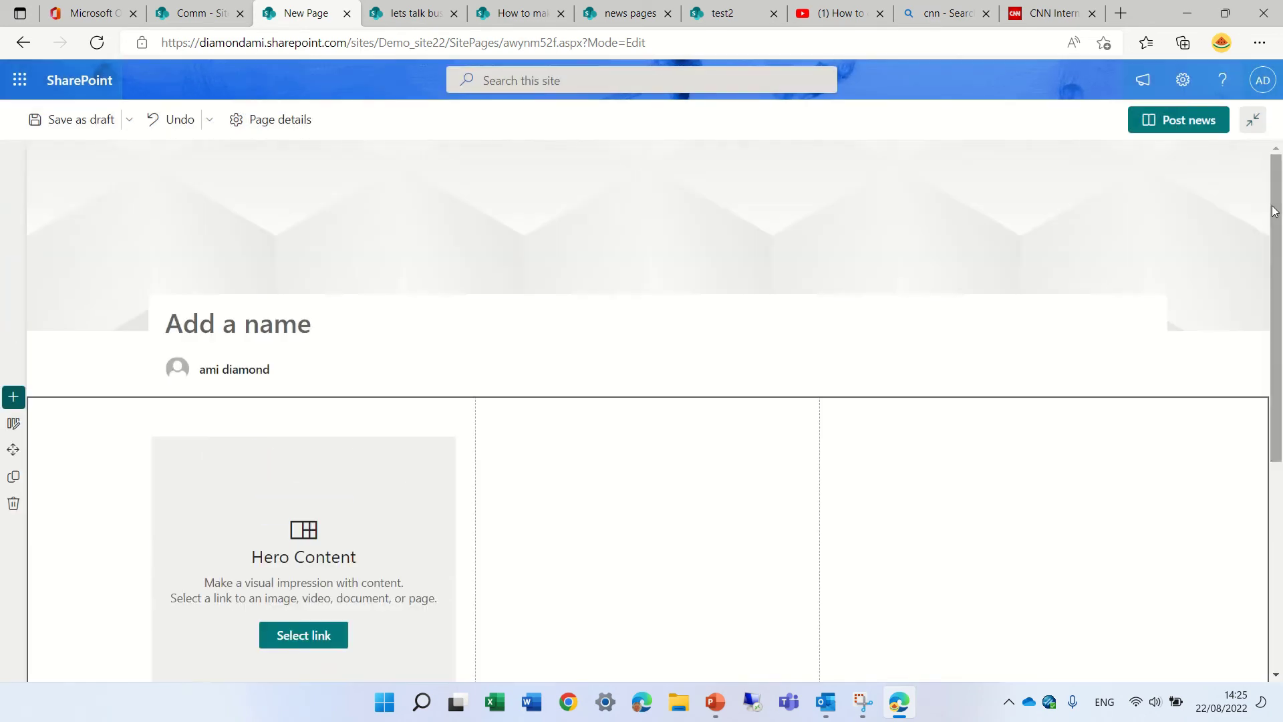
{"action": "left_click", "coordinate": [309, 321]}
{"action": "type", "text": "test hero"}
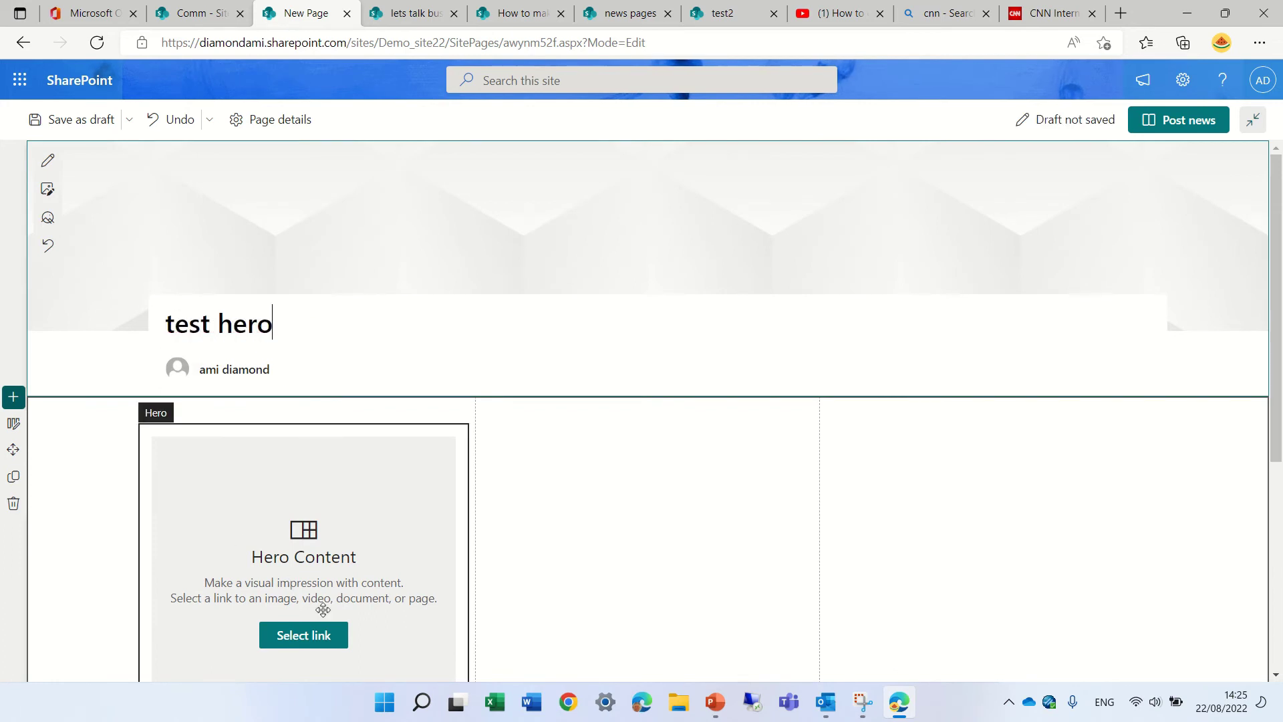
{"action": "left_click", "coordinate": [323, 635]}
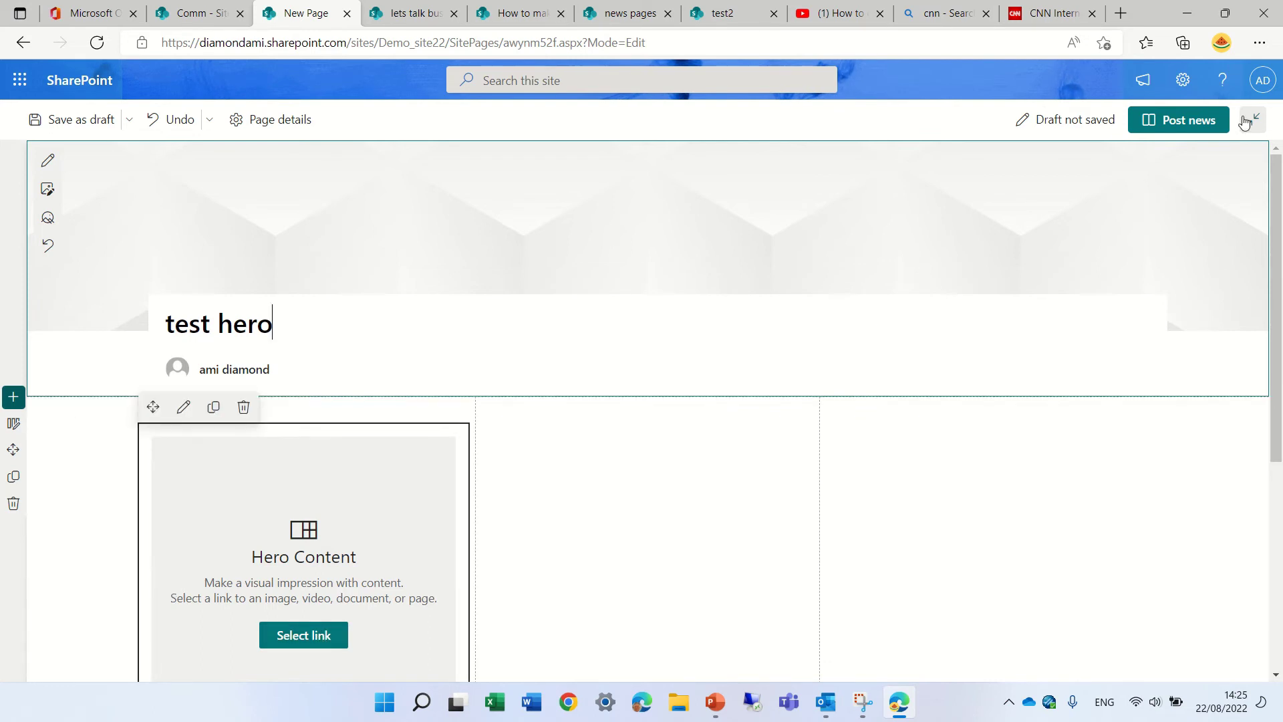
{"action": "left_click", "coordinate": [1198, 122]}
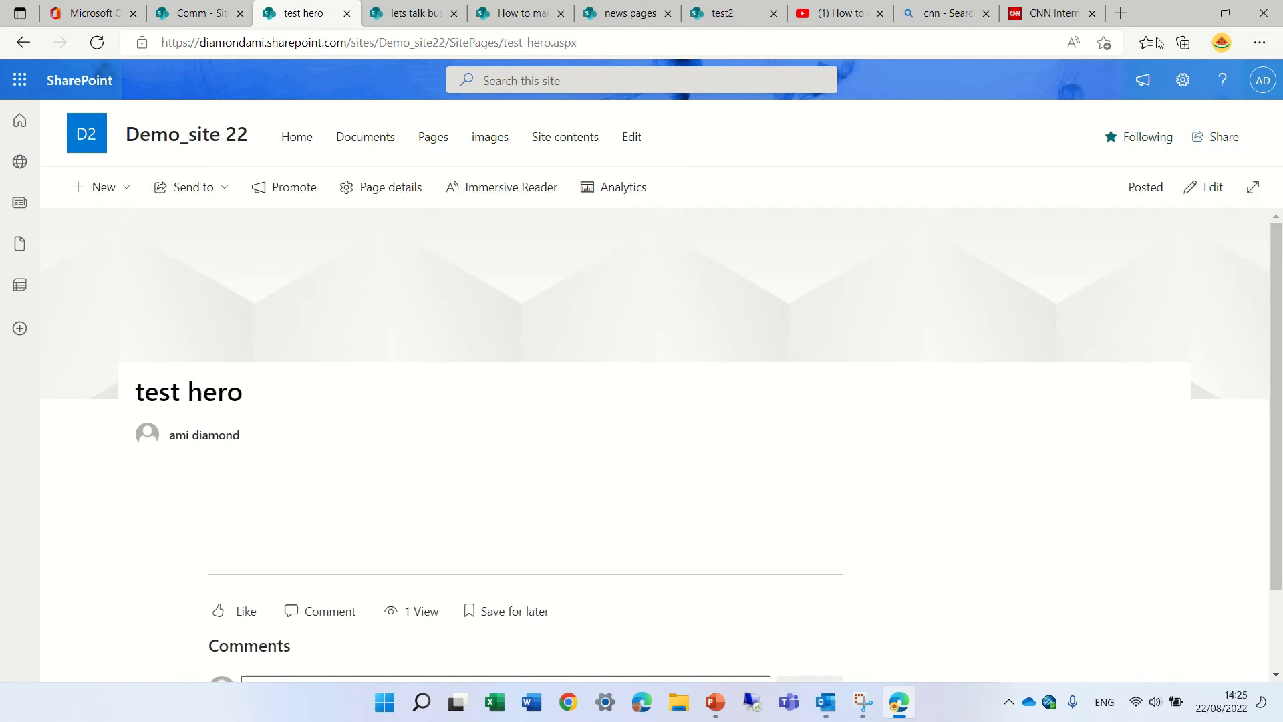
{"action": "left_click", "coordinate": [1208, 195]}
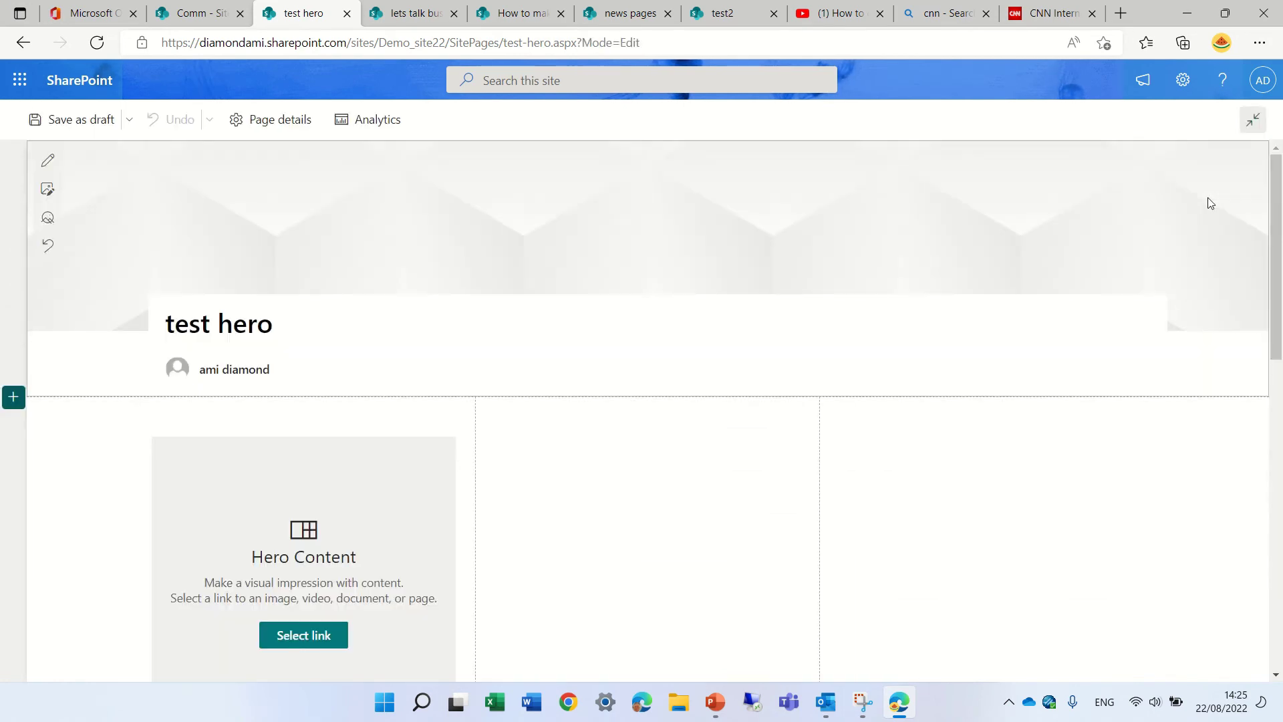
{"action": "scroll", "coordinate": [591, 368], "scroll_direction": "down", "scroll_amount": 3}
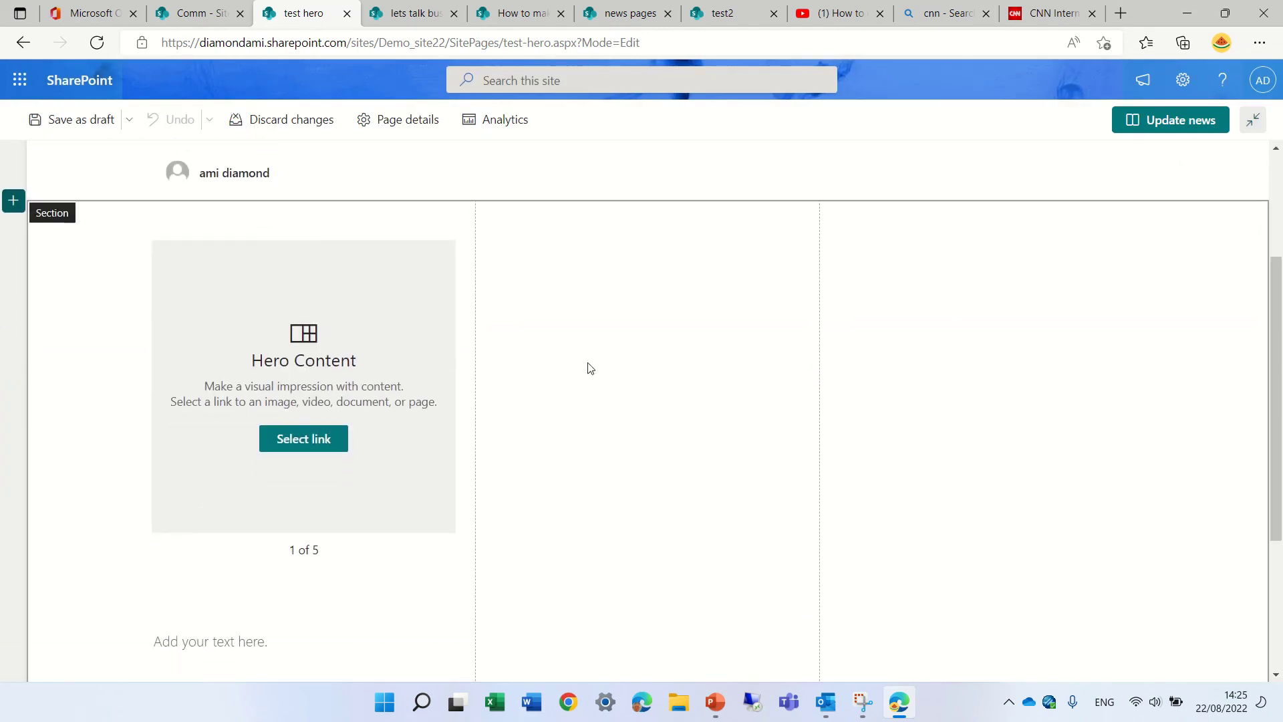
{"action": "left_click", "coordinate": [297, 439]}
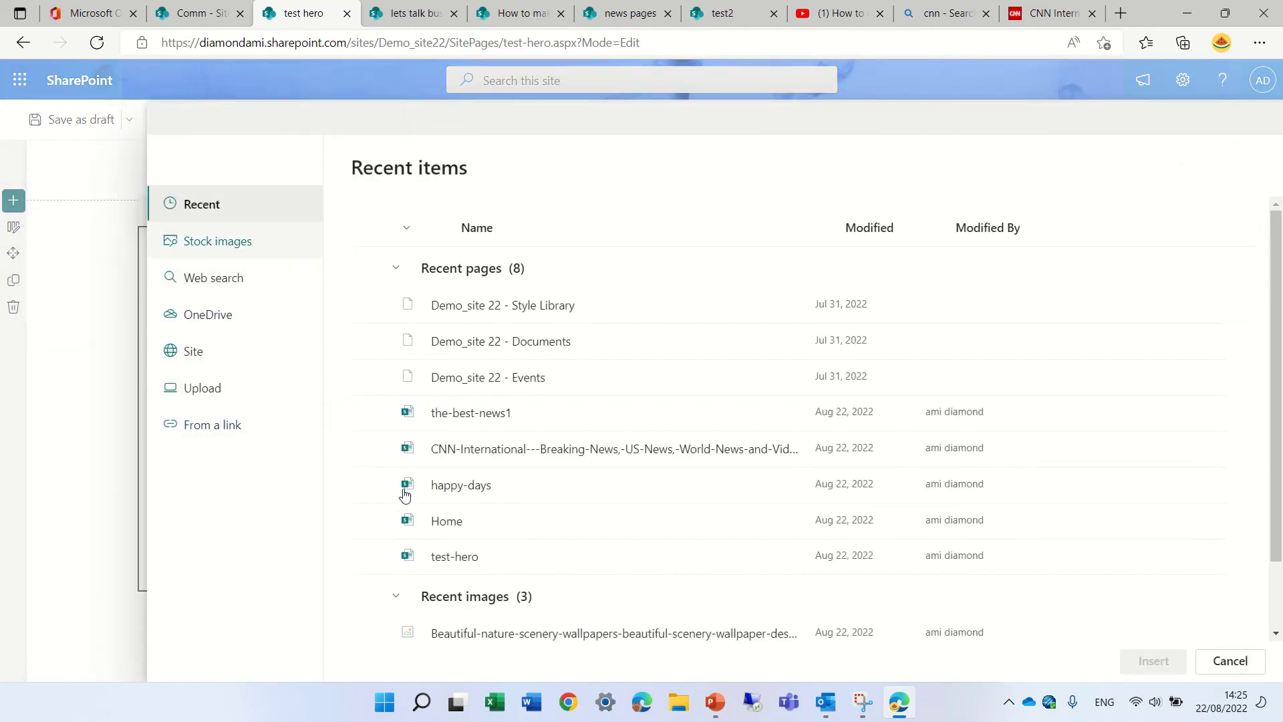
{"action": "left_click", "coordinate": [246, 434]}
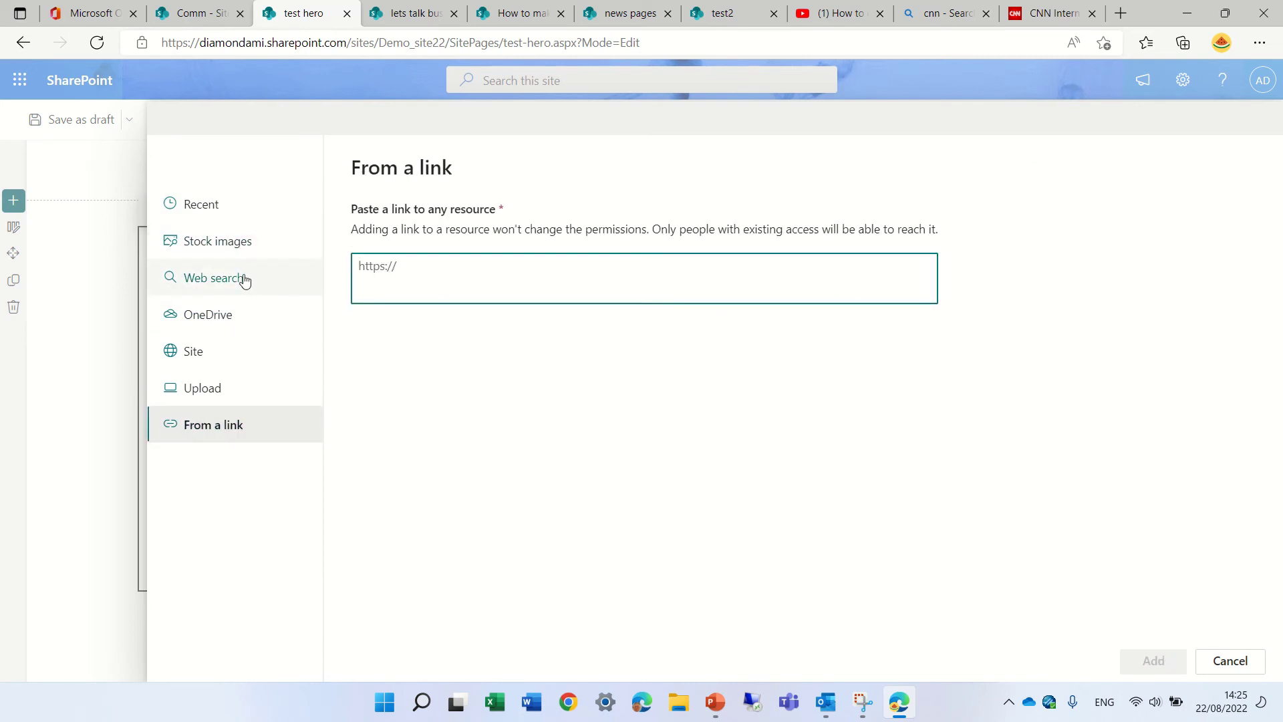
{"action": "left_click", "coordinate": [1053, 13]}
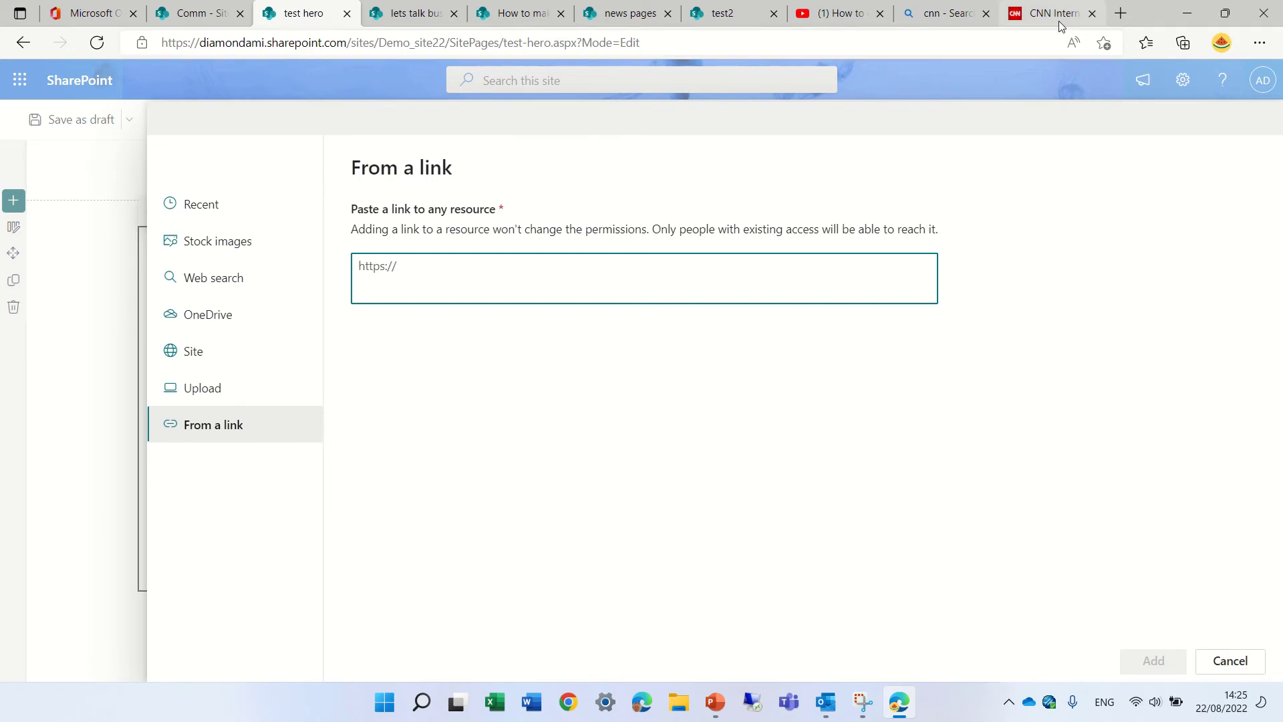
{"action": "left_click", "coordinate": [897, 38]}
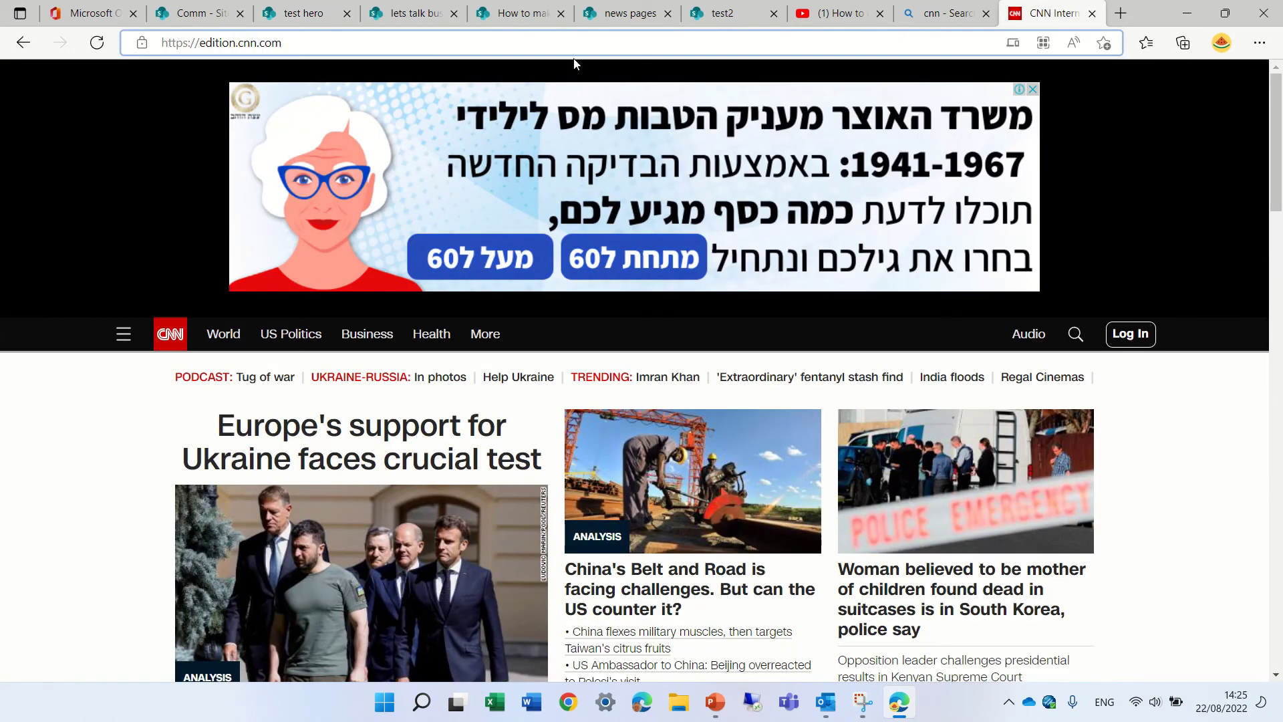
{"action": "left_click_drag", "start_coordinate": [219, 37], "coordinate": [113, 39]}
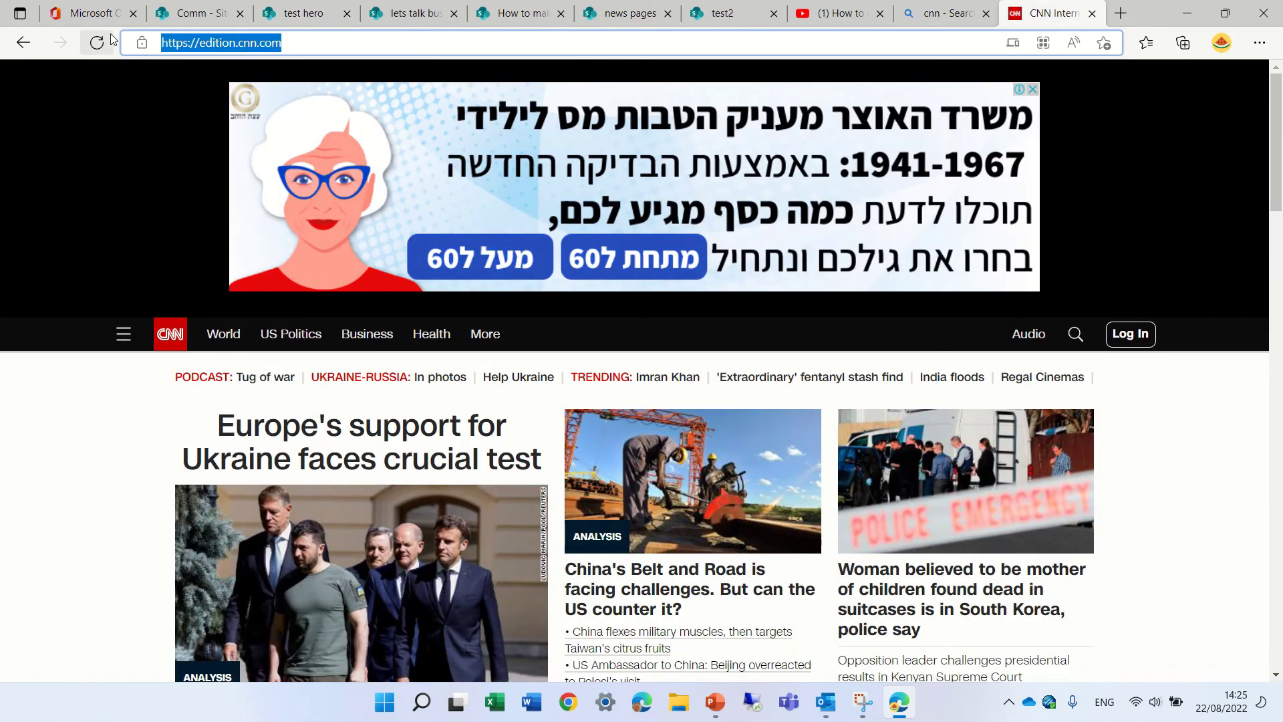
{"action": "left_click", "coordinate": [200, 21]}
{"action": "left_click", "coordinate": [294, 23]}
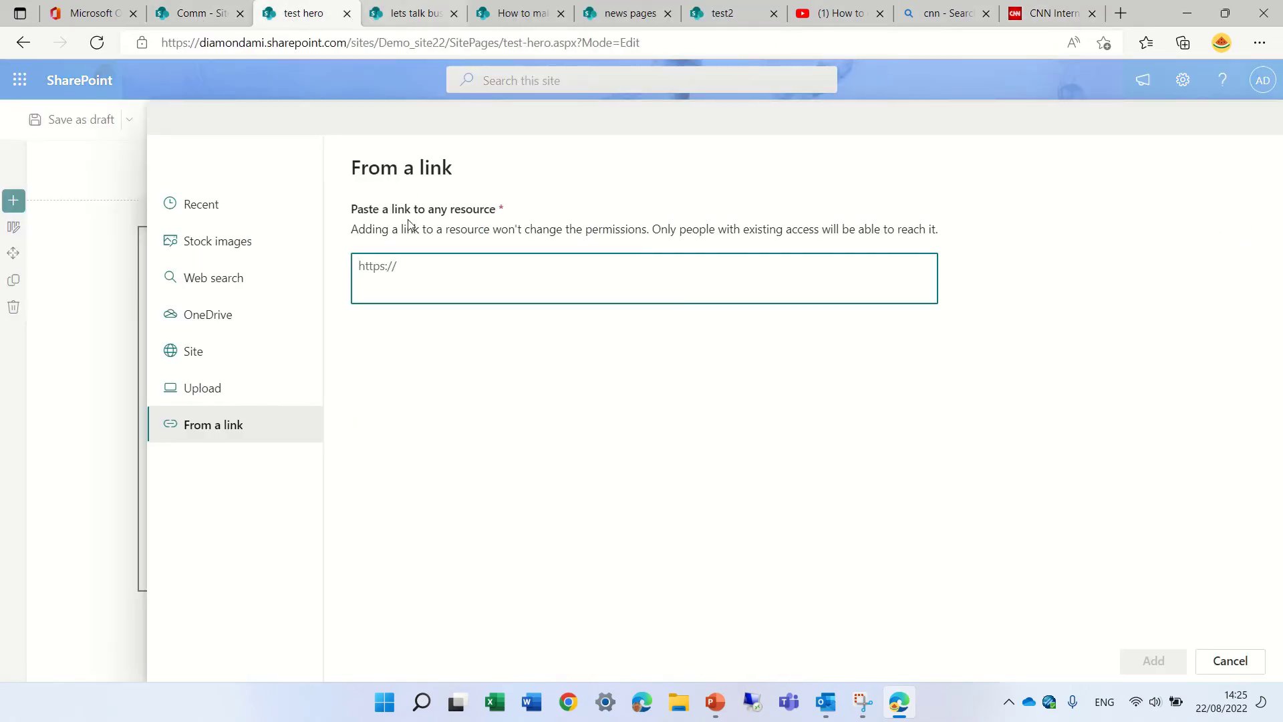
{"action": "left_click", "coordinate": [411, 254]}
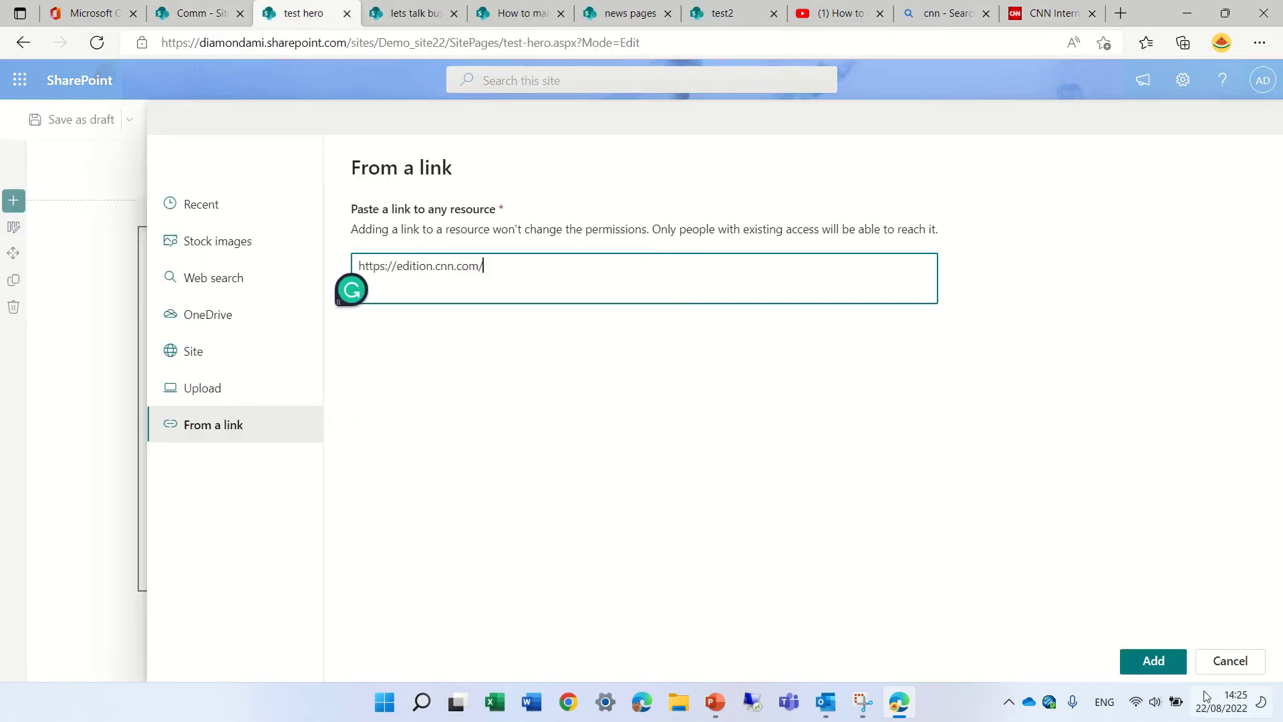
{"action": "left_click", "coordinate": [1156, 662]}
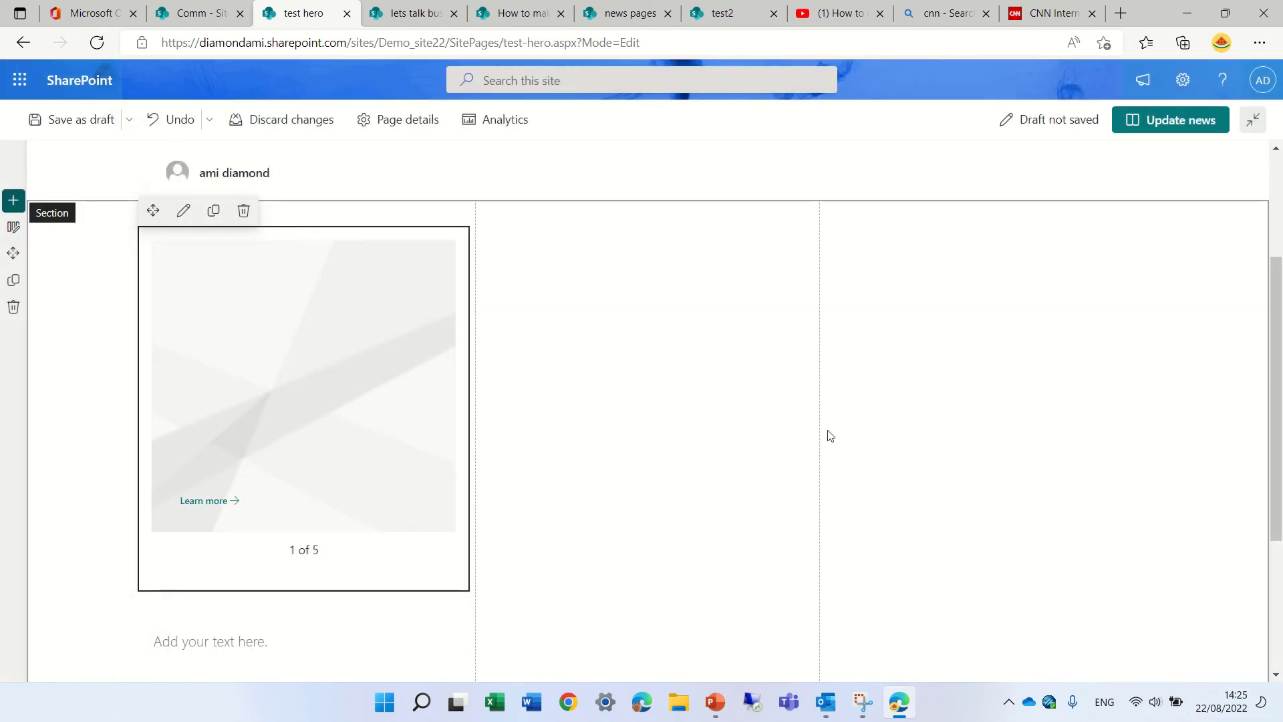
Step: Set the first tile's background to Custom image after trying Color block and auto-selected options
{"action": "mouse_move", "coordinate": [270, 368]}
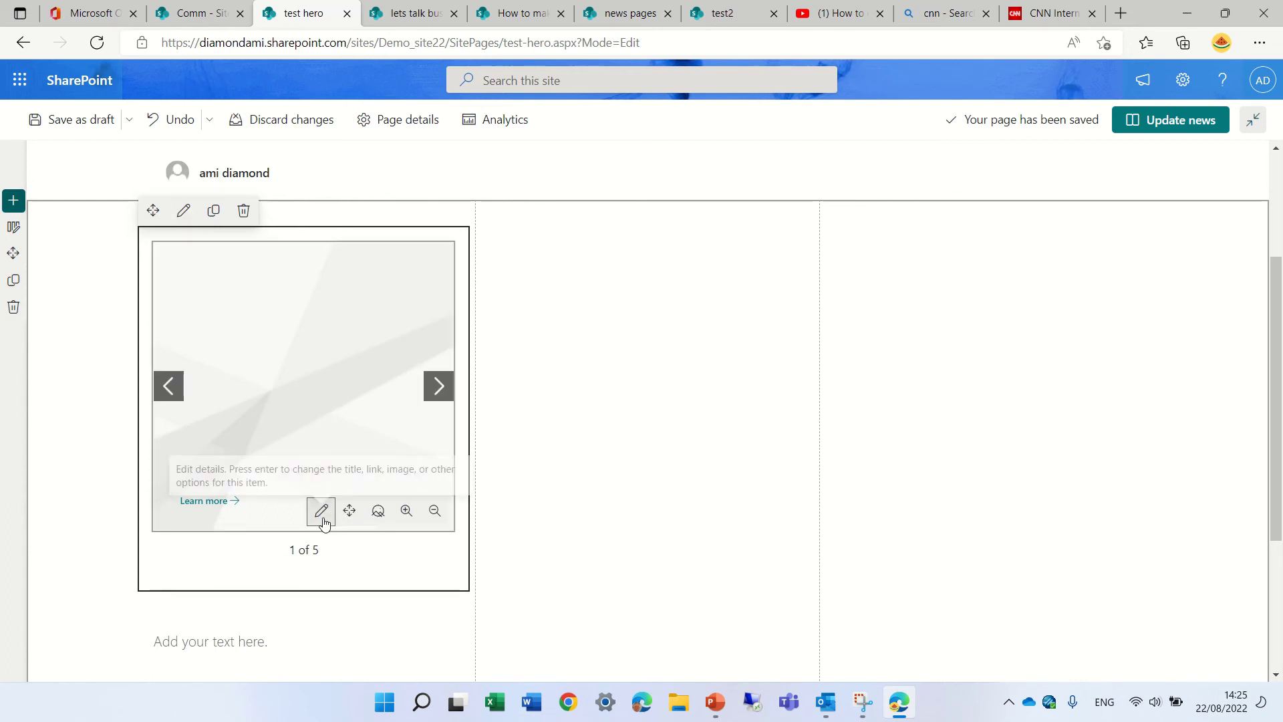
{"action": "left_click", "coordinate": [322, 519]}
{"action": "left_click", "coordinate": [1072, 457]}
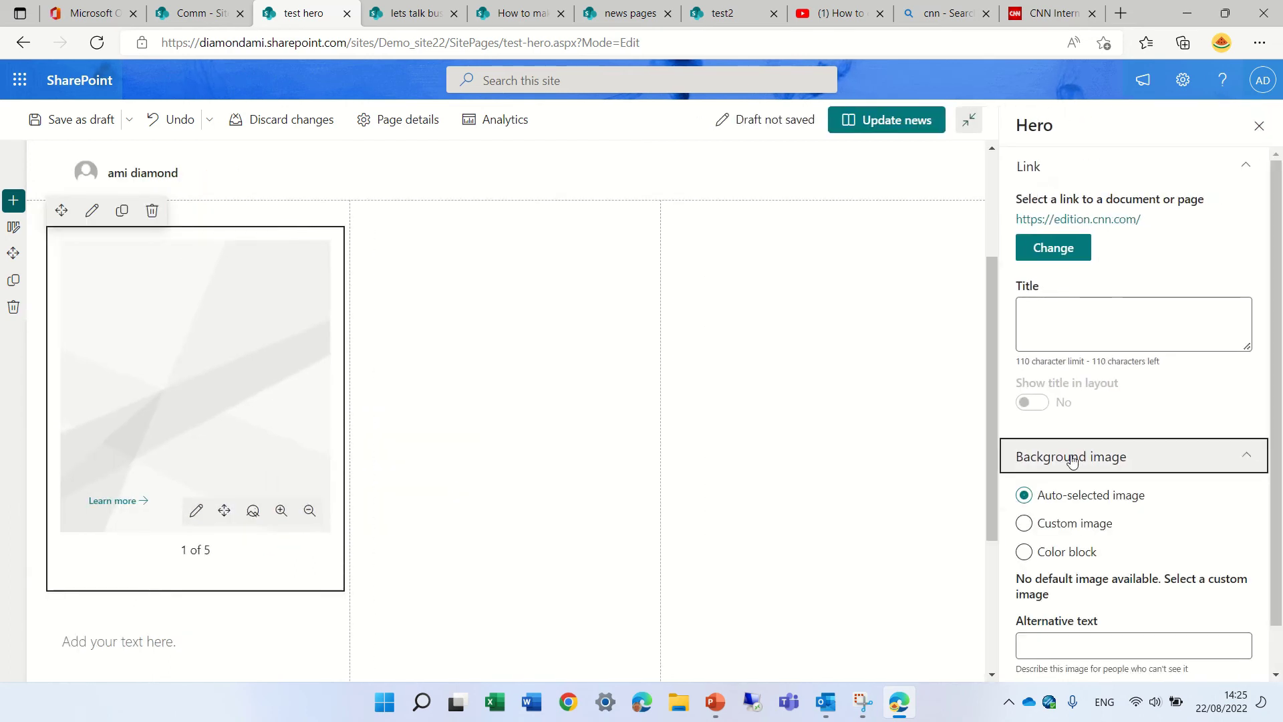
{"action": "left_click", "coordinate": [1038, 528]}
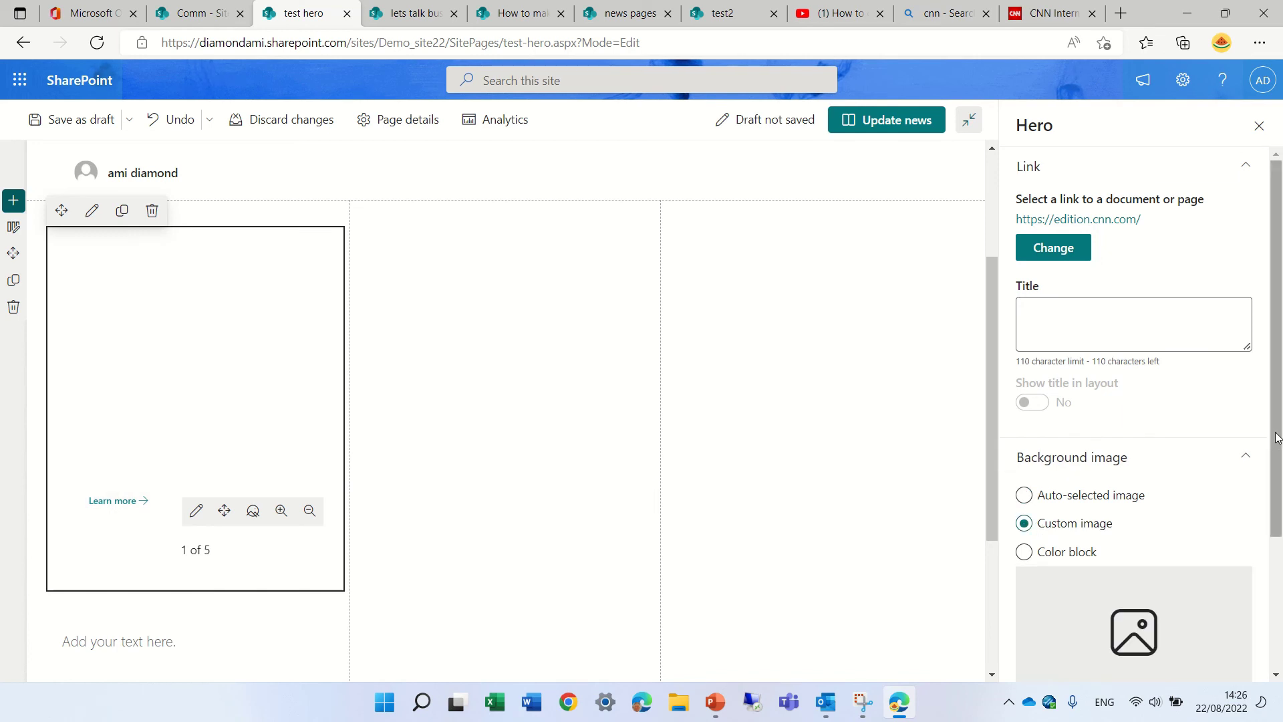
{"action": "scroll", "coordinate": [1015, 441], "scroll_direction": "down", "scroll_amount": 3}
{"action": "left_click", "coordinate": [1024, 364]}
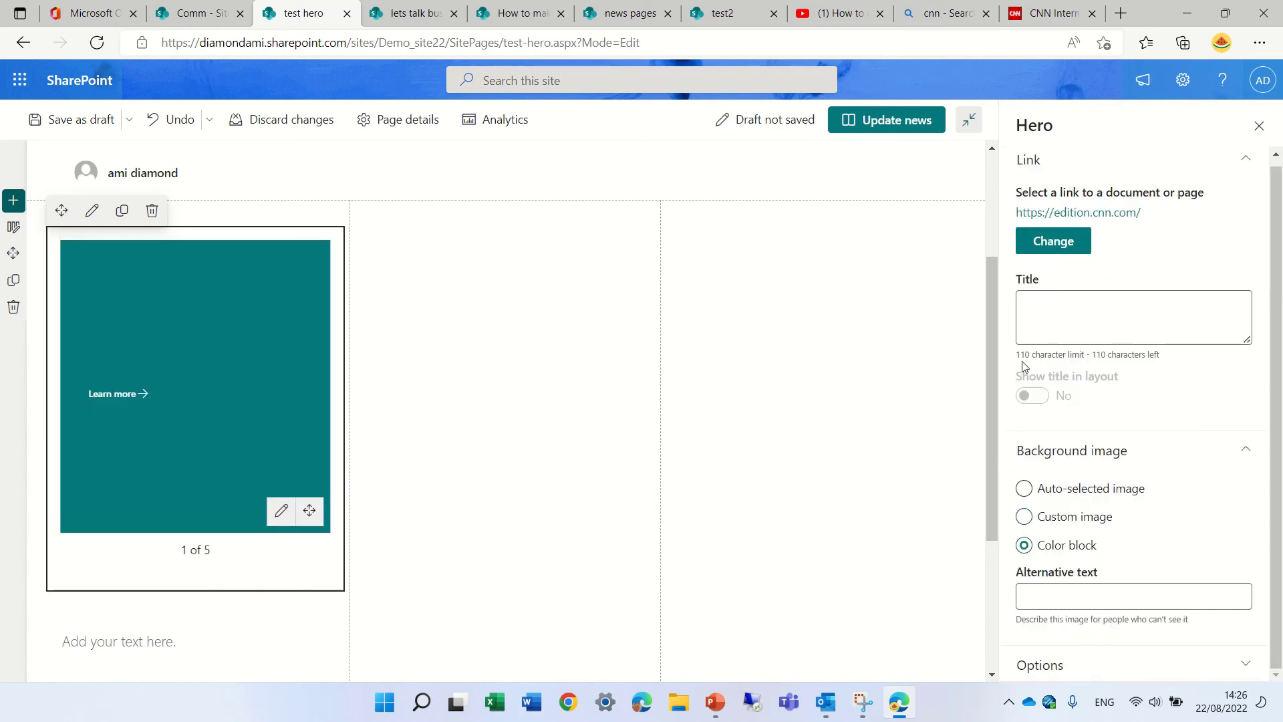
{"action": "left_click", "coordinate": [1023, 490]}
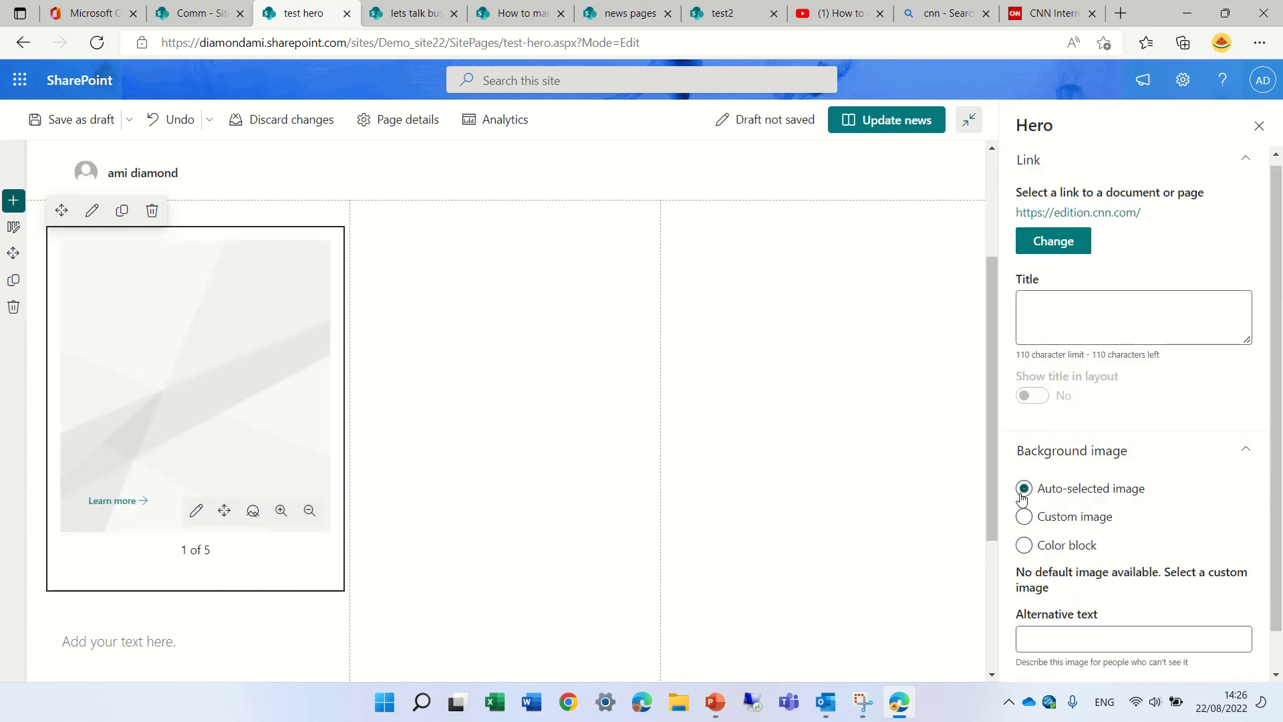
{"action": "left_click", "coordinate": [1035, 520]}
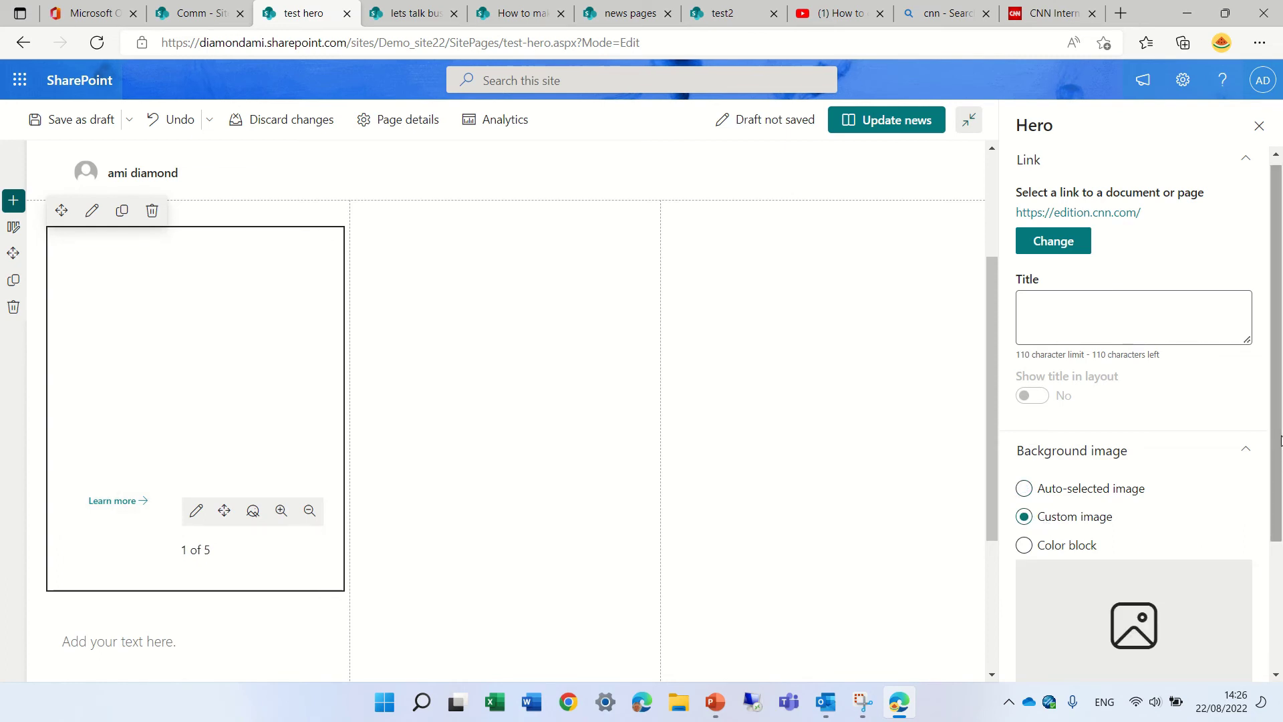
Step: Insert the lakeside red-flower picture as the first tile's custom background
{"action": "scroll", "coordinate": [1070, 588], "scroll_direction": "down", "scroll_amount": 2}
{"action": "left_click", "coordinate": [1074, 596]}
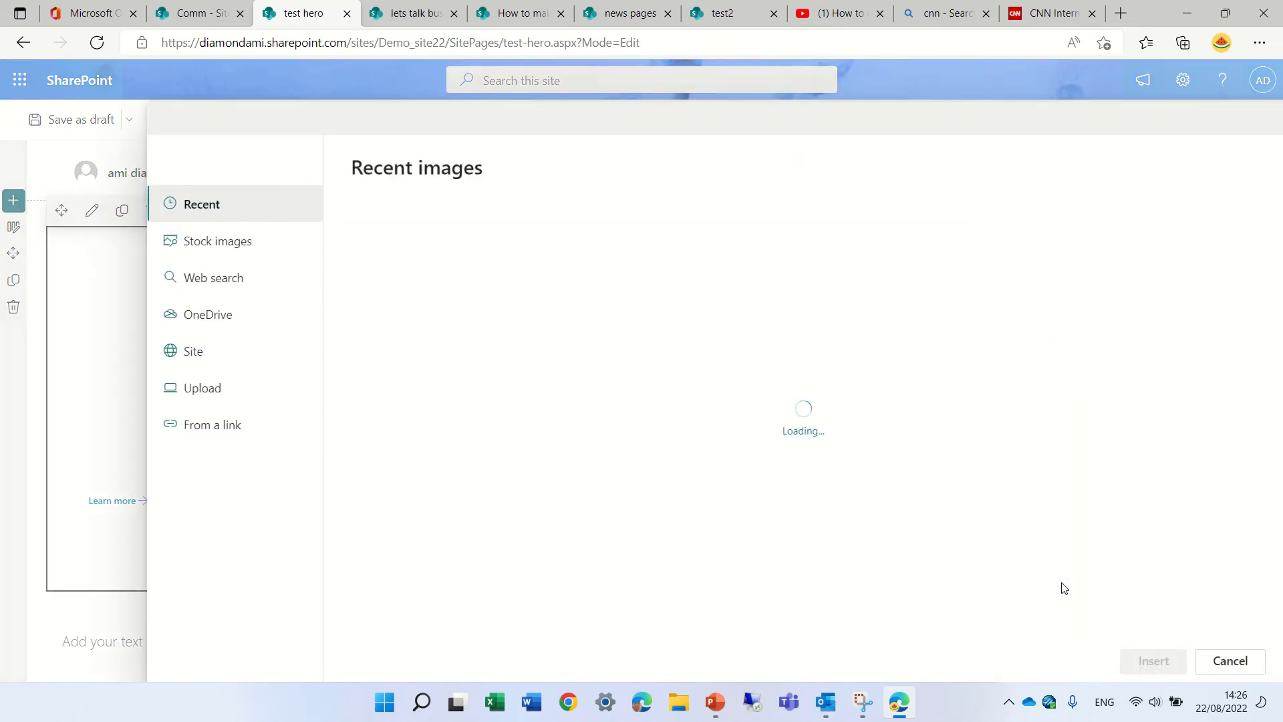
{"action": "left_click", "coordinate": [546, 276]}
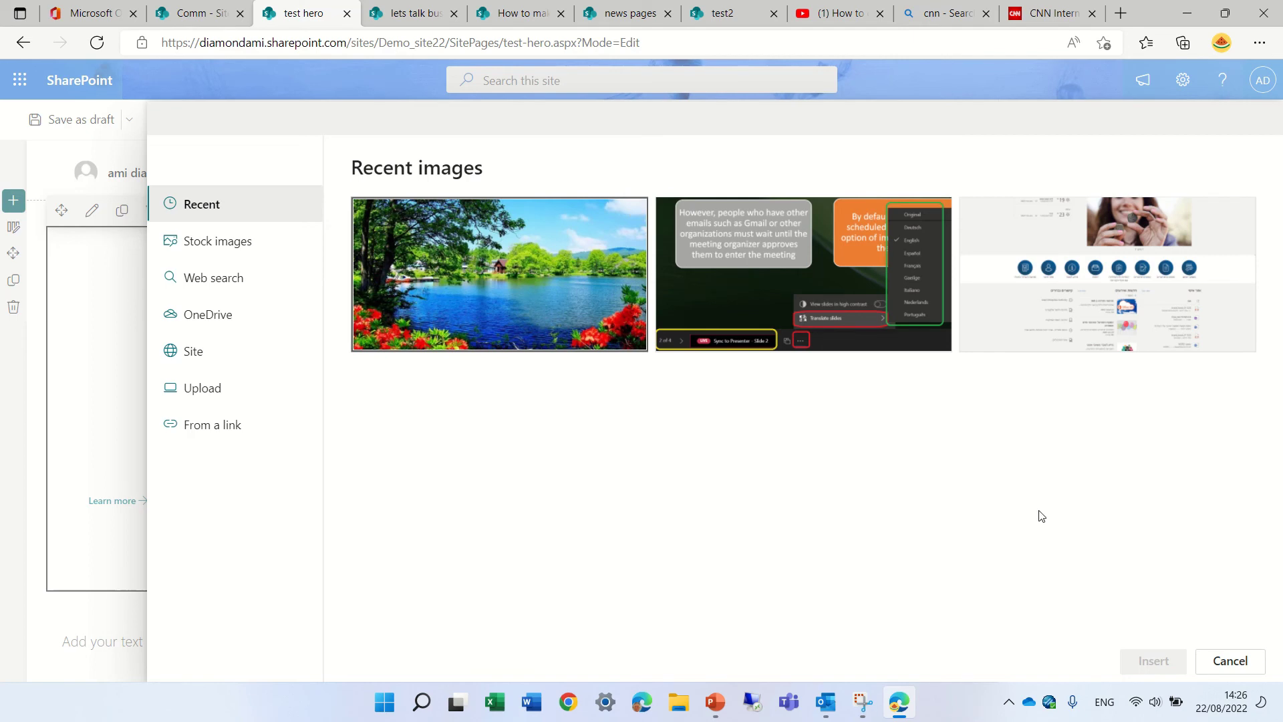
{"action": "left_click", "coordinate": [634, 213]}
{"action": "left_click", "coordinate": [1158, 659]}
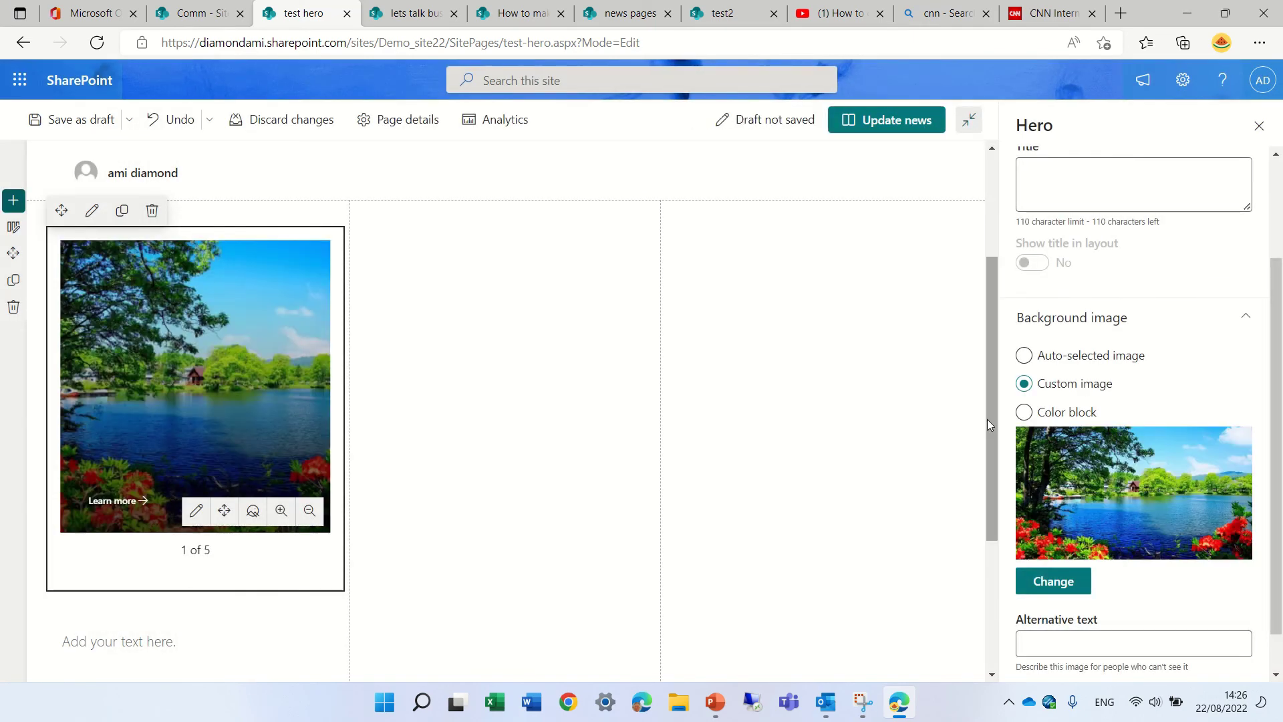
Step: Link the second Hero tile to the test-hero page
{"action": "mouse_move", "coordinate": [235, 456]}
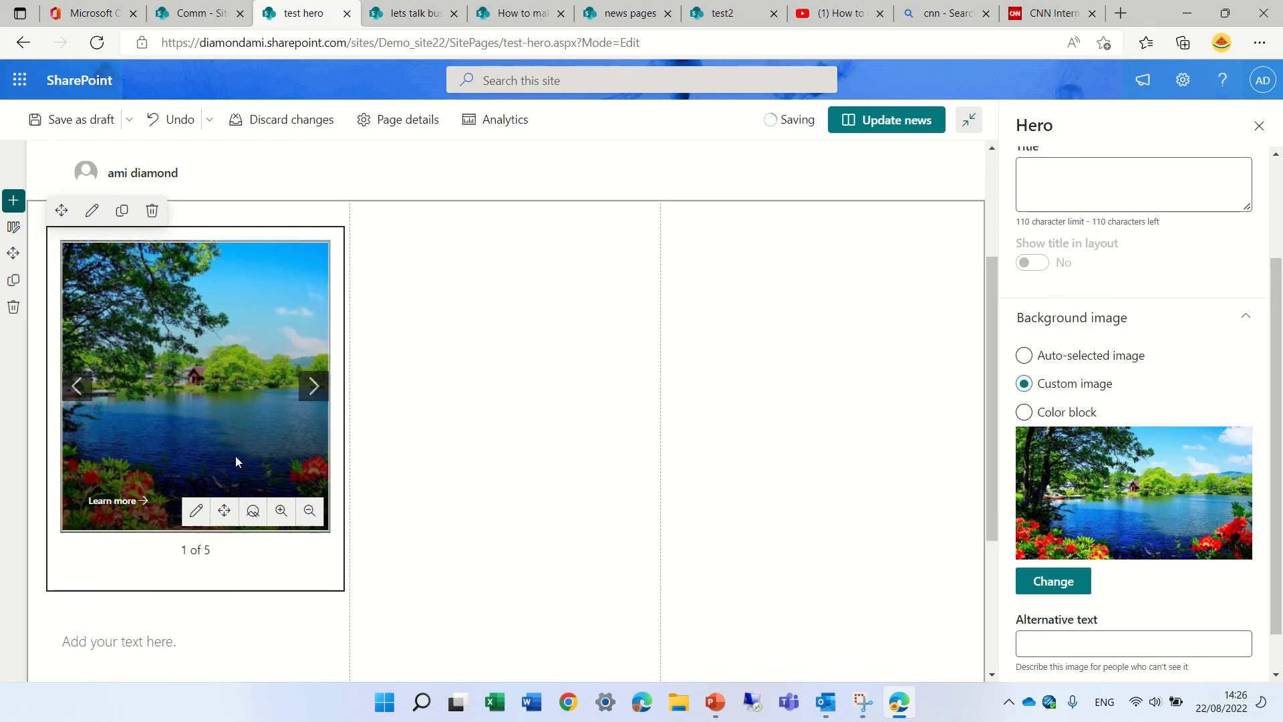
{"action": "left_click", "coordinate": [317, 387]}
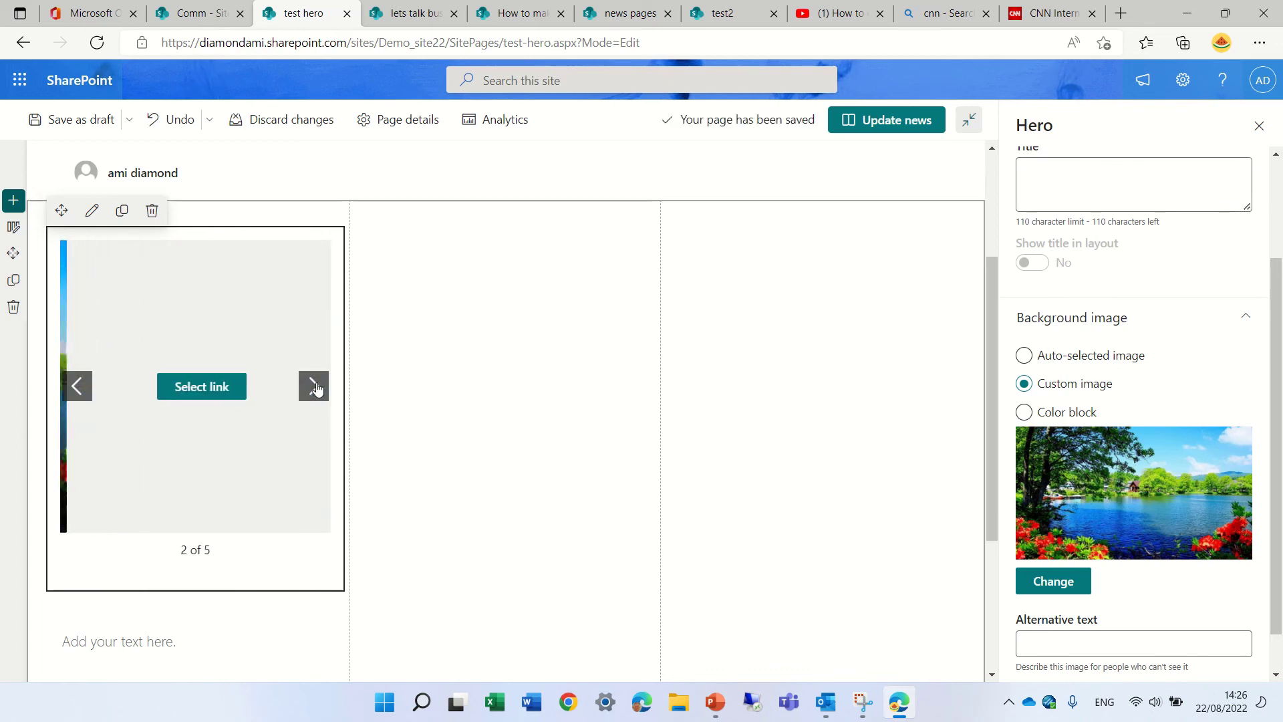
{"action": "left_click", "coordinate": [226, 391]}
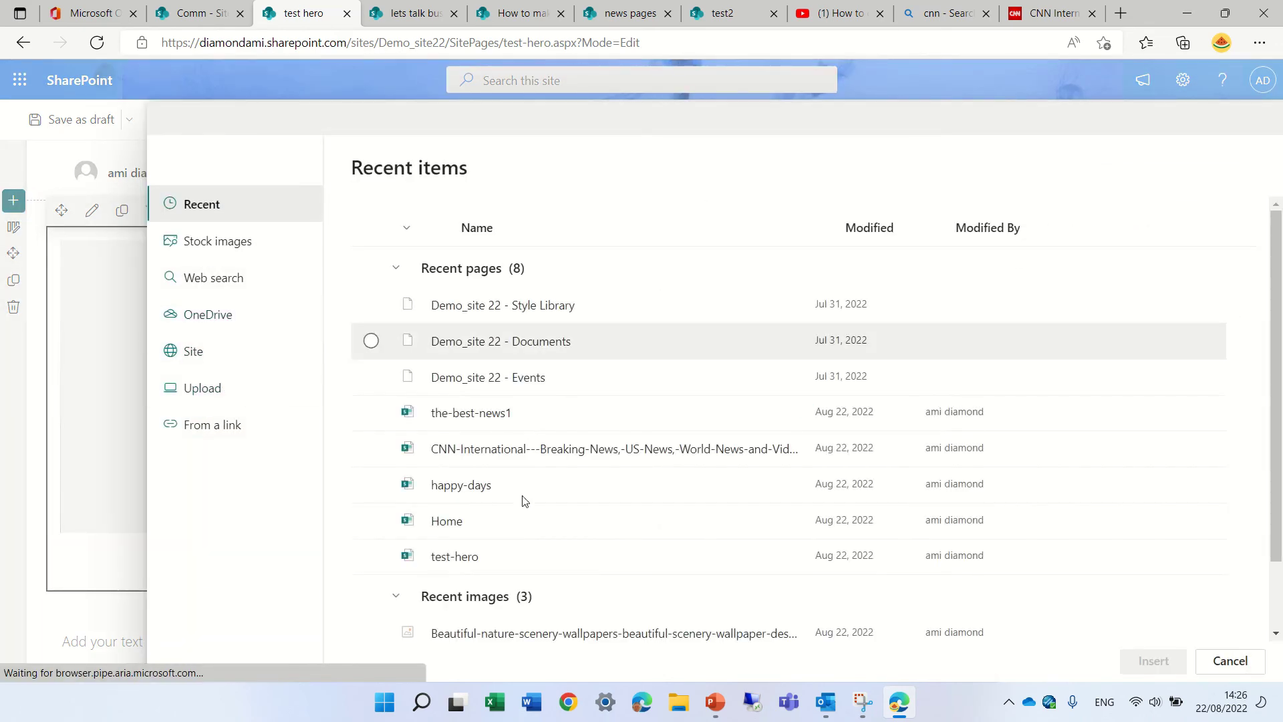
{"action": "left_click", "coordinate": [471, 557]}
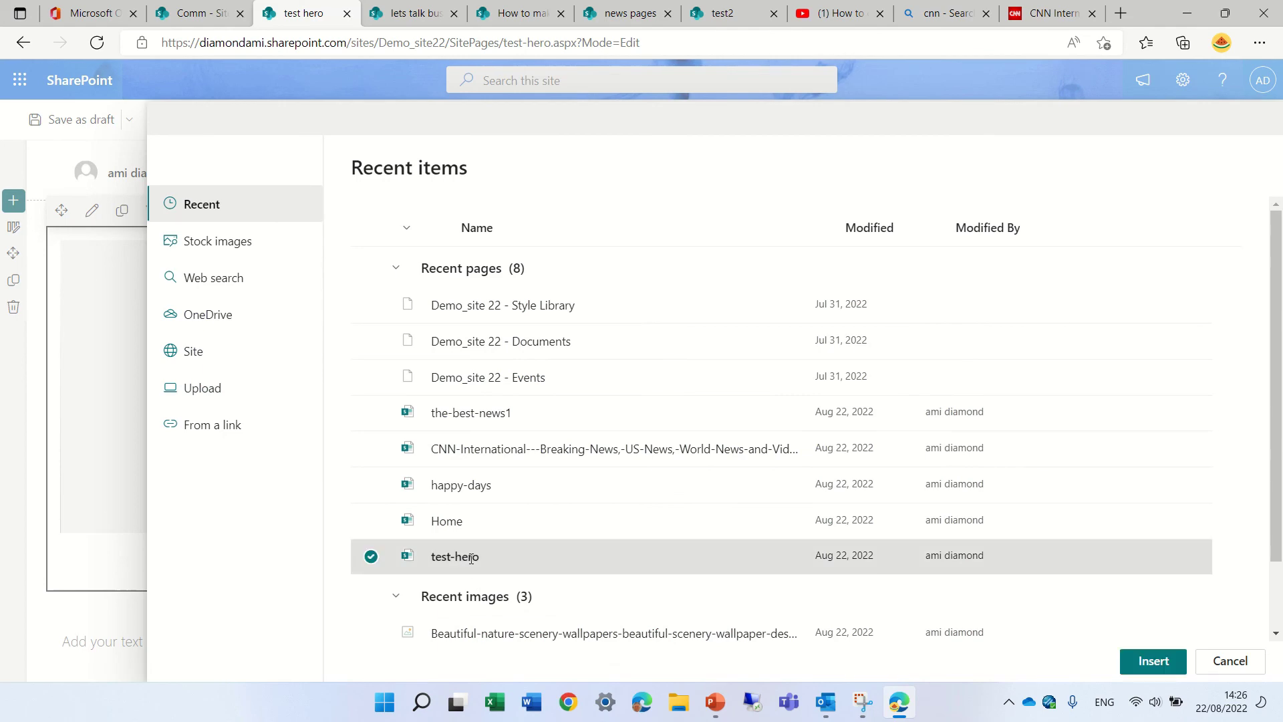
{"action": "left_click", "coordinate": [1153, 660]}
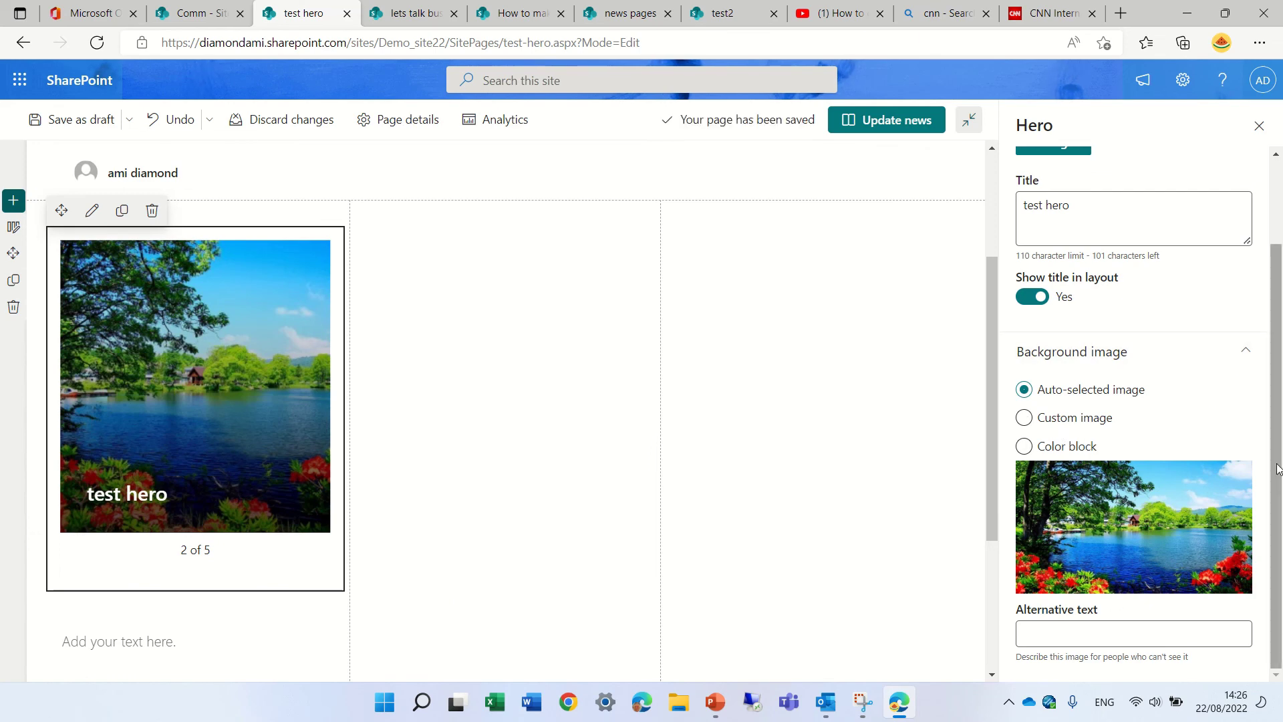
Step: Give the second tile a custom background using the website screenshot picture
{"action": "left_click", "coordinate": [1026, 418]}
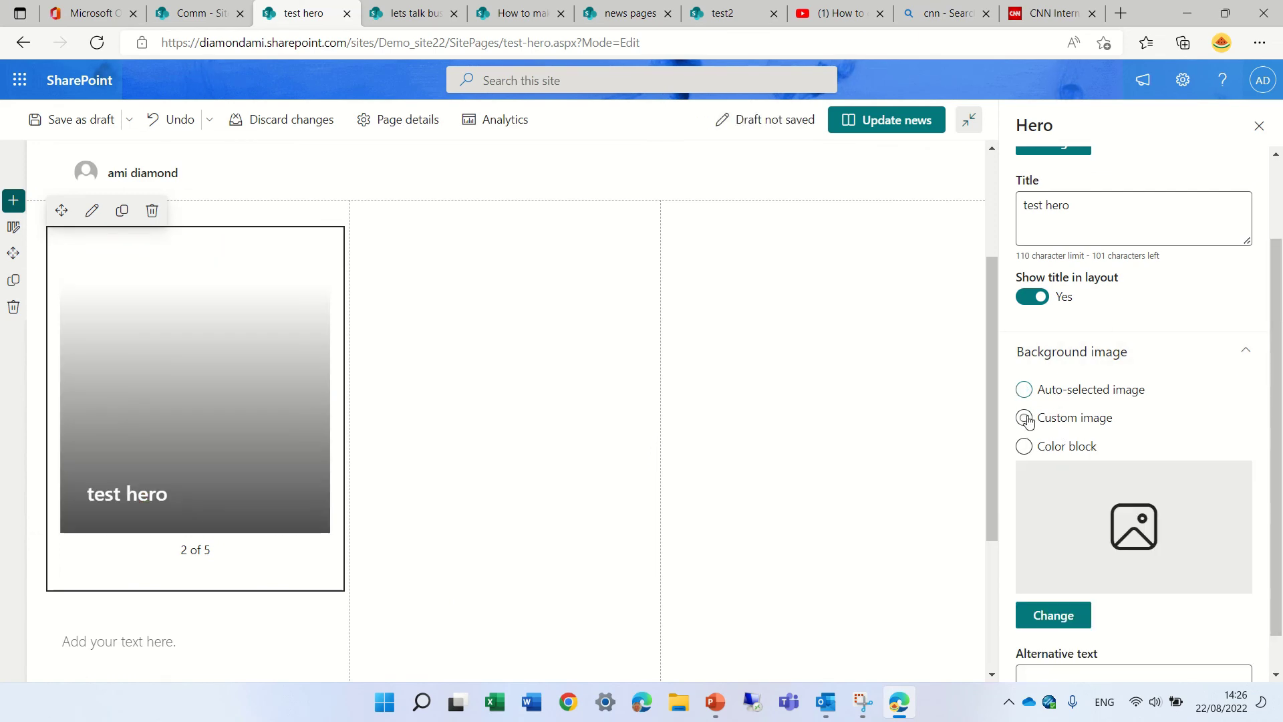
{"action": "left_click", "coordinate": [1065, 612]}
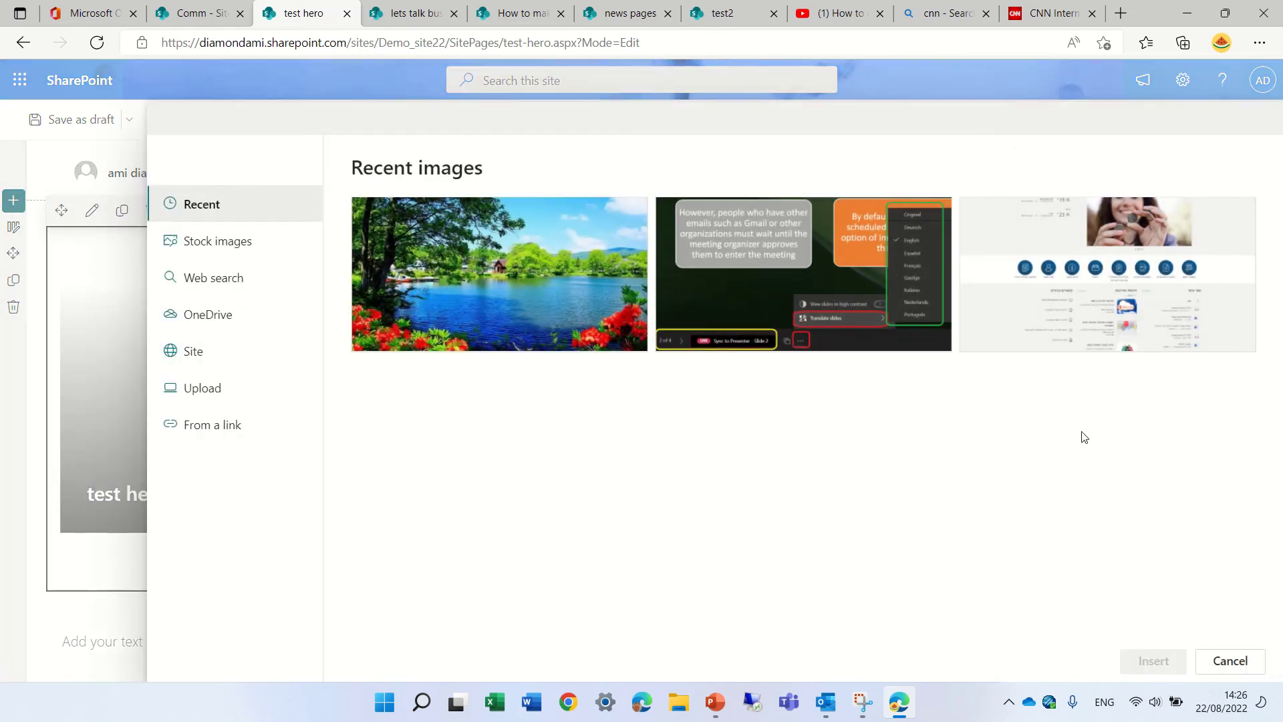
{"action": "left_click", "coordinate": [1087, 252]}
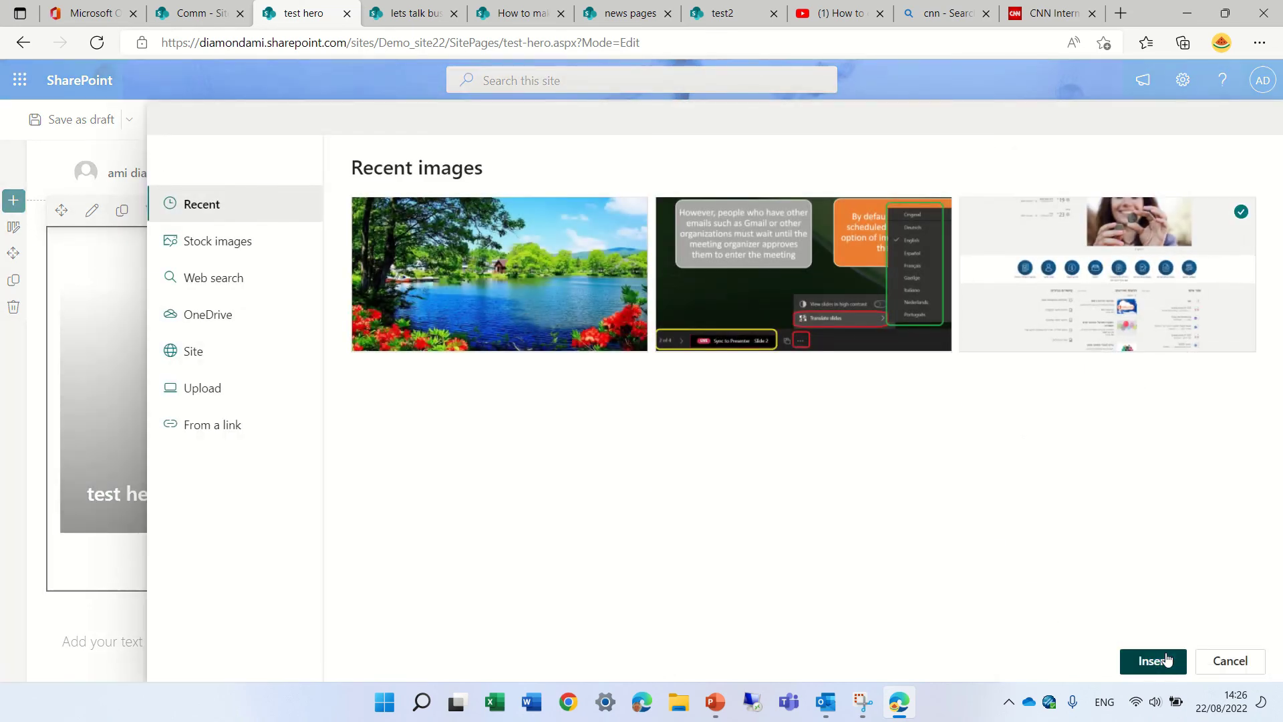
{"action": "left_click", "coordinate": [1160, 661]}
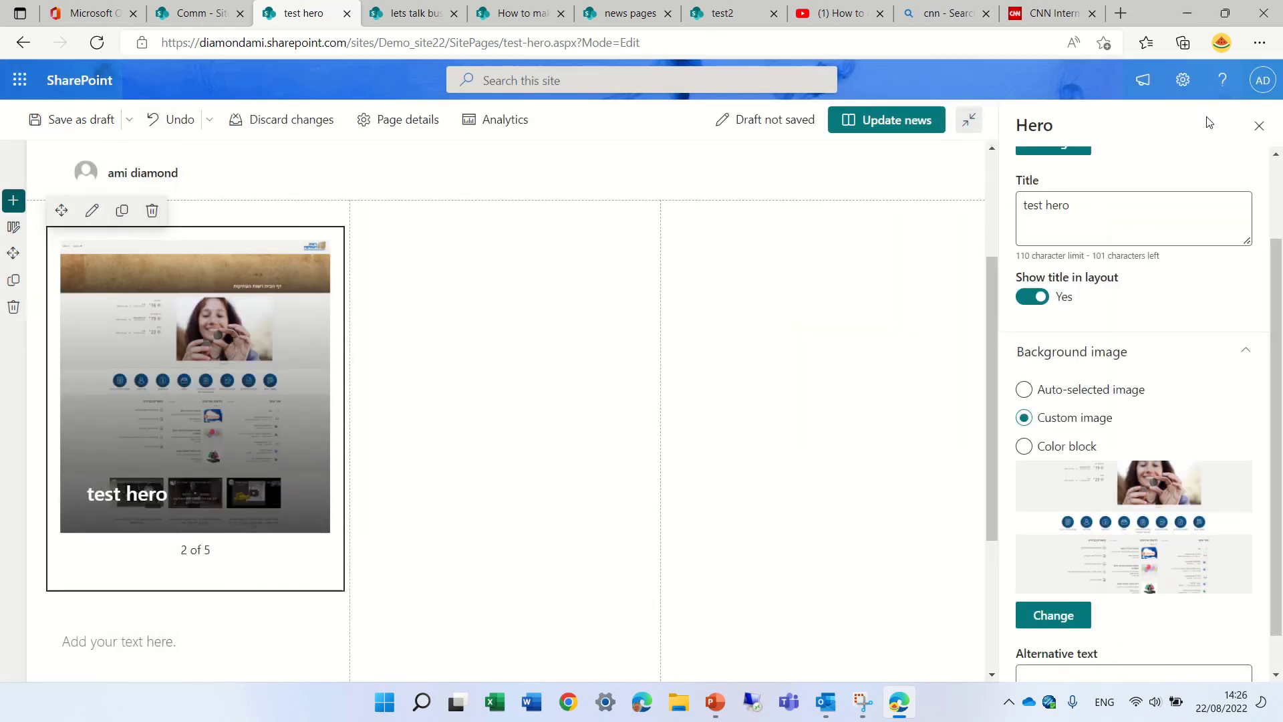
Step: Update the test hero news post, then browse the Hero slides forward and back
{"action": "left_click", "coordinate": [883, 119]}
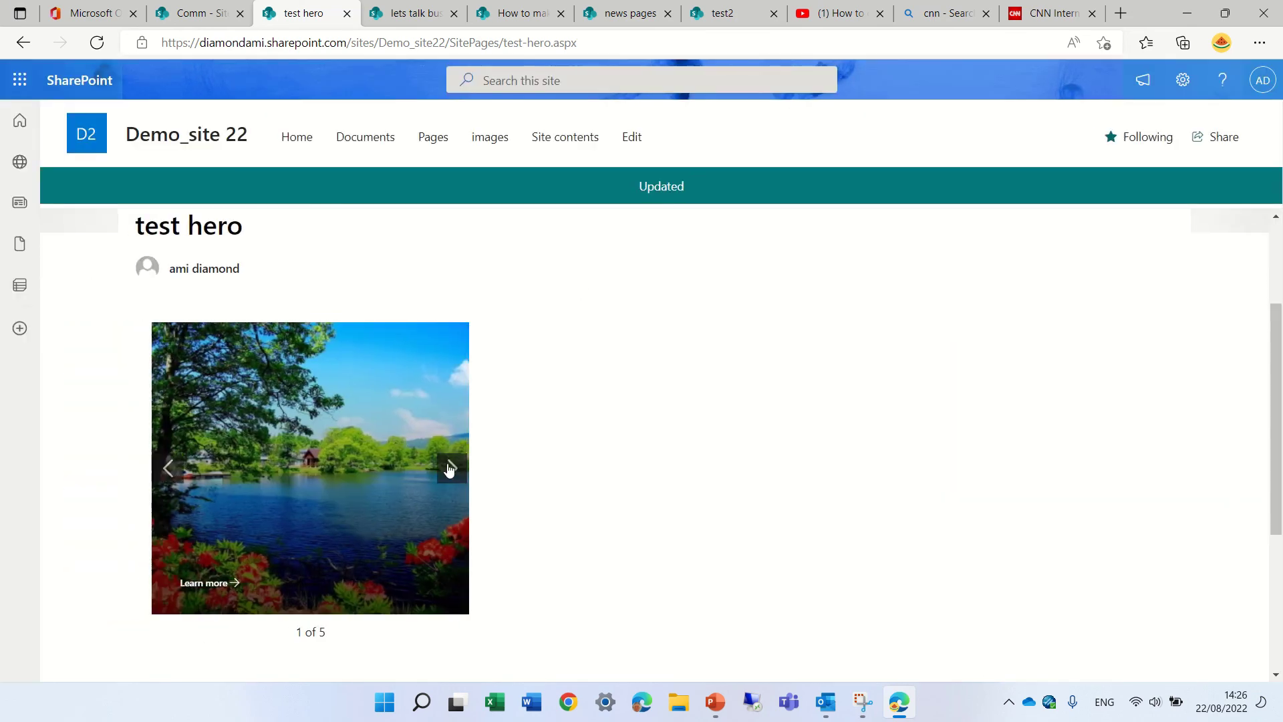
{"action": "left_click", "coordinate": [449, 468]}
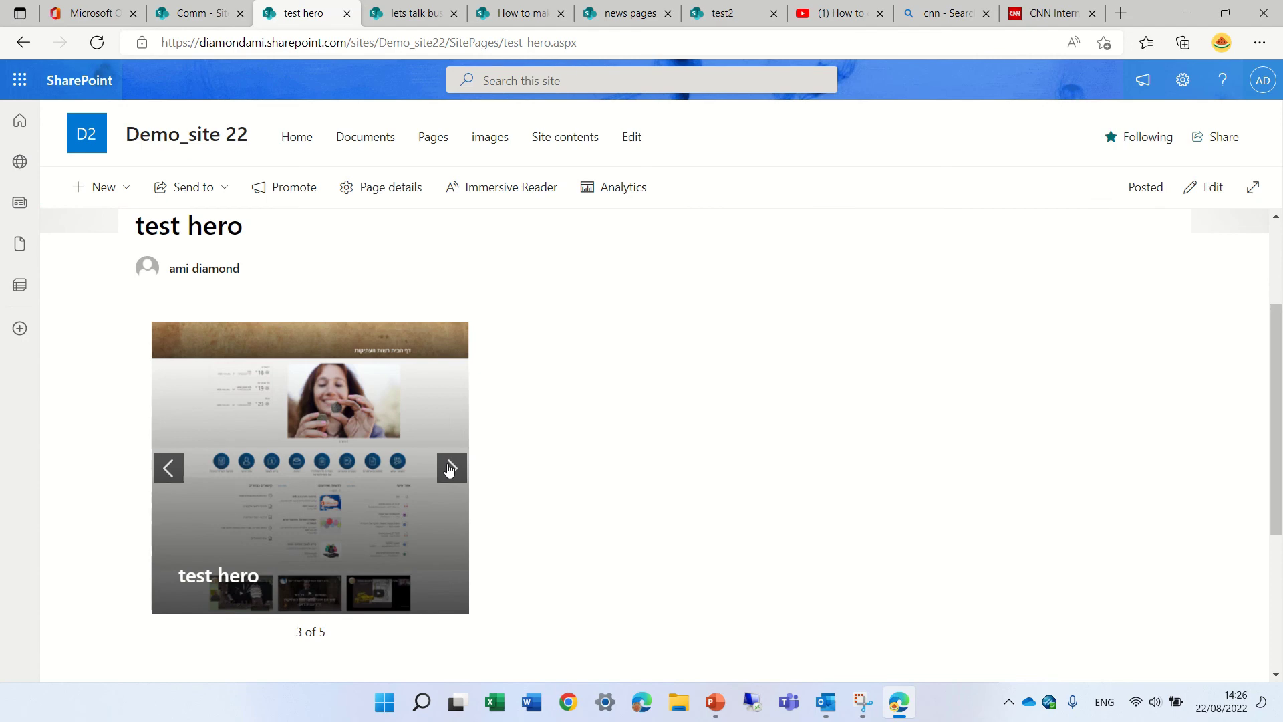
{"action": "left_click", "coordinate": [449, 468]}
{"action": "left_click", "coordinate": [449, 468]}
{"action": "left_click", "coordinate": [449, 468]}
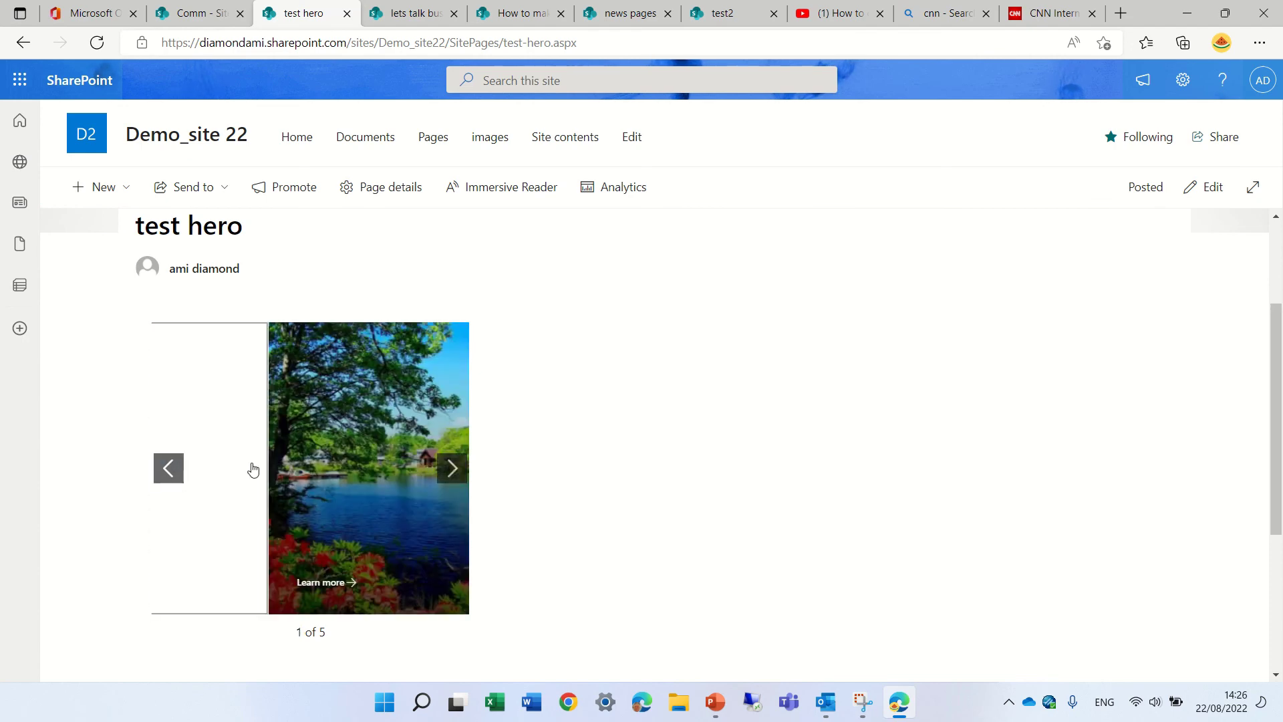
{"action": "left_click", "coordinate": [167, 470]}
{"action": "left_click", "coordinate": [167, 471]}
{"action": "left_click", "coordinate": [167, 473]}
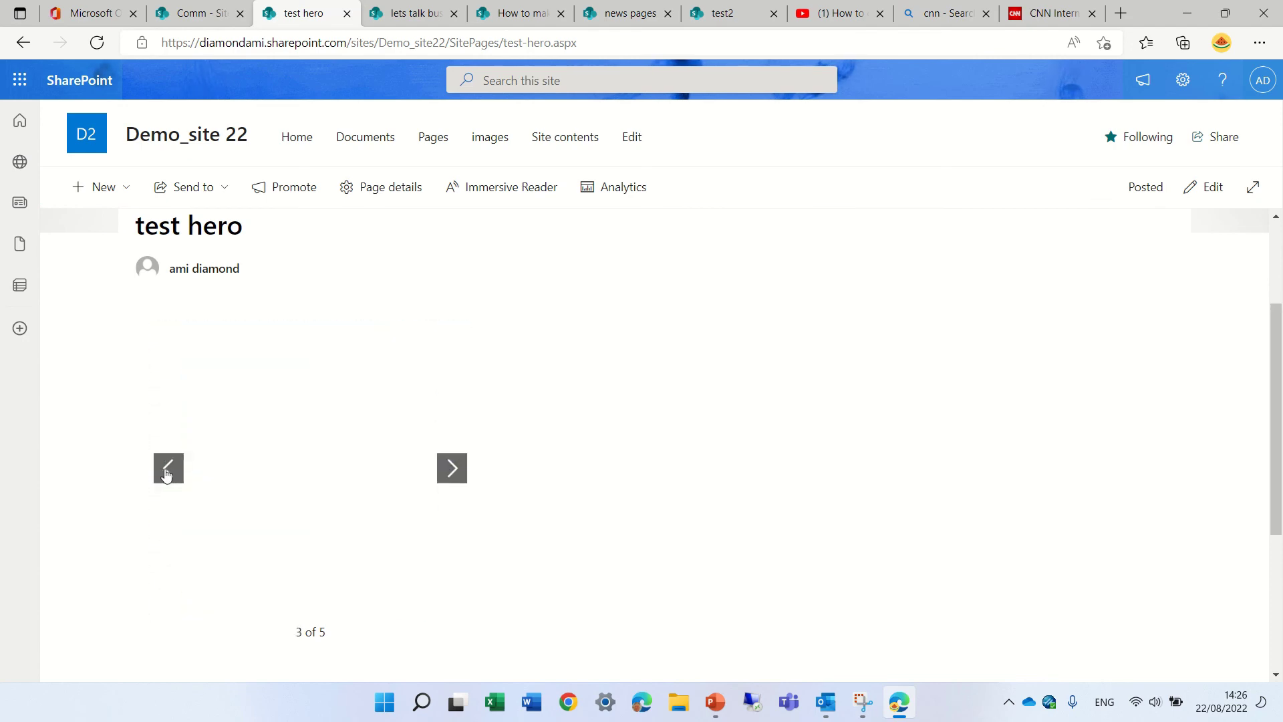
{"action": "left_click", "coordinate": [451, 471]}
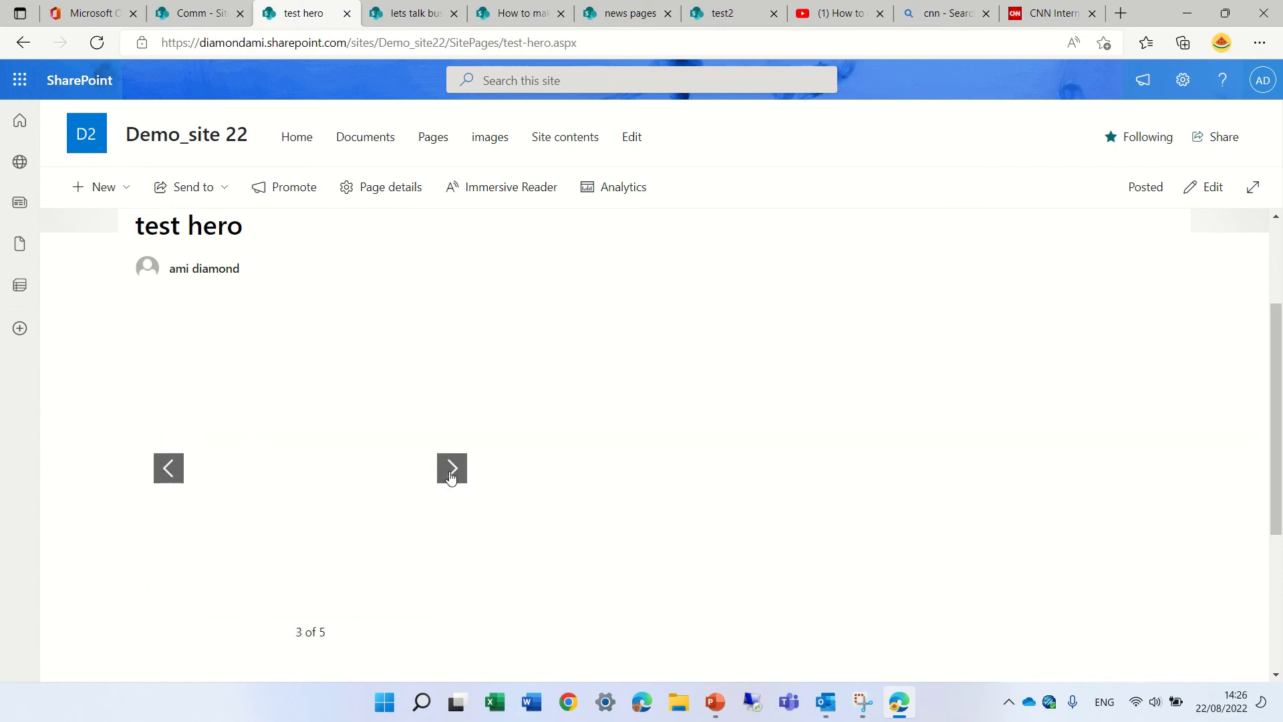